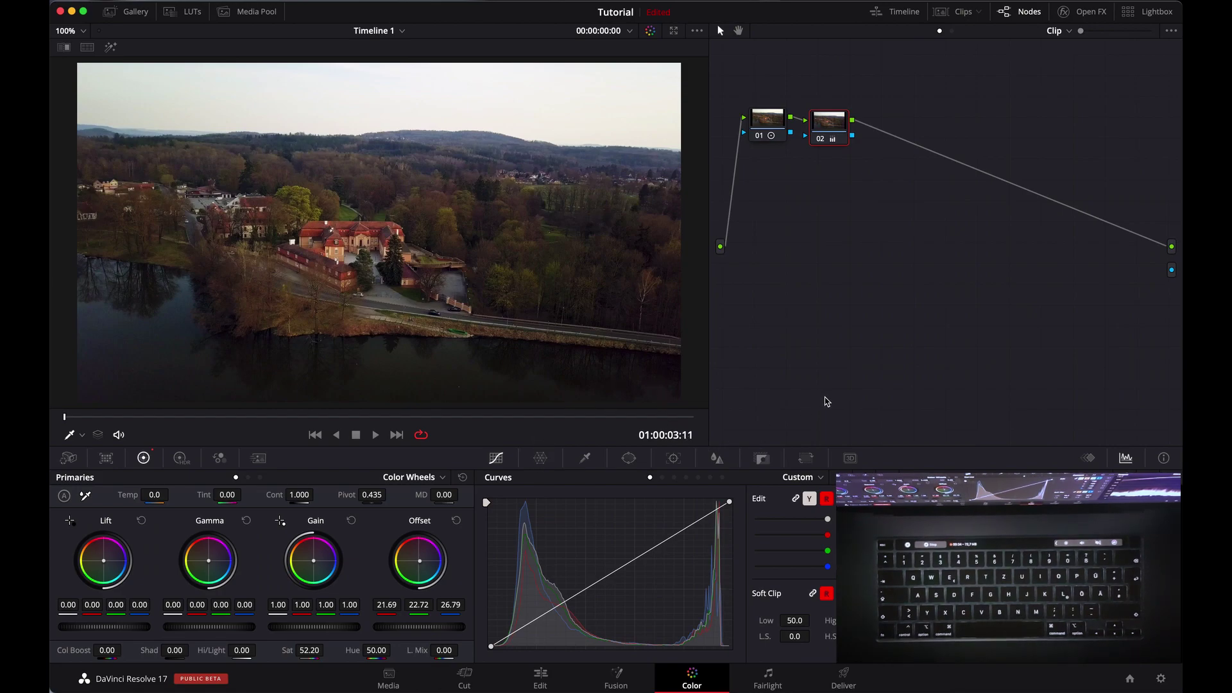
# Step: Arrange nodes 01 and 02 close together in a tight row near the source input of the node graph
pyautogui.moveTo(842, 134); pyautogui.dragTo(761, 112)
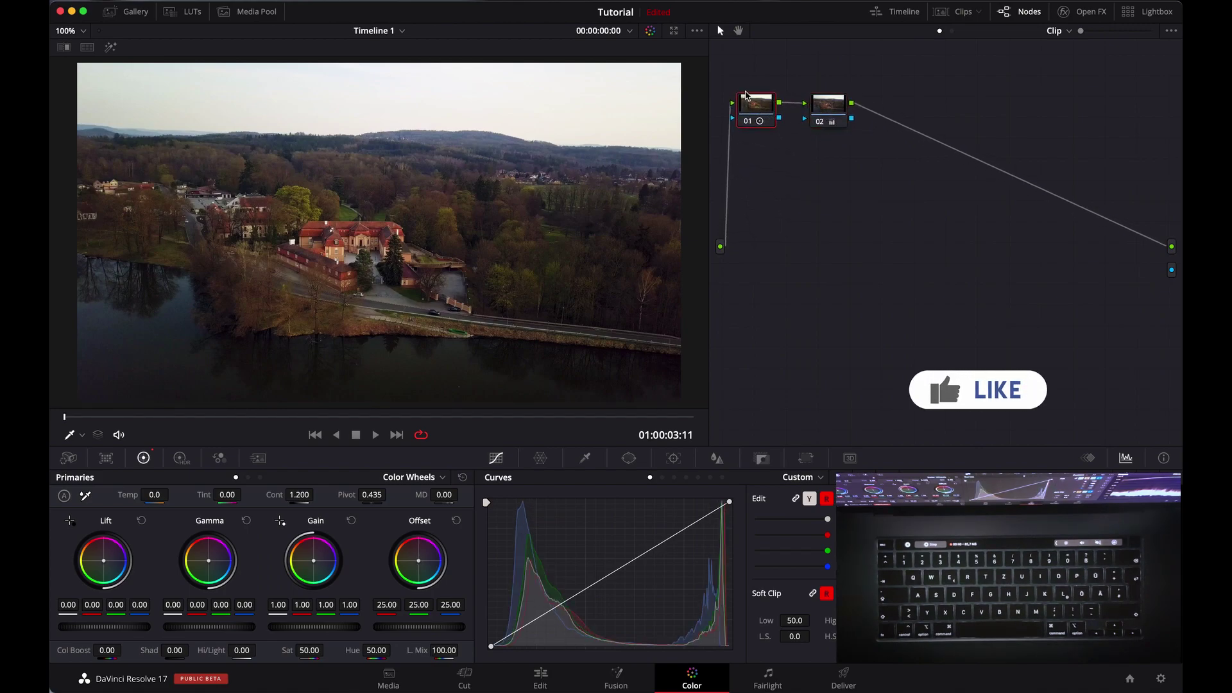
pyautogui.moveTo(742, 64); pyautogui.dragTo(825, 119)
pyautogui.click(825, 120)
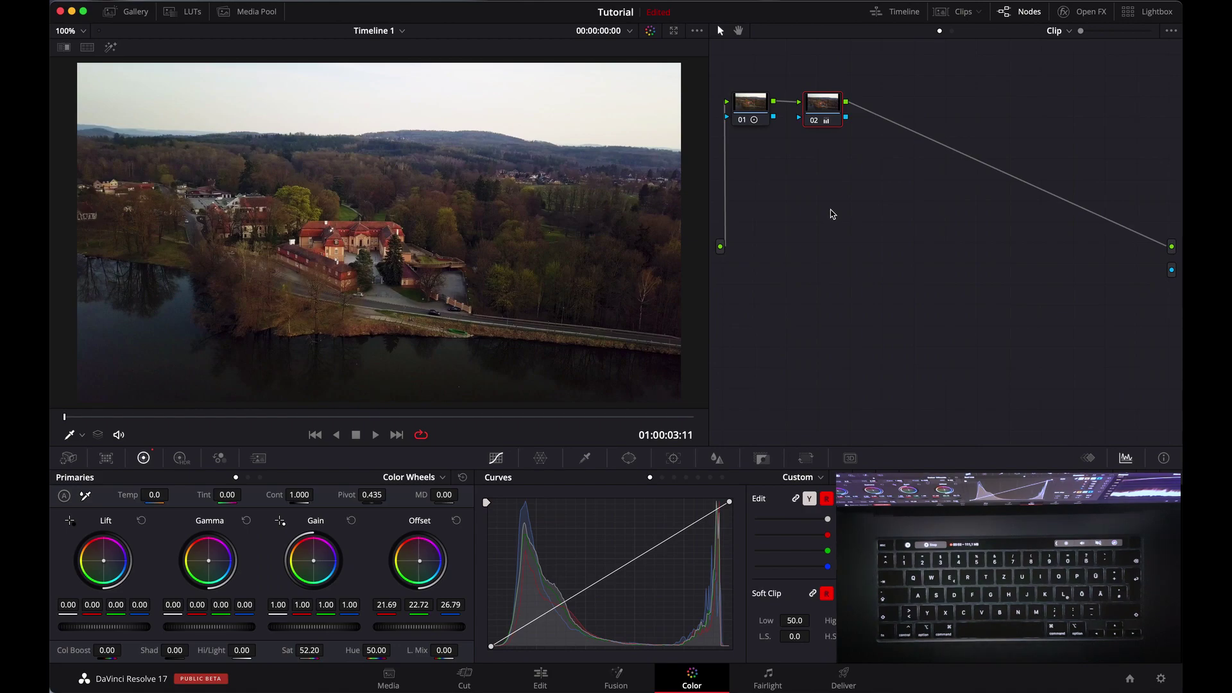
pyautogui.moveTo(822, 106); pyautogui.dragTo(813, 103)
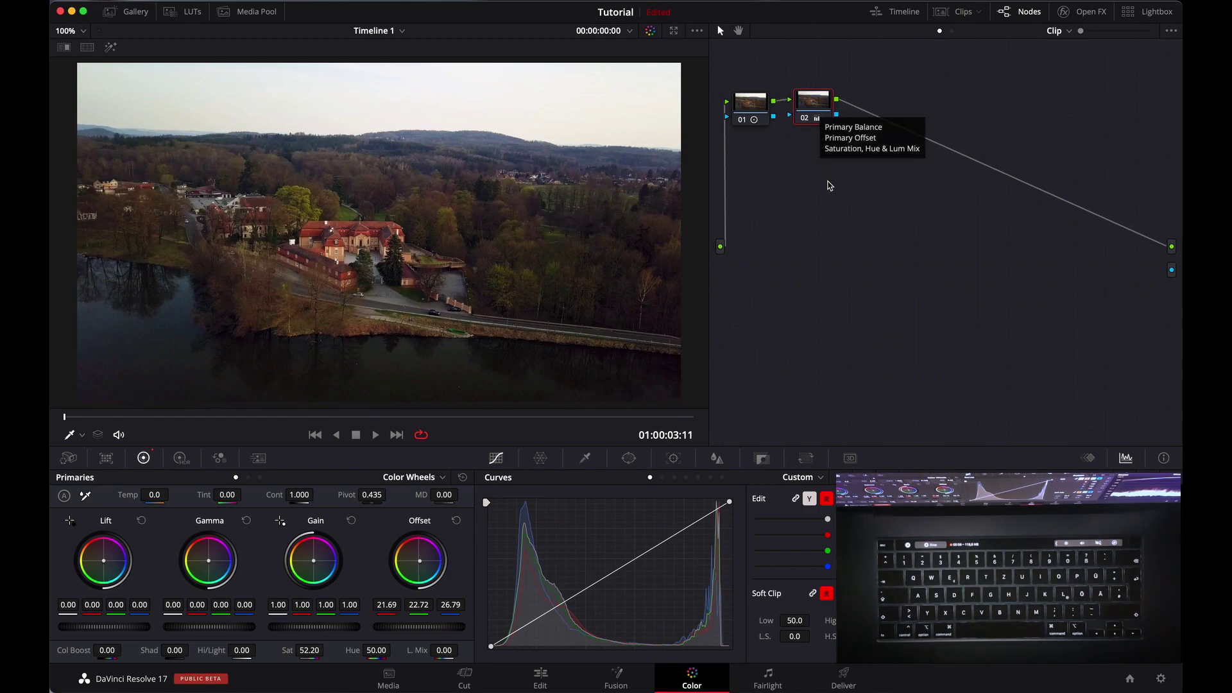
pyautogui.moveTo(819, 107); pyautogui.dragTo(820, 110)
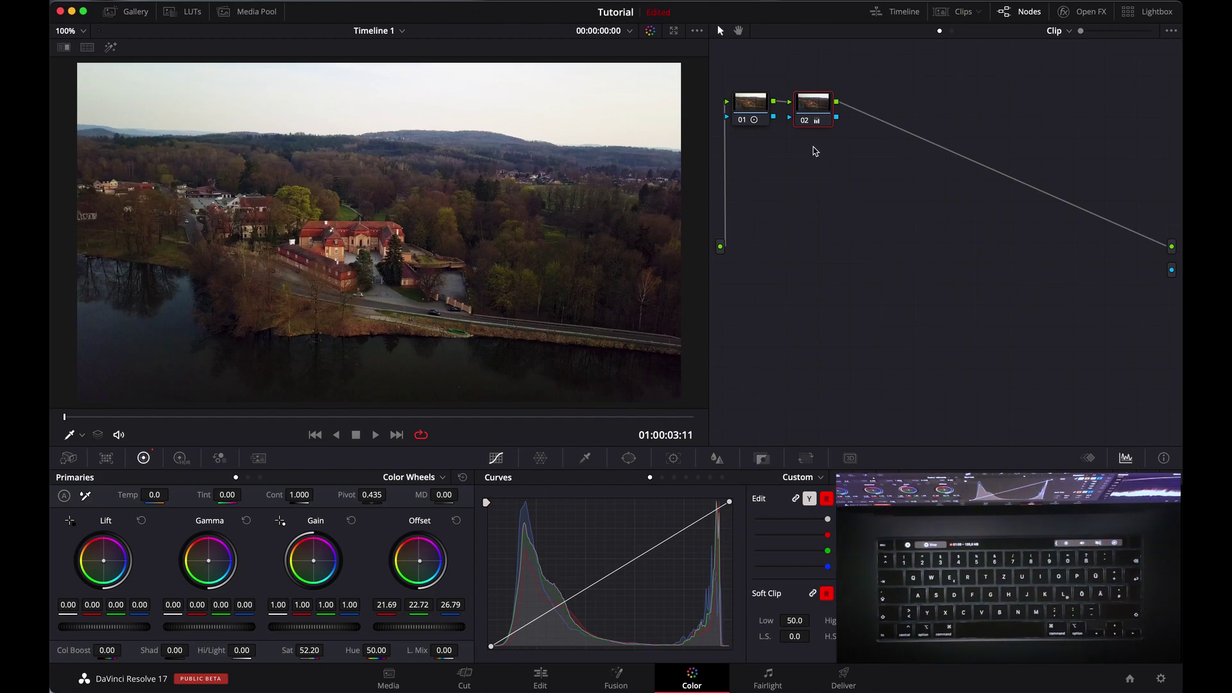
# Step: Add a serial node after node 02 and place it in a new row beneath the first two nodes
pyautogui.moveTo(751, 75); pyautogui.dragTo(822, 118)
pyautogui.click(827, 164)
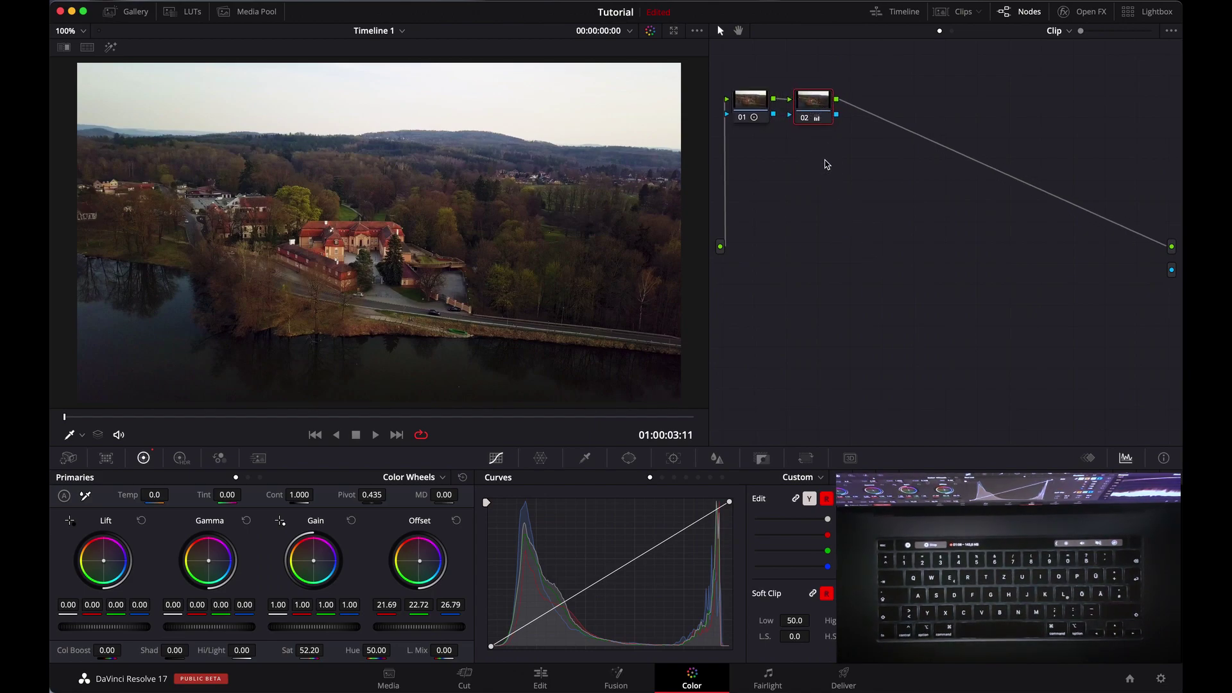
pyautogui.hotkey('alt', 's')
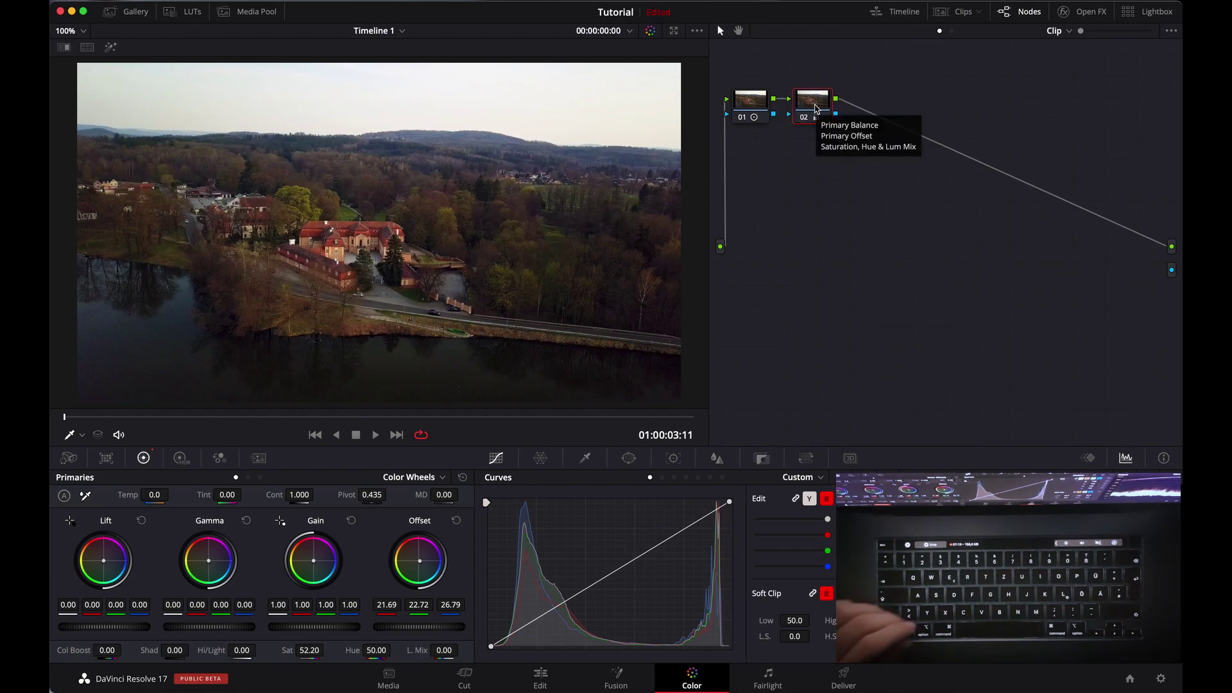
pyautogui.moveTo(879, 93); pyautogui.dragTo(772, 184)
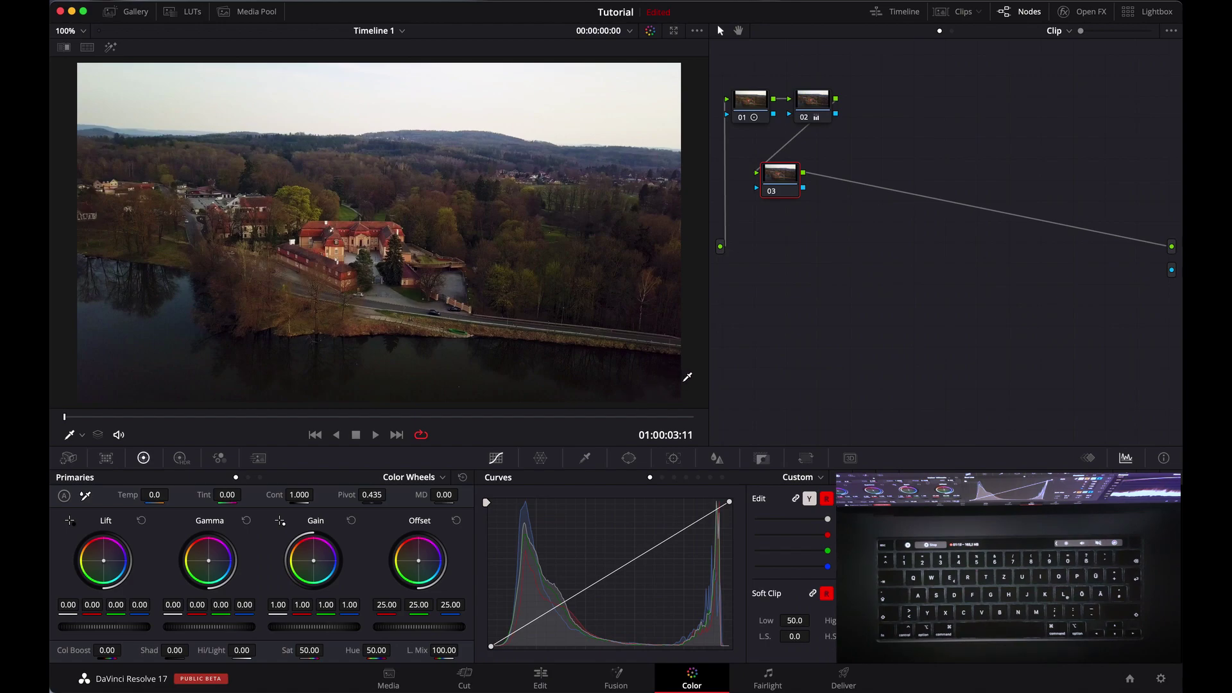
# Step: Turn on Highlight and isolate the sky on node 03 with the Qualifier, setting the Luminance Low to 69.5, and check it across the clip
pyautogui.click(585, 459)
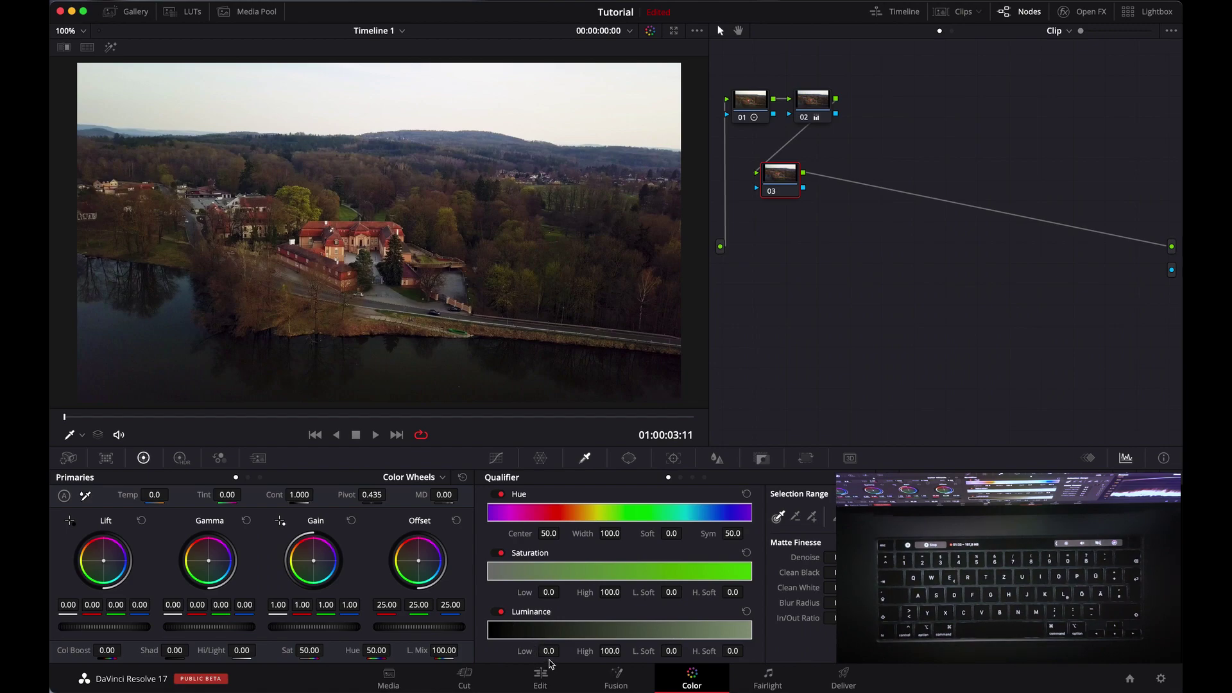
pyautogui.click(111, 48)
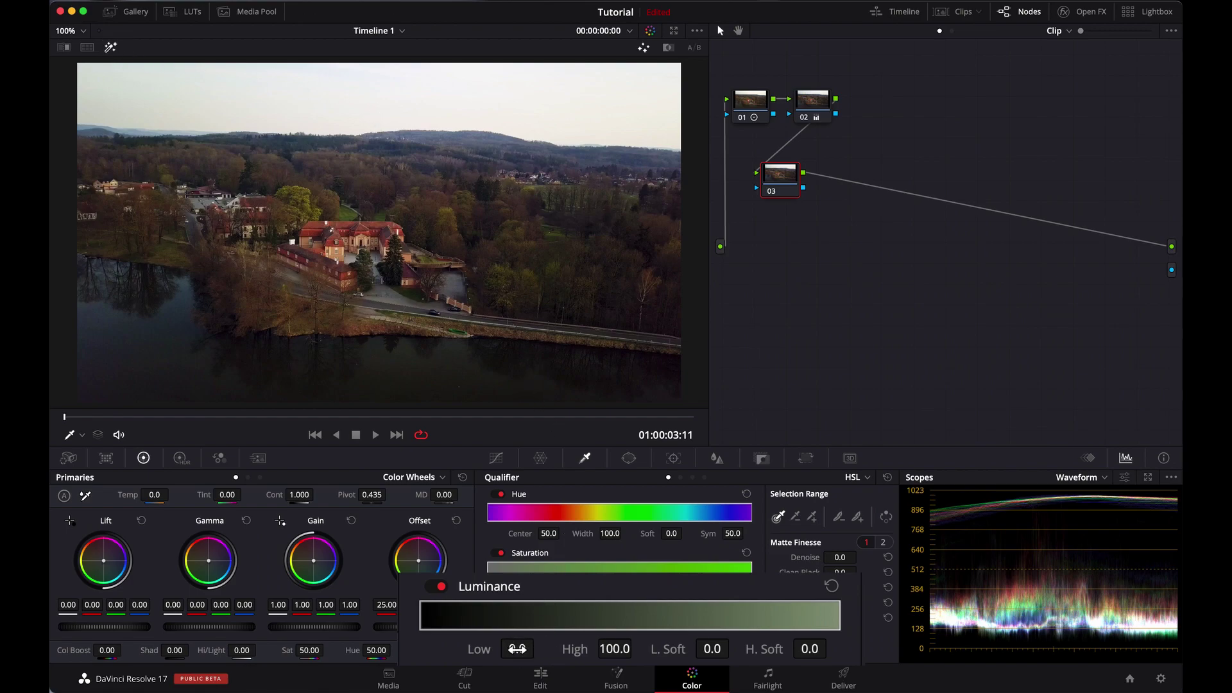
pyautogui.moveTo(516, 649); pyautogui.dragTo(541, 647)
pyautogui.moveTo(935, 628); pyautogui.dragTo(986, 626)
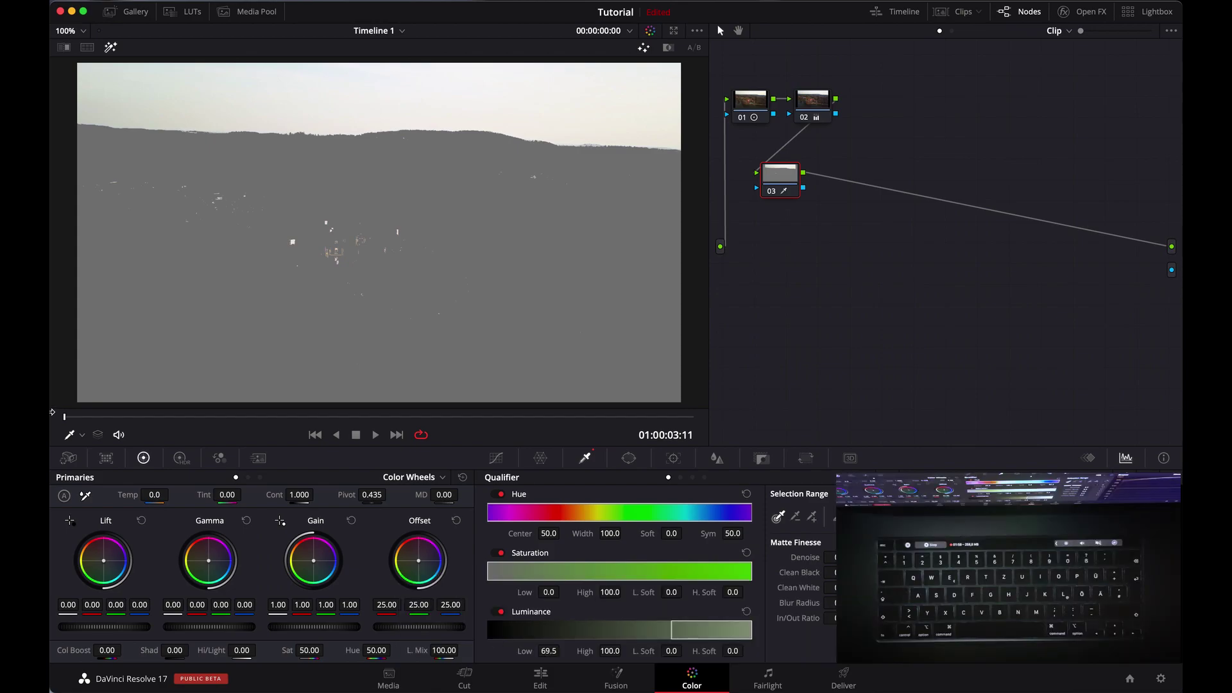
pyautogui.moveTo(64, 420); pyautogui.dragTo(717, 435)
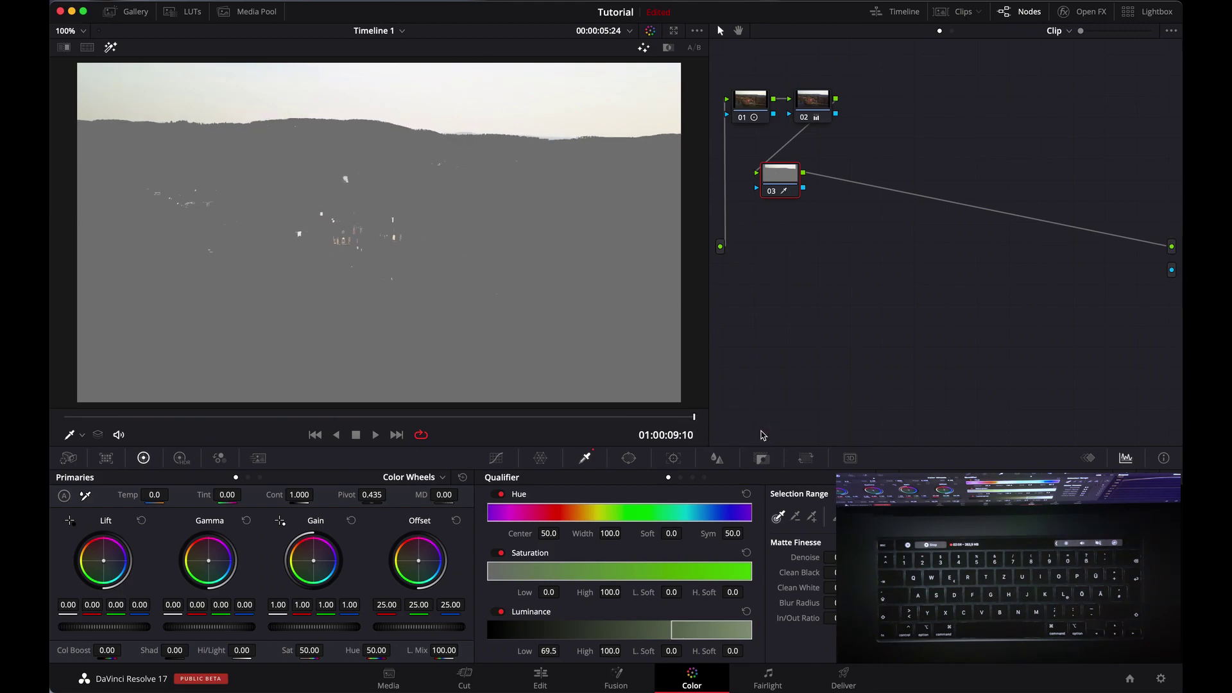
# Step: Refine the sky matte on node 03 by setting Clean Black to 100 and Denoise to 8
pyautogui.moveTo(875, 569); pyautogui.dragTo(928, 320)
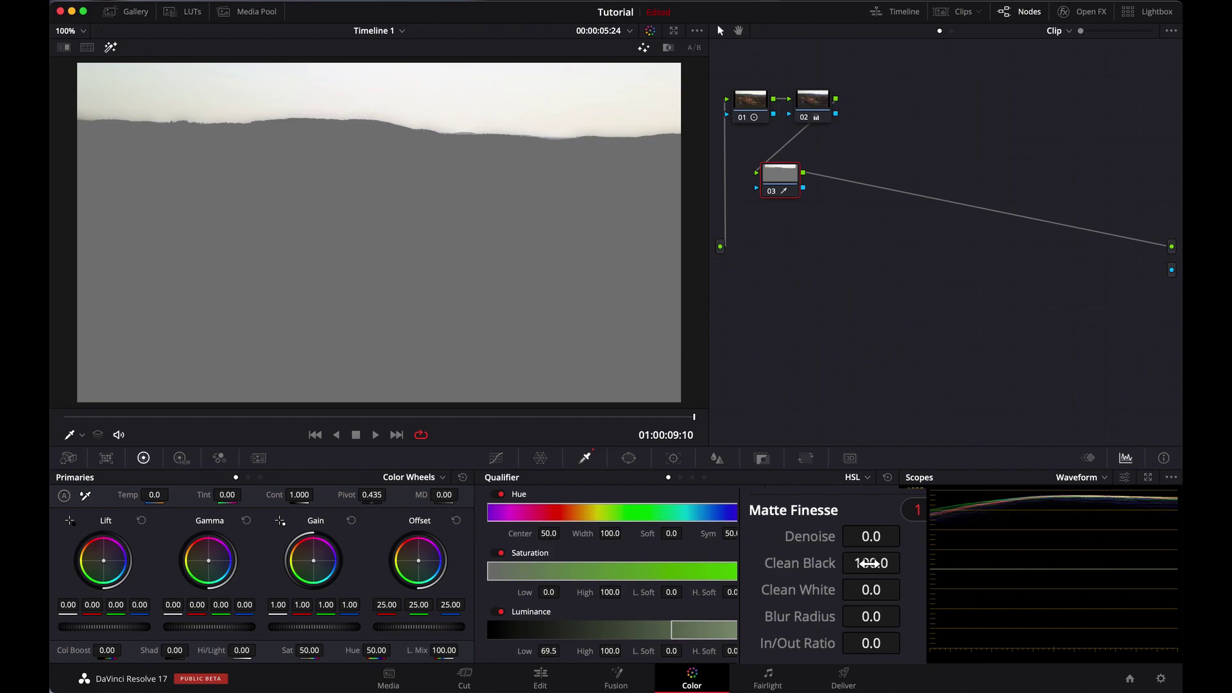
pyautogui.moveTo(110, 416); pyautogui.dragTo(51, 414)
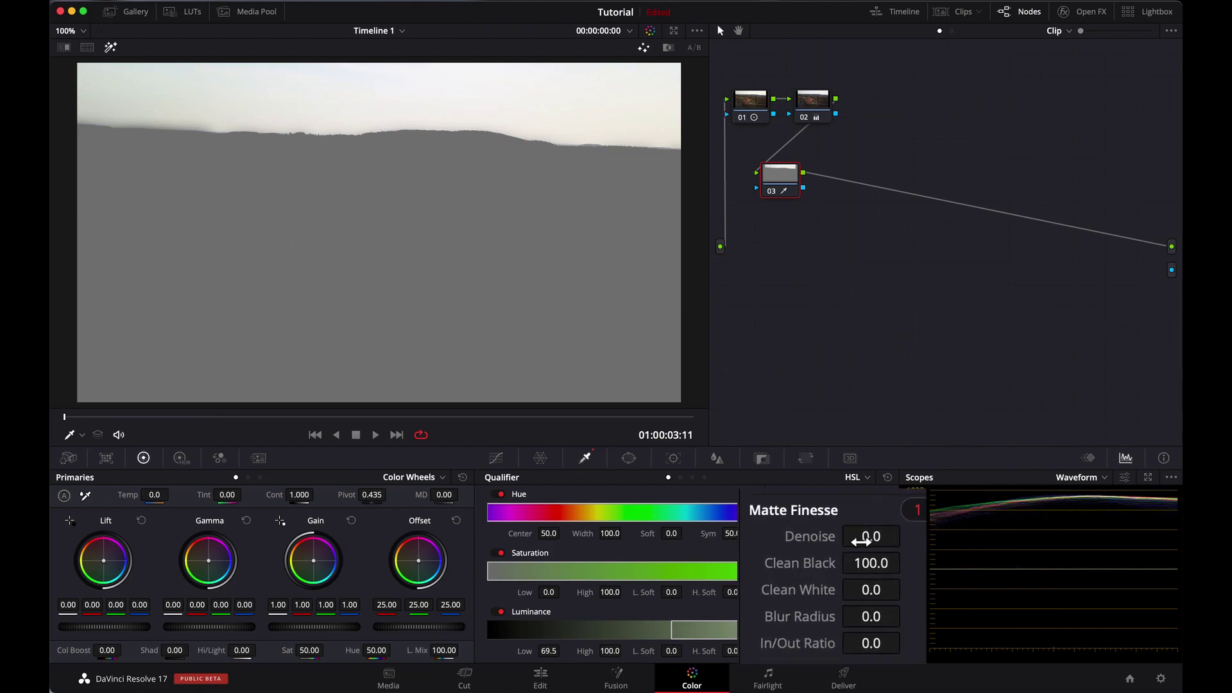
pyautogui.moveTo(862, 539); pyautogui.dragTo(906, 535)
pyautogui.scroll(-3, 371, 221)
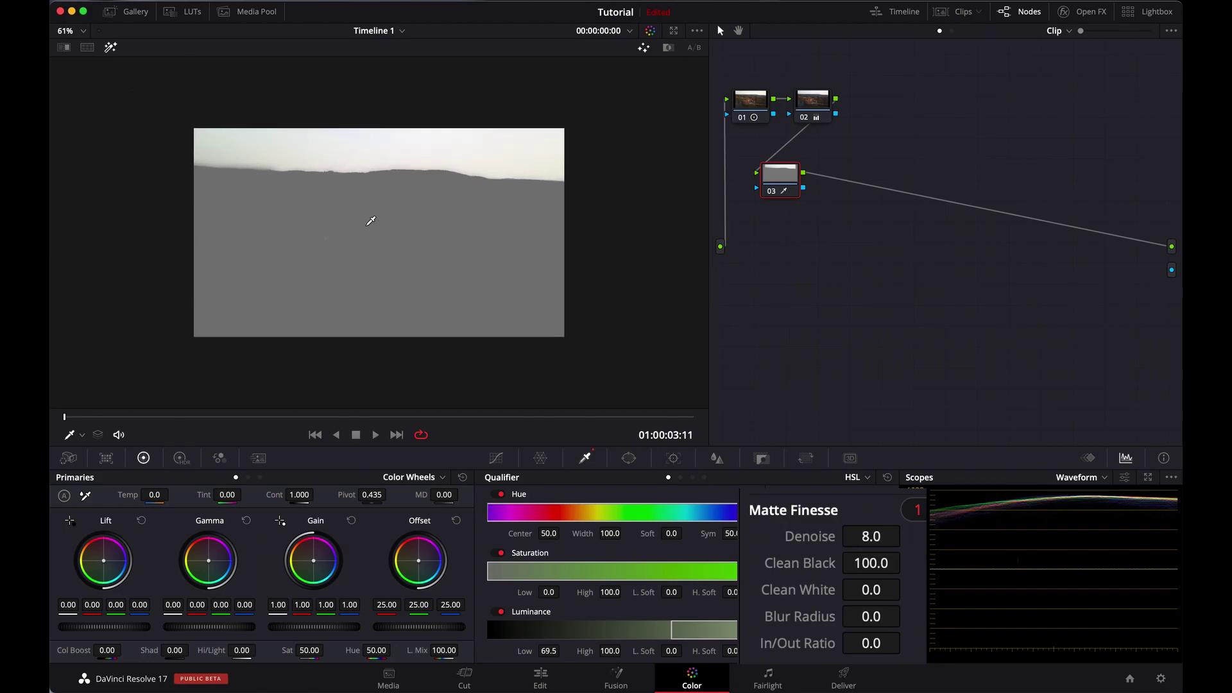
pyautogui.scroll(5, 370, 220)
pyautogui.scroll(-1, 371, 220)
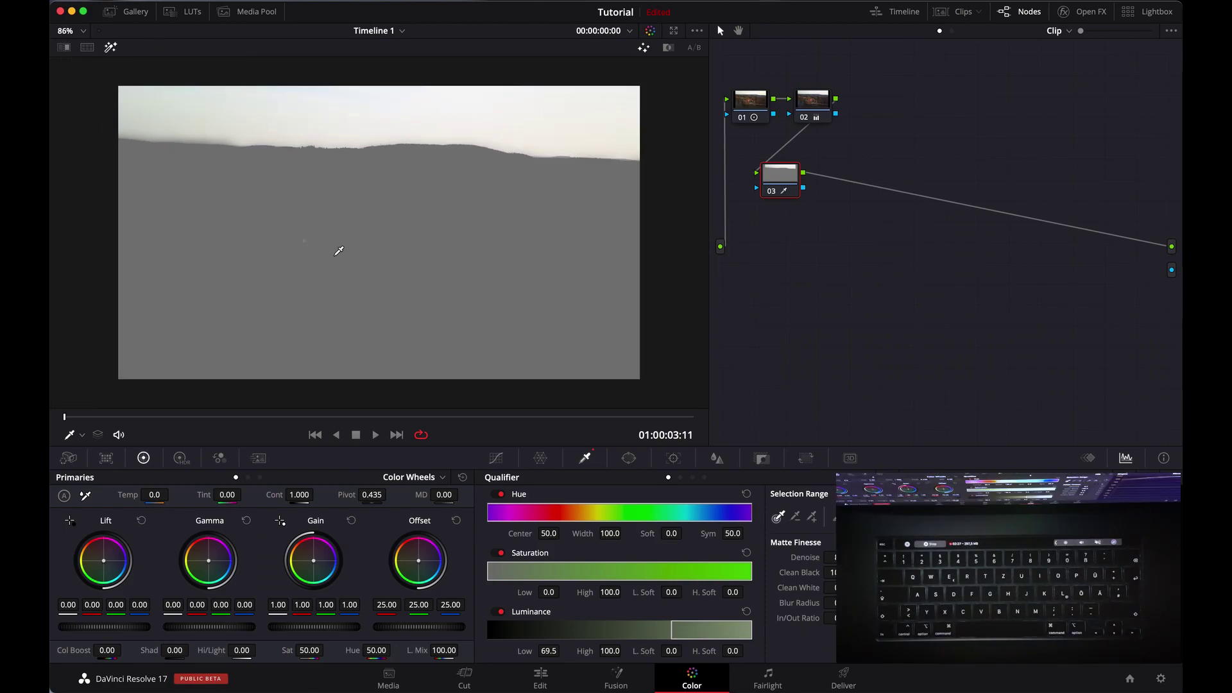
pyautogui.moveTo(64, 417)
pyautogui.mouseDown()
pyautogui.moveTo(463, 431)
pyautogui.moveTo(767, 423)
pyautogui.moveTo(52, 416)
pyautogui.mouseUp()
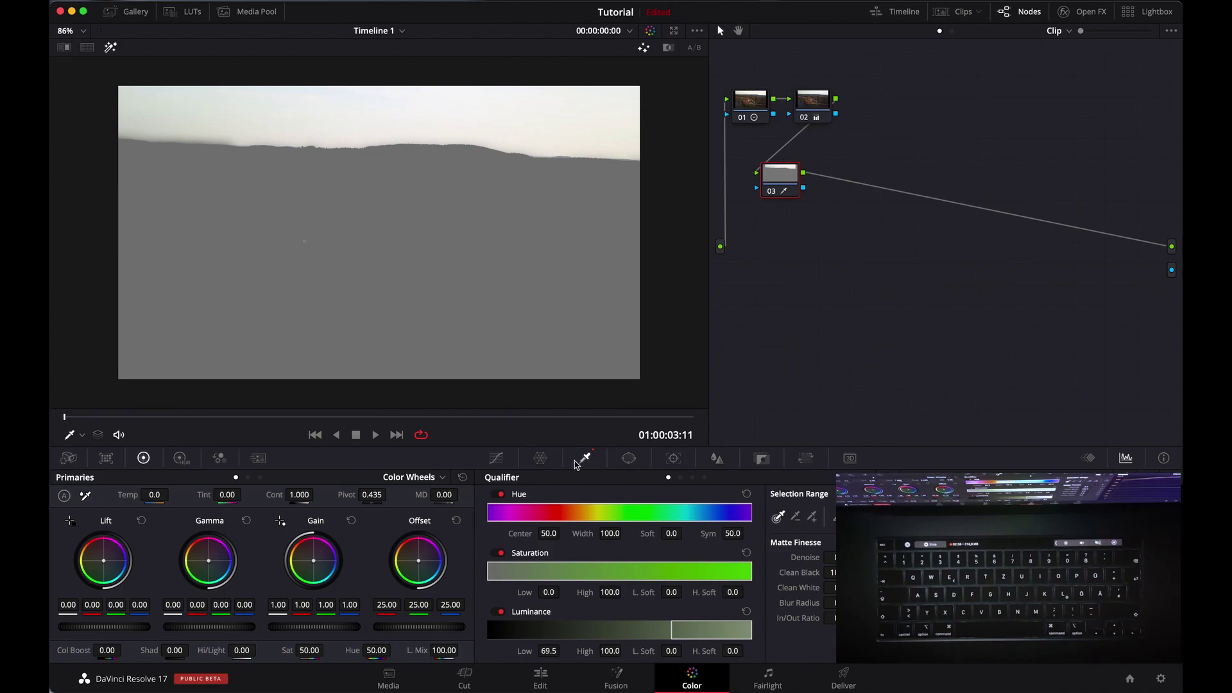
# Step: Add a rectangular power window on node 03, stretch it over the whole sky past the frame edges, and check it across the clip
pyautogui.click(628, 460)
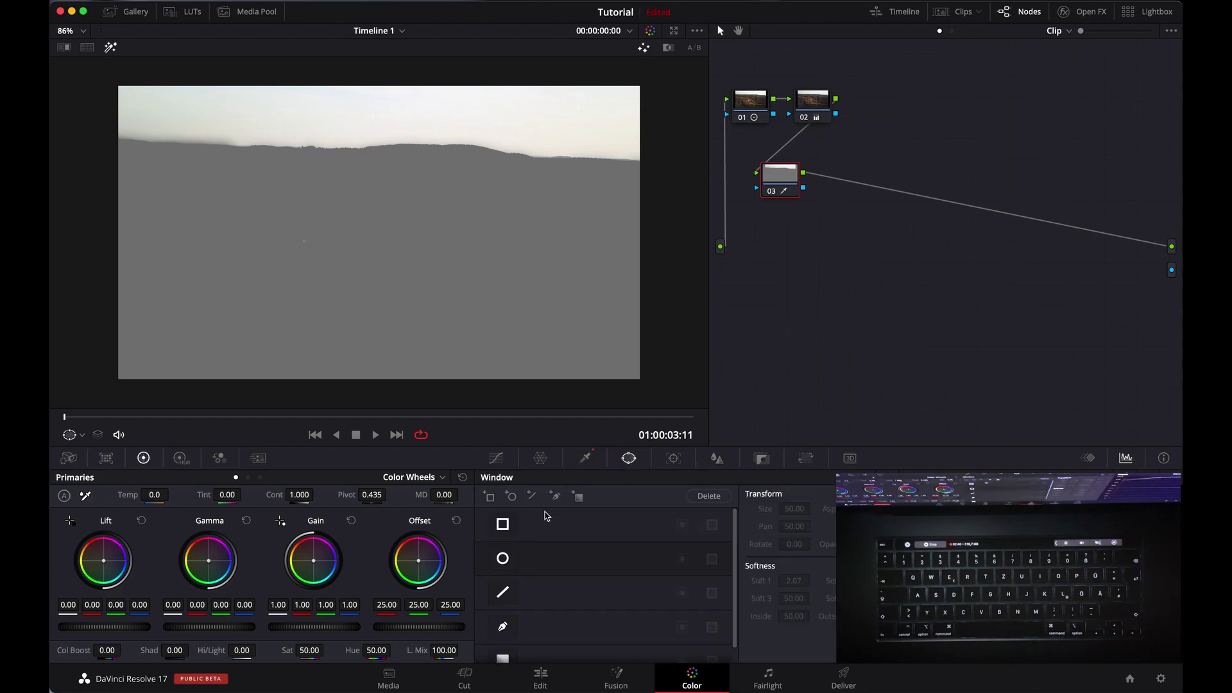
pyautogui.click(503, 524)
pyautogui.moveTo(314, 243); pyautogui.dragTo(91, 129)
pyautogui.moveTo(261, 121); pyautogui.dragTo(749, 121)
pyautogui.moveTo(401, 177); pyautogui.dragTo(401, 182)
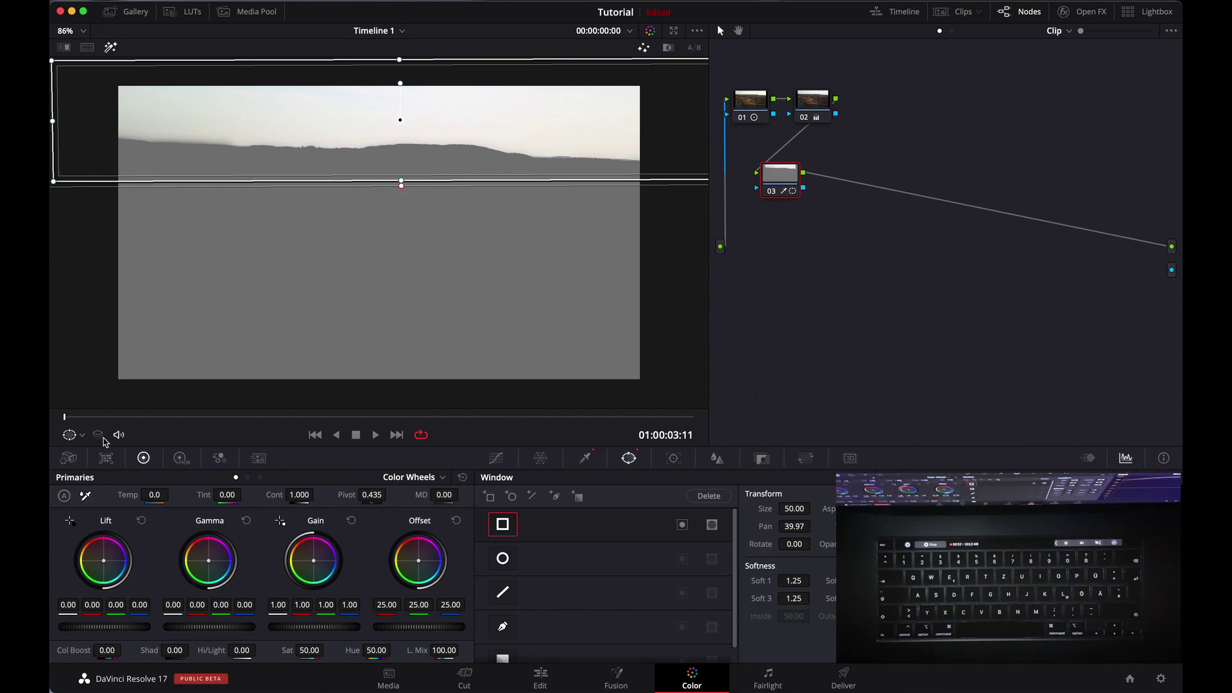
pyautogui.moveTo(94, 417); pyautogui.dragTo(580, 435)
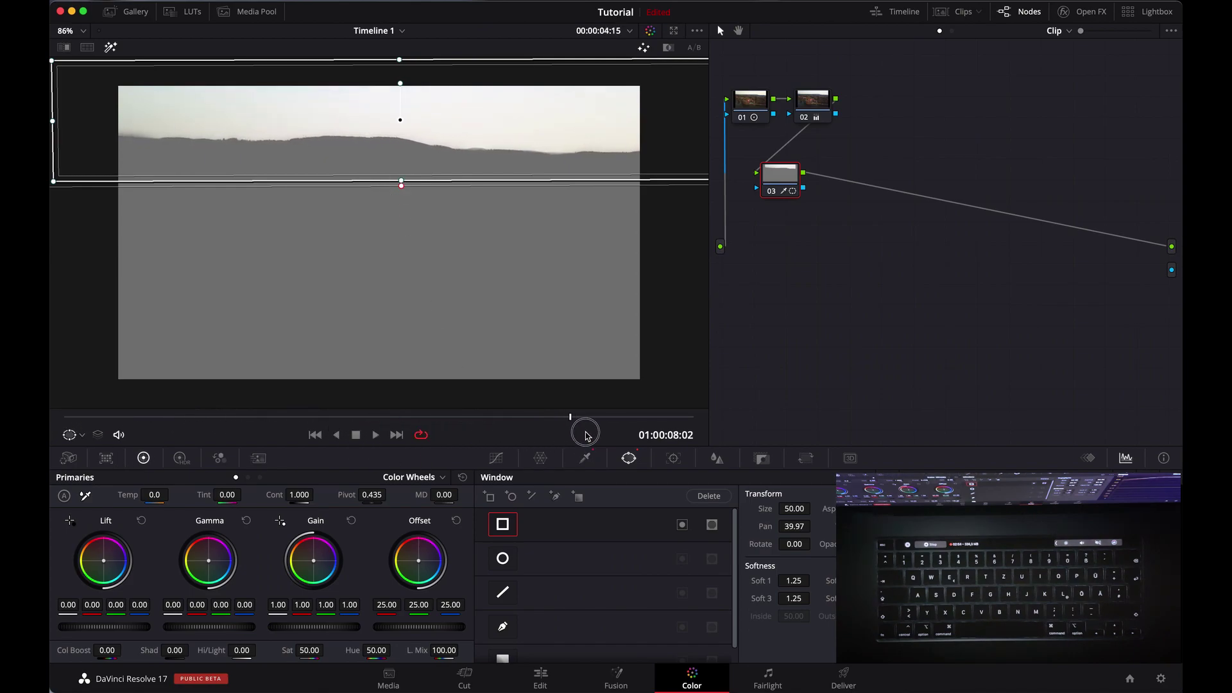
pyautogui.moveTo(424, 435); pyautogui.dragTo(52, 420)
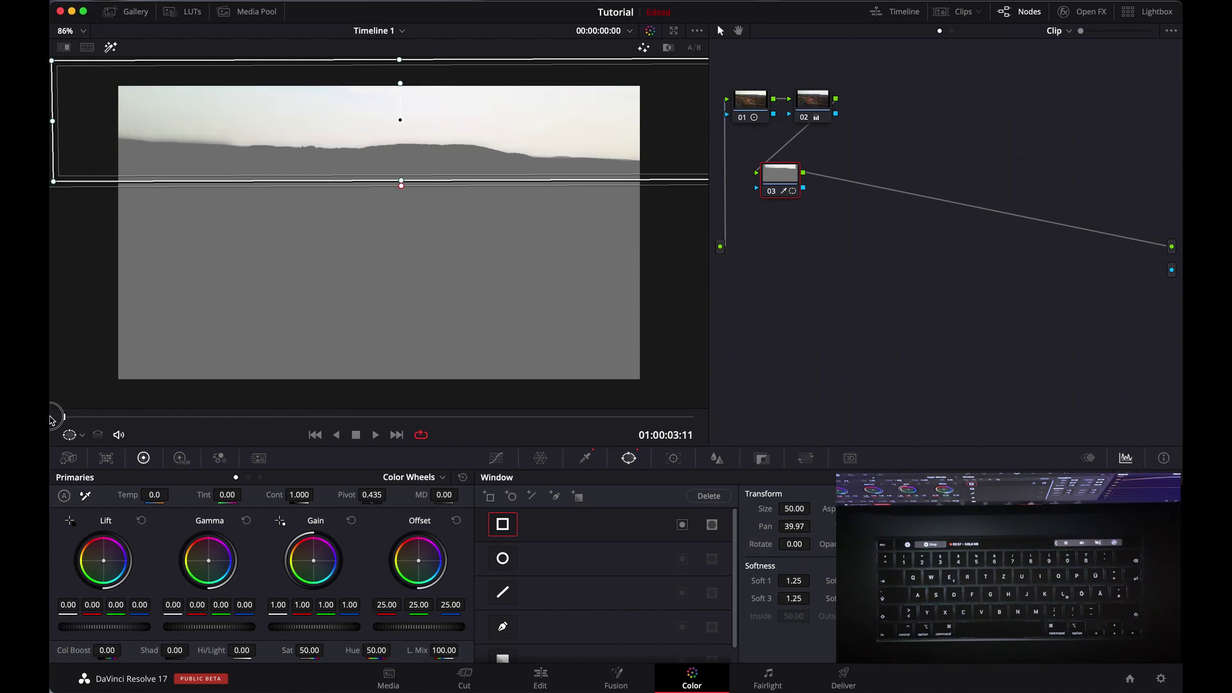
# Step: Add an inverted-matte follow-up node by creating a serial node 04 fed by both outputs of node 03
pyautogui.moveTo(789, 185); pyautogui.dragTo(788, 184)
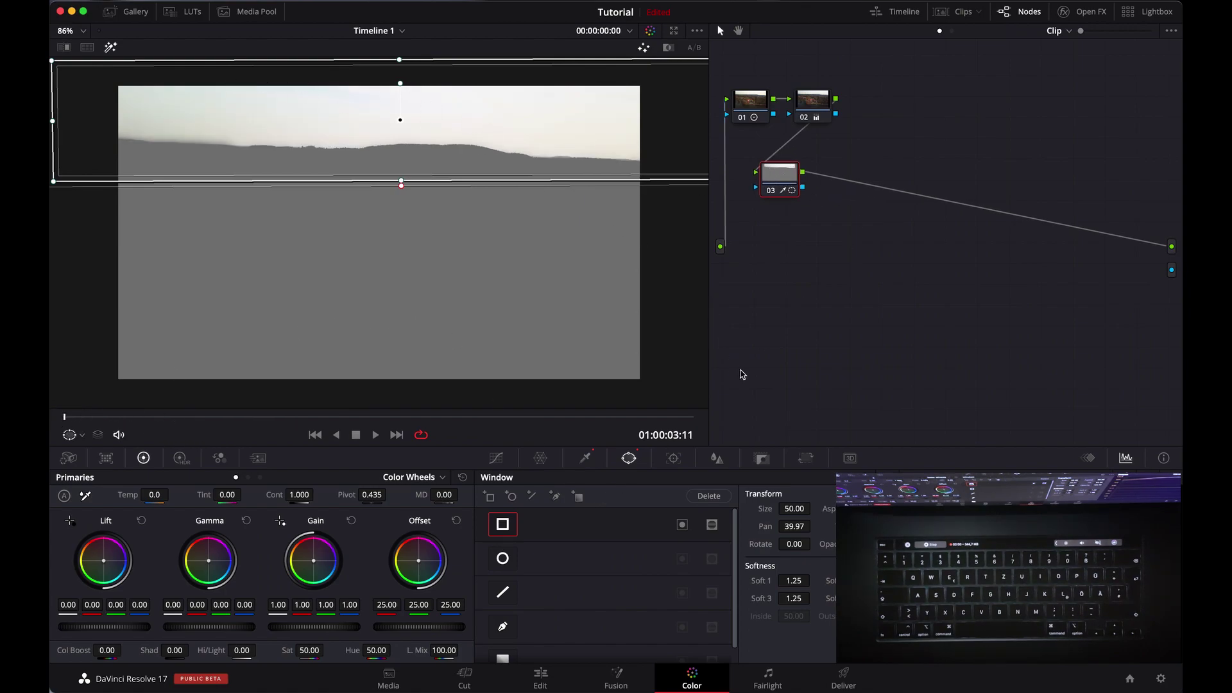
pyautogui.moveTo(783, 186); pyautogui.dragTo(782, 184)
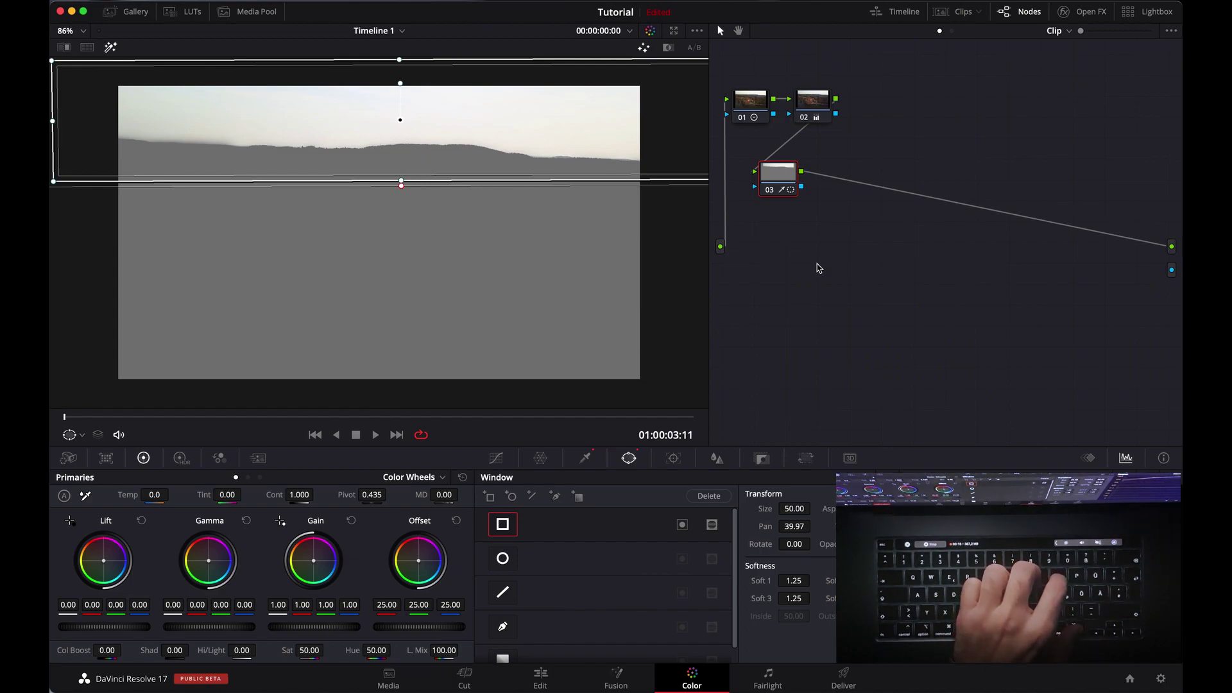
pyautogui.hotkey('alt', 's')
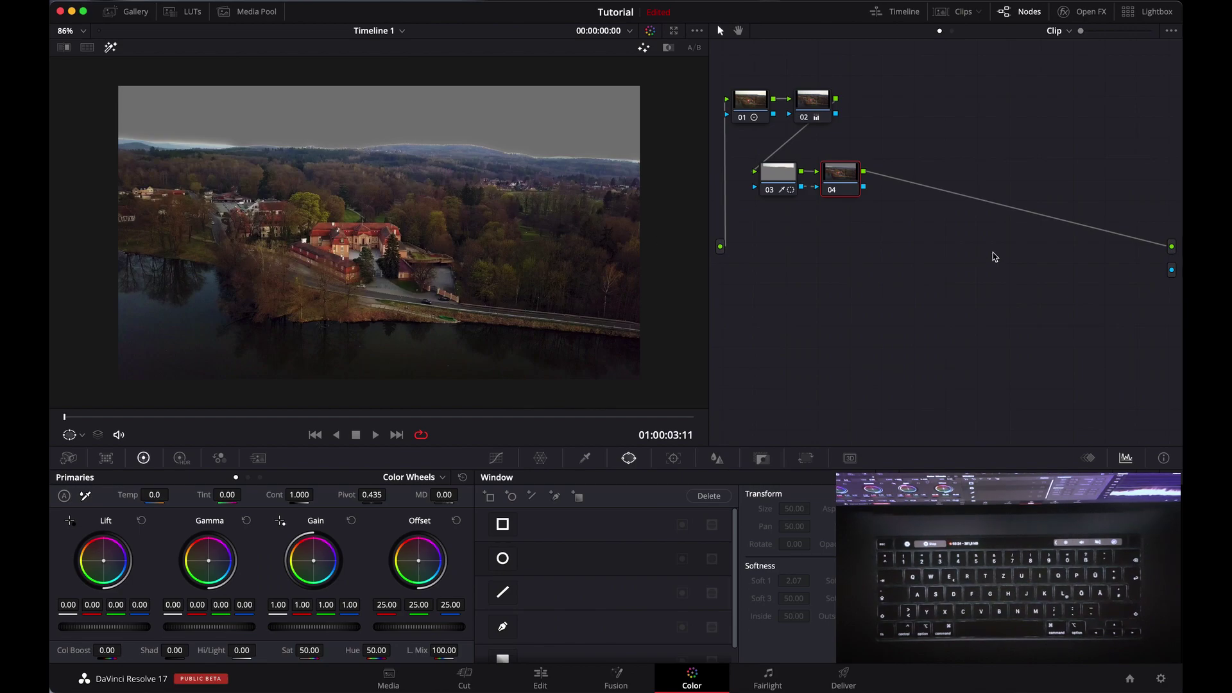
# Step: Connect the key output of node 04 to the alpha output of the node graph
pyautogui.rightClick(963, 248)
pyautogui.click(898, 253)
pyautogui.rightClick(961, 226)
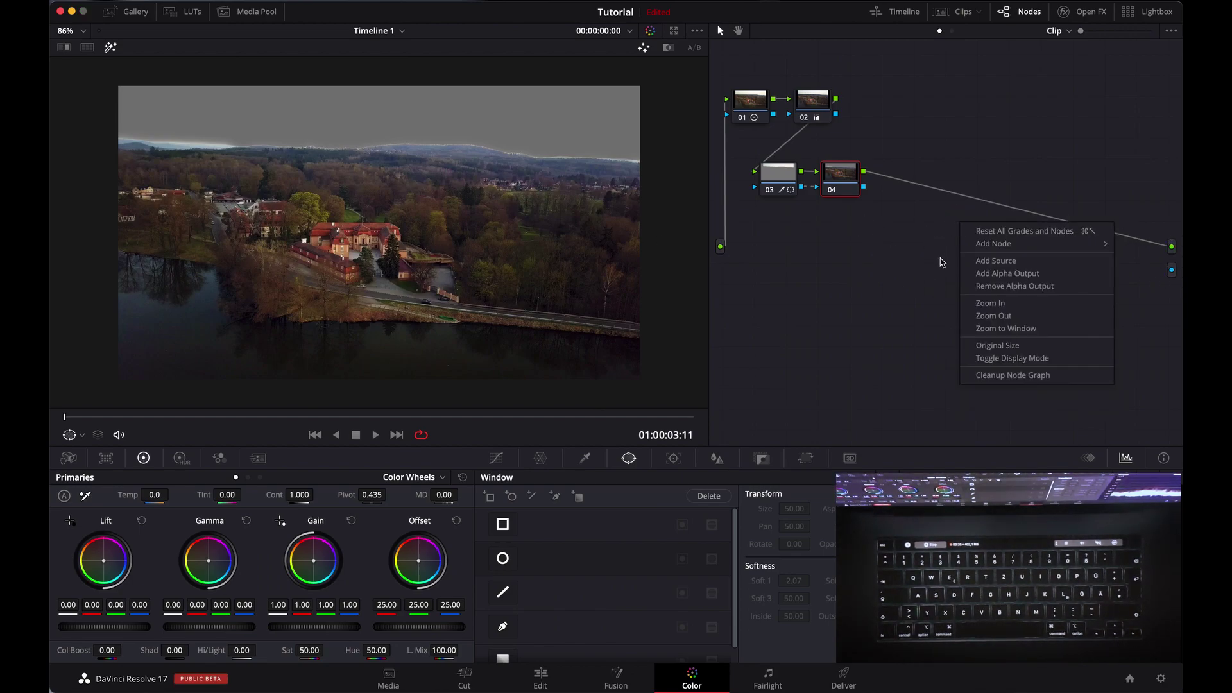
pyautogui.click(999, 278)
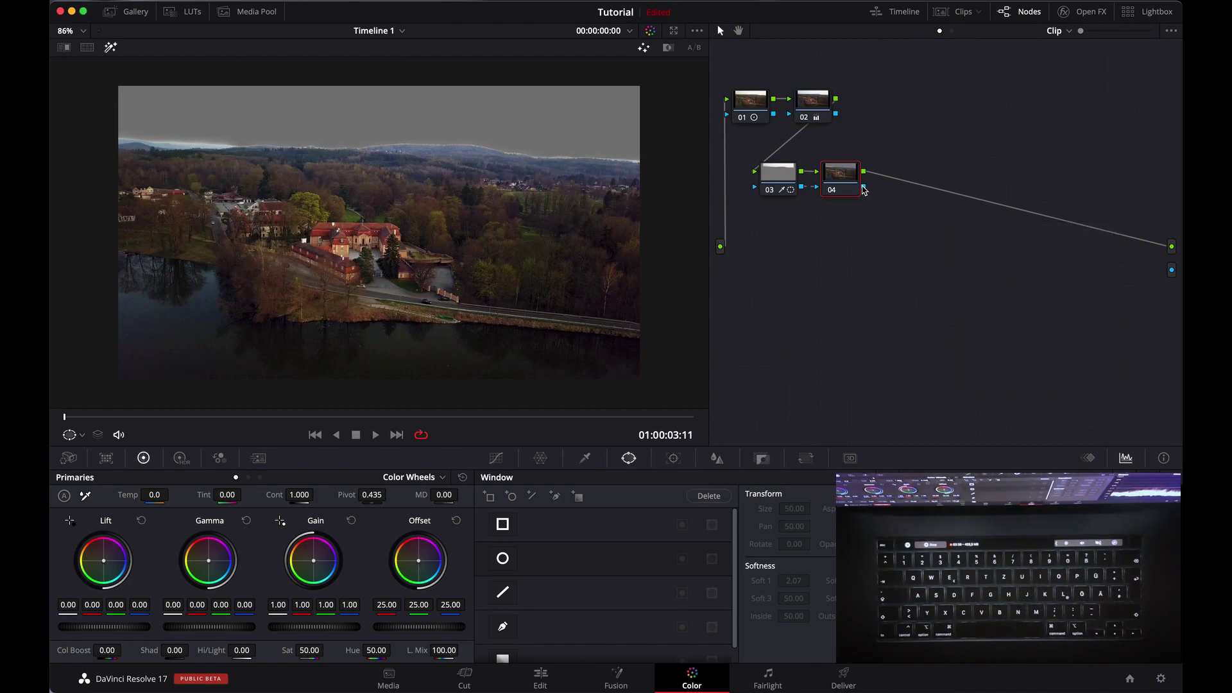
pyautogui.moveTo(863, 187); pyautogui.dragTo(1171, 272)
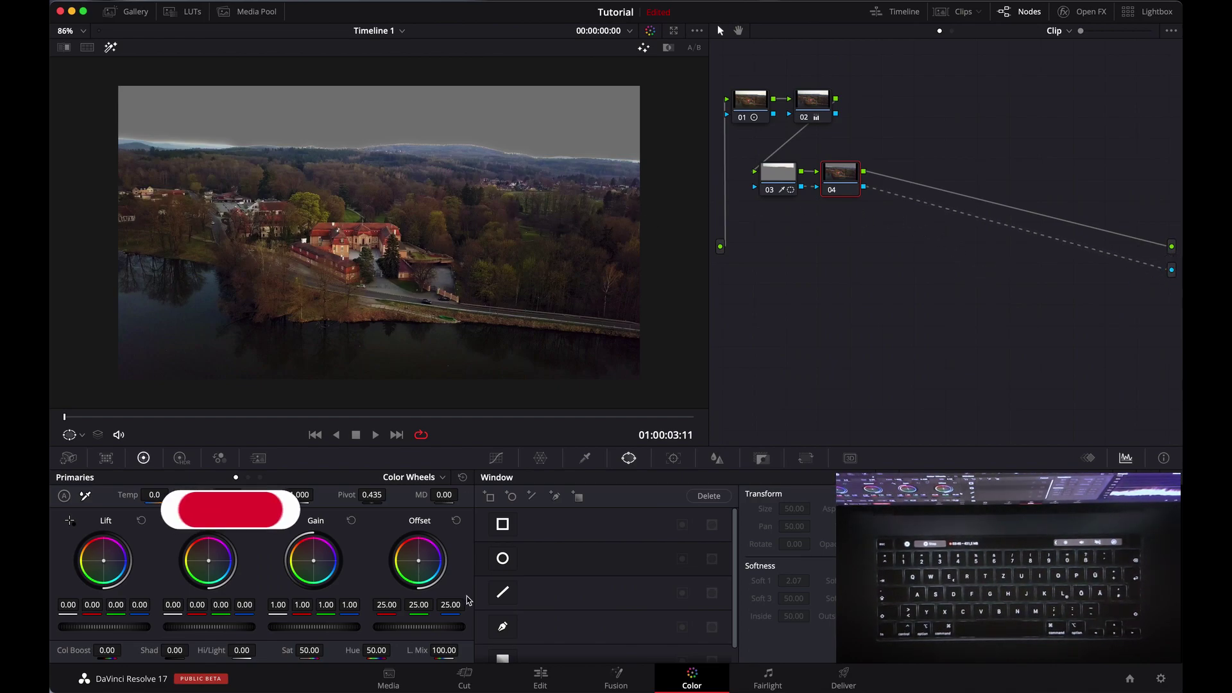
# Step: On the Edit page, place the blue sky image on Video 1 beneath the aerial castle clip and extend it to the same end point
pyautogui.click(547, 674)
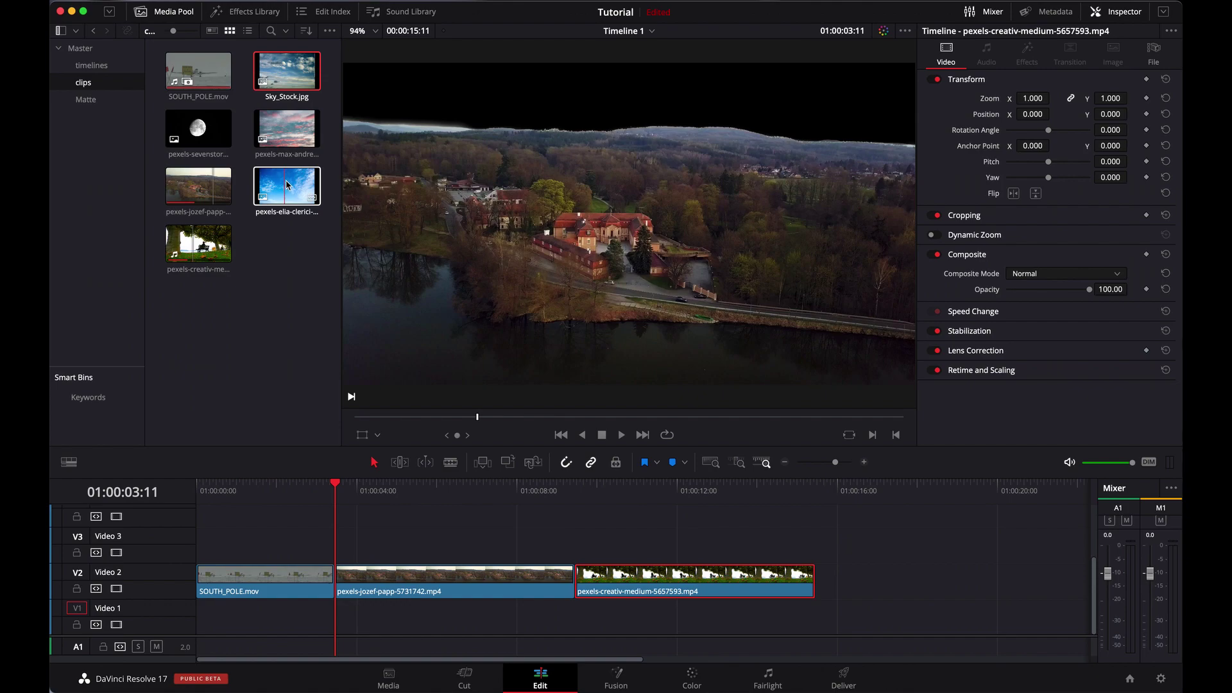
pyautogui.moveTo(286, 191); pyautogui.dragTo(348, 632)
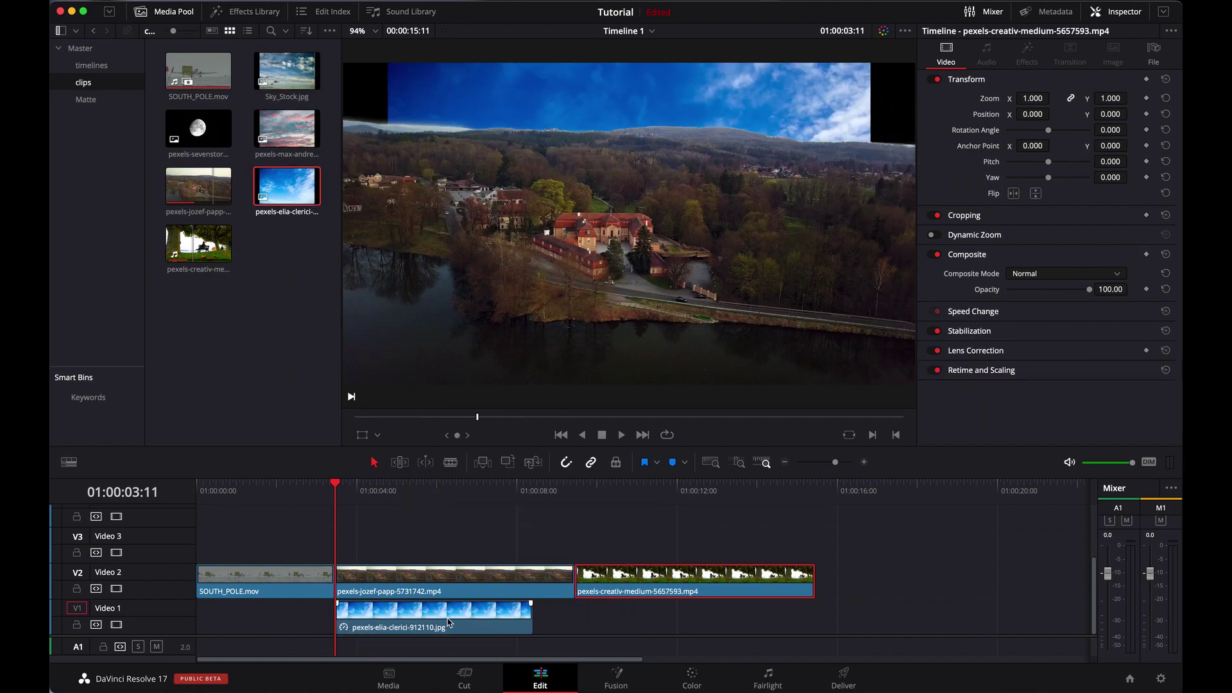
pyautogui.moveTo(562, 616); pyautogui.dragTo(573, 616)
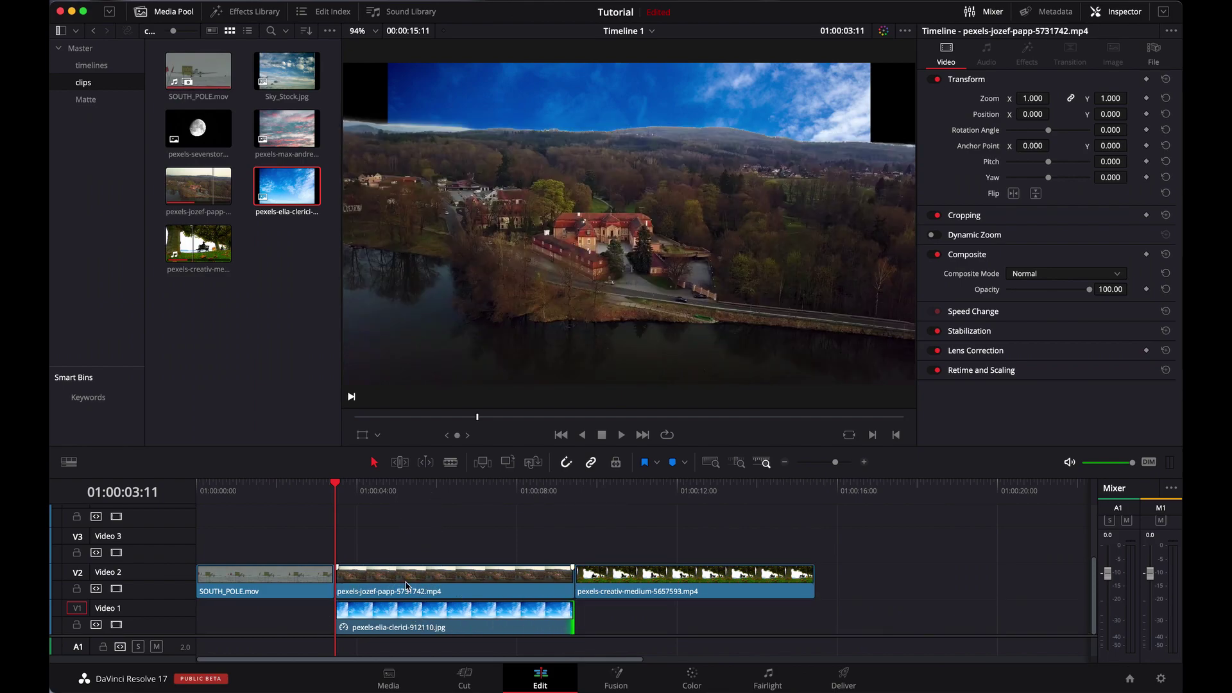
pyautogui.click(410, 493)
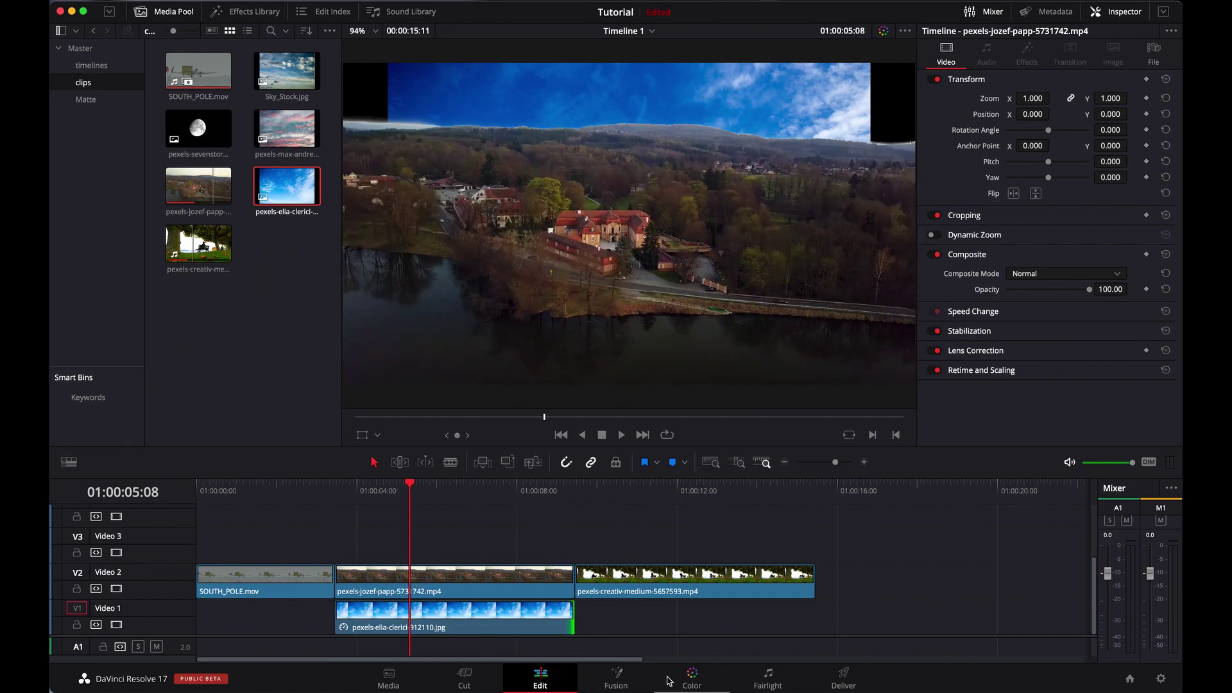
# Step: Return to the Color page, show the clip thumbnails, turn off Highlight and select the blue sky JPEG clip
pyautogui.click(689, 676)
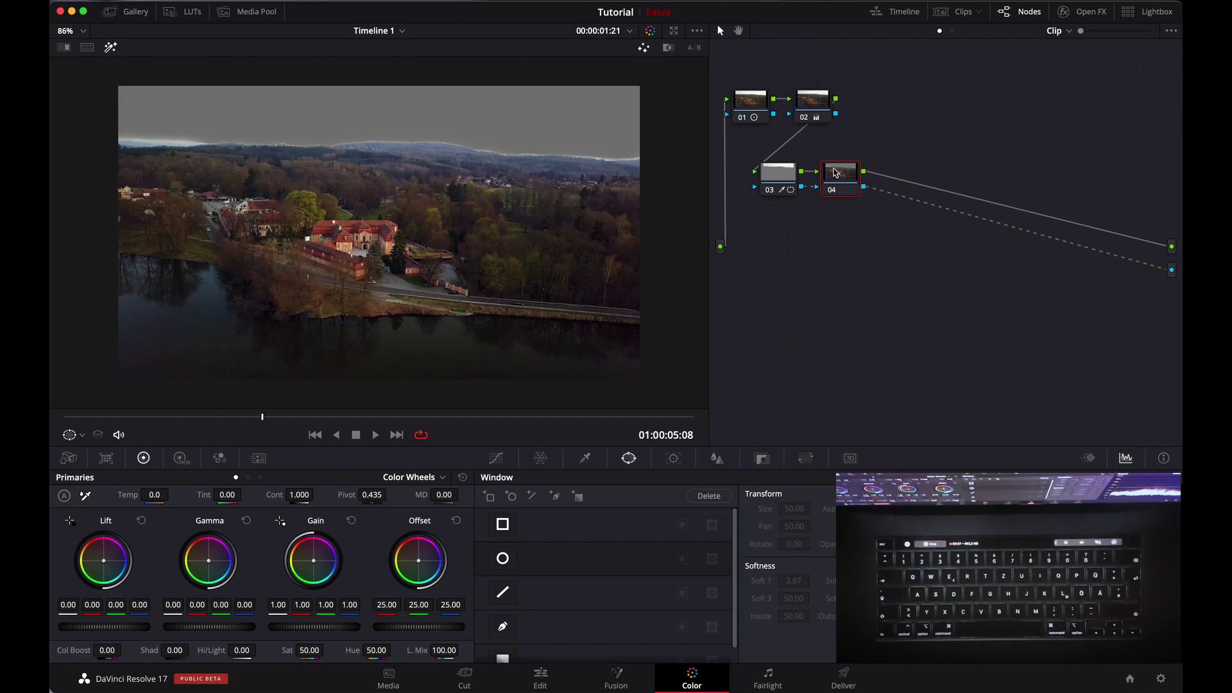
pyautogui.click(955, 11)
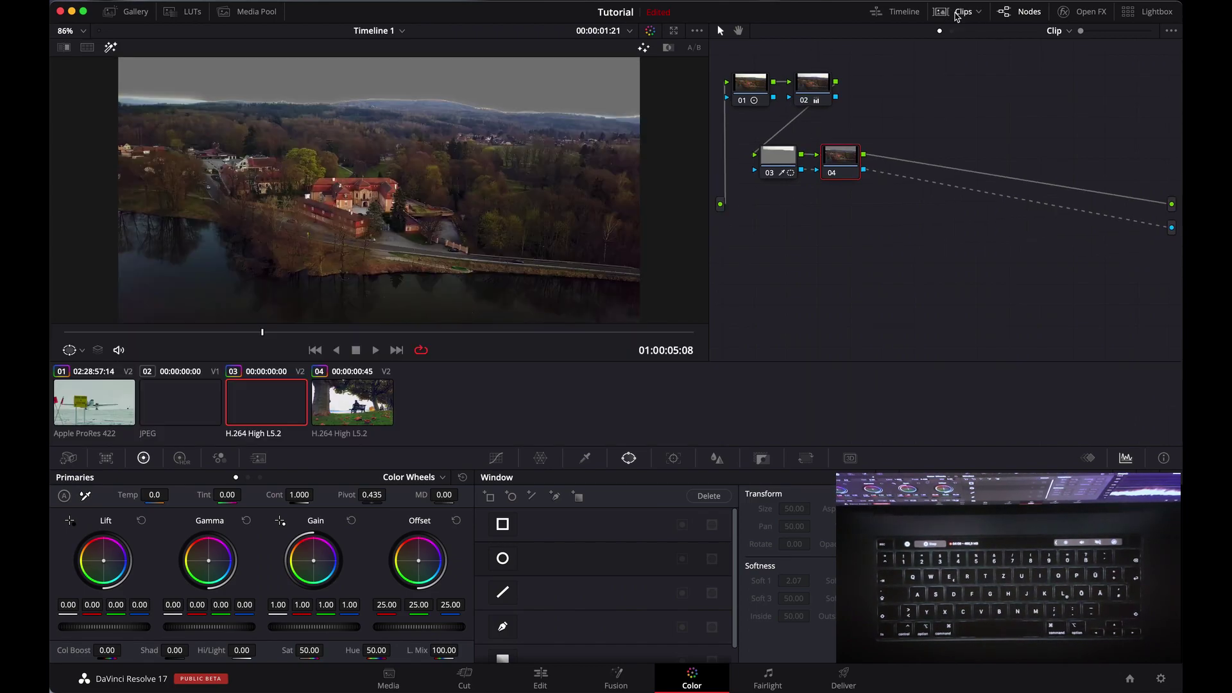
pyautogui.click(217, 408)
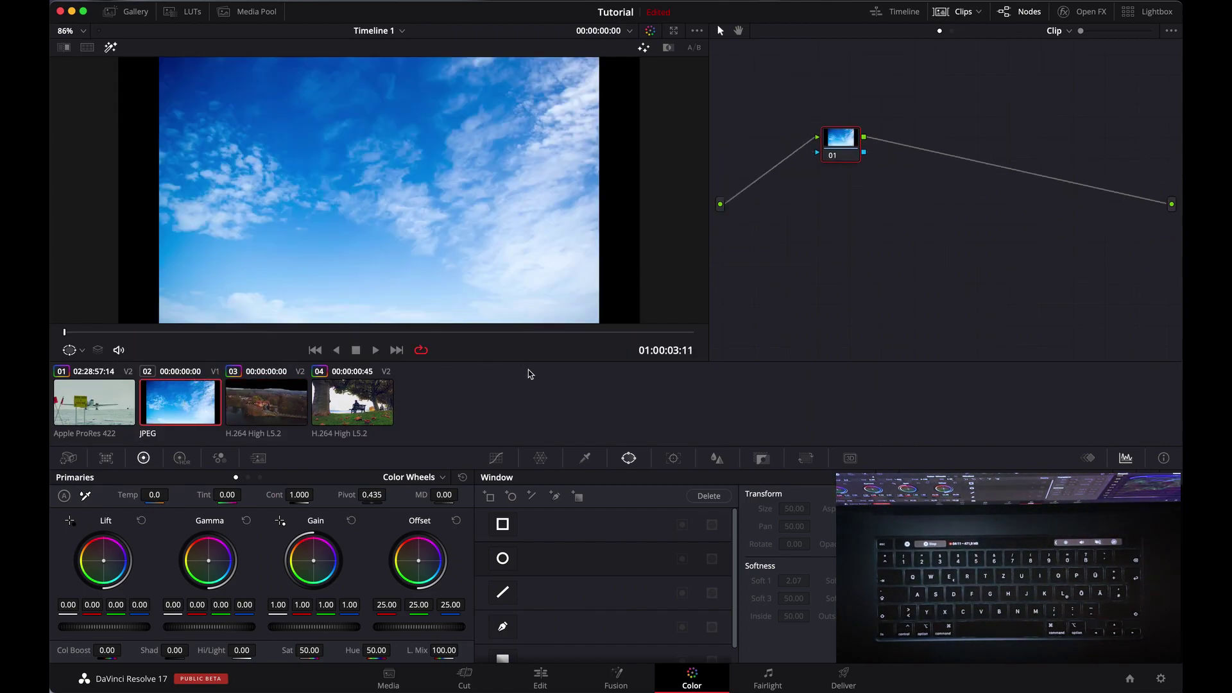
pyautogui.press('Down')
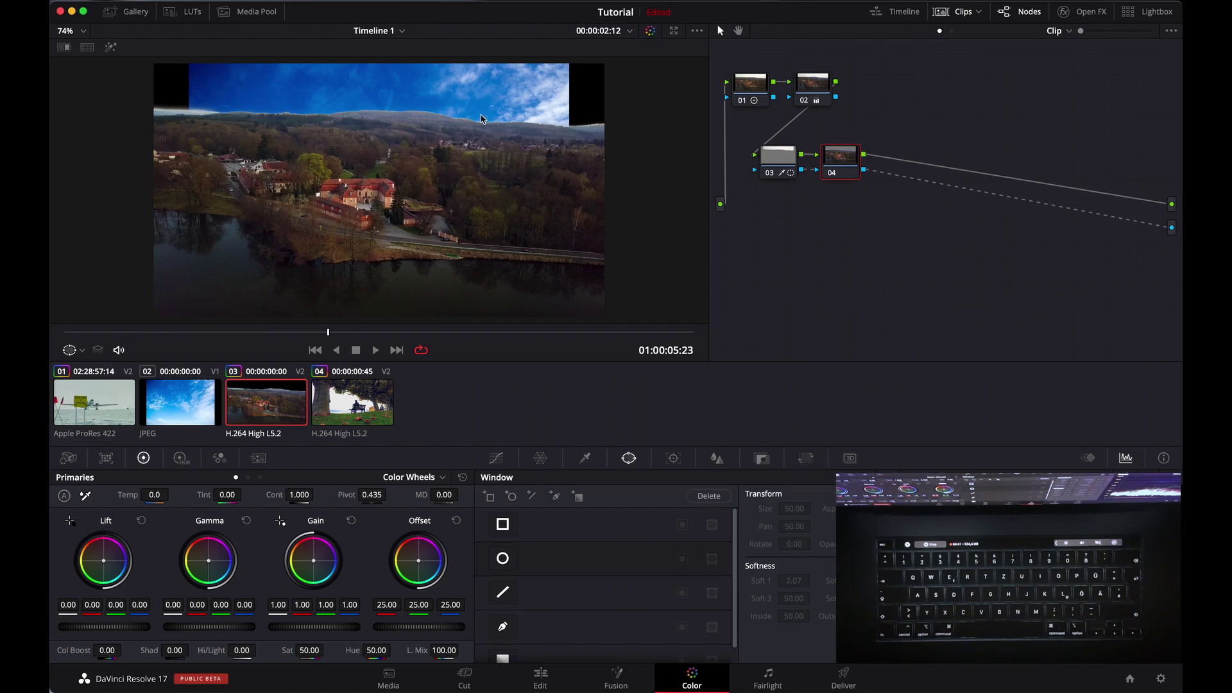
pyautogui.click(192, 405)
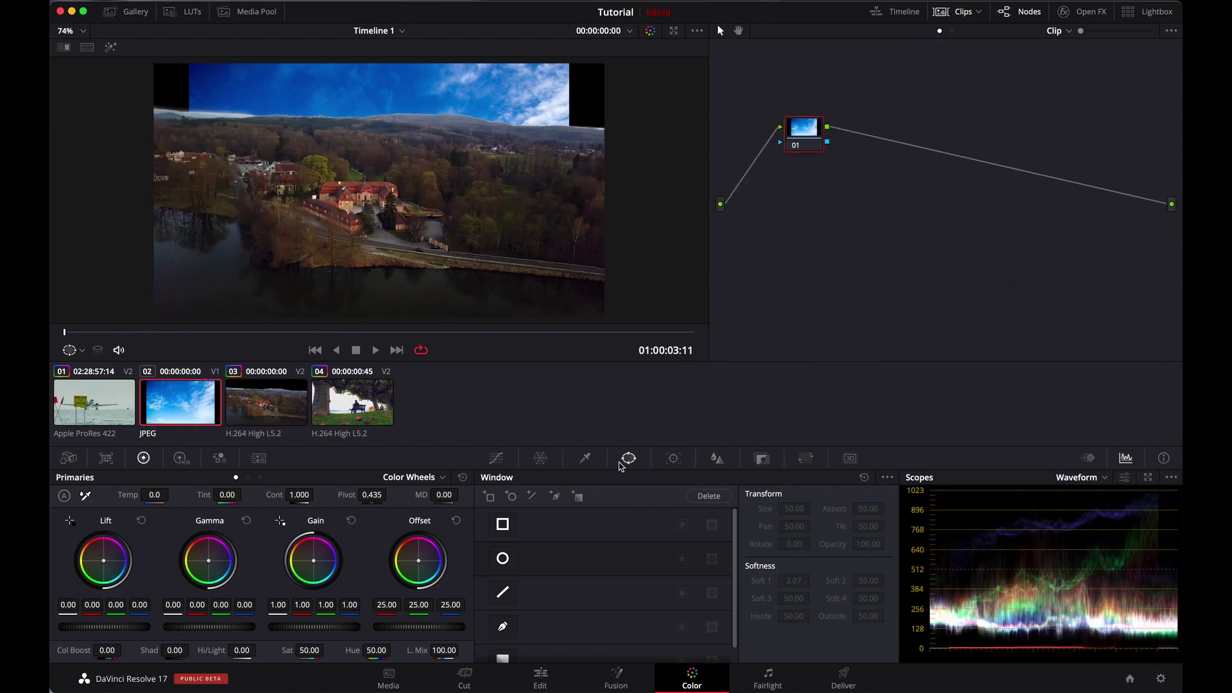
# Step: Resize and reposition the sky image with Input Sizing: zoom 1.630, tilt 845 and pan 353.5
pyautogui.click(950, 12)
pyautogui.click(805, 458)
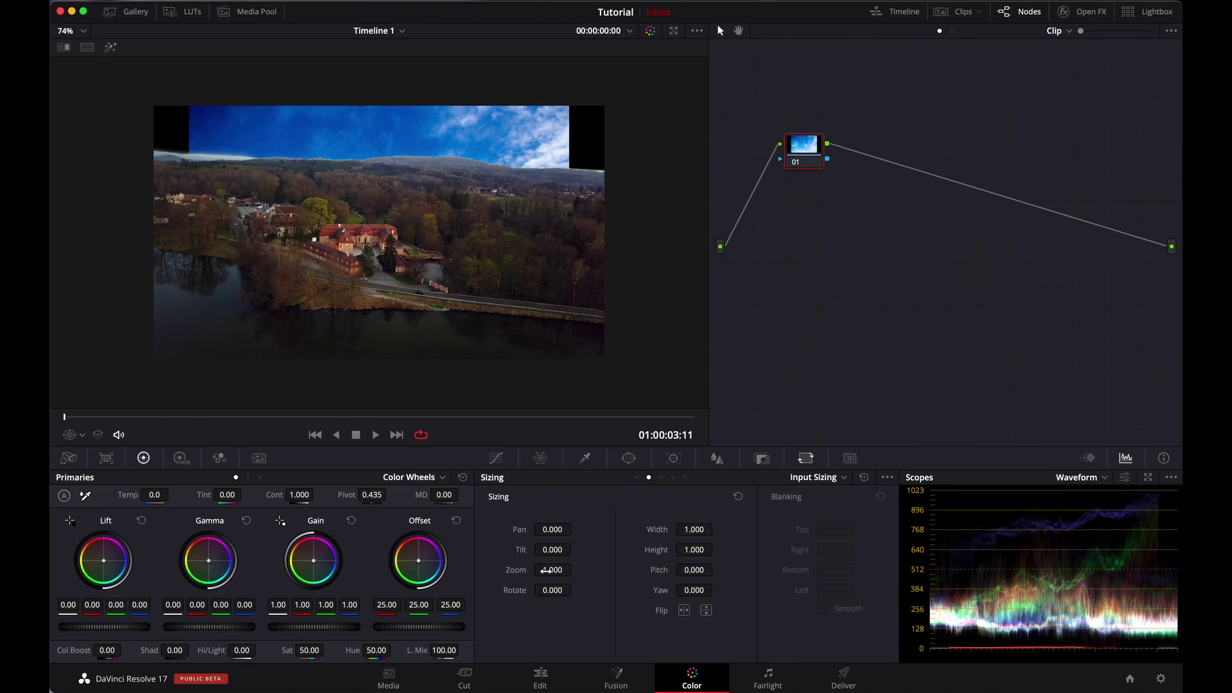
pyautogui.moveTo(548, 570); pyautogui.dragTo(750, 569)
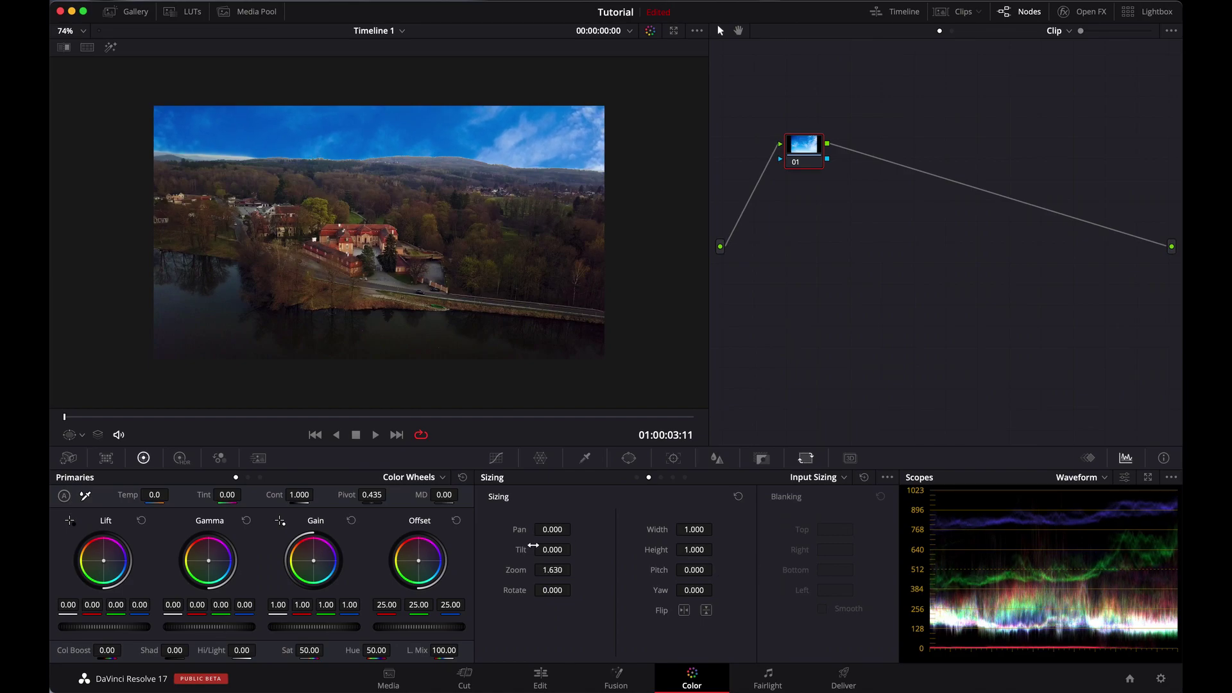
pyautogui.moveTo(552, 550); pyautogui.dragTo(497, 336)
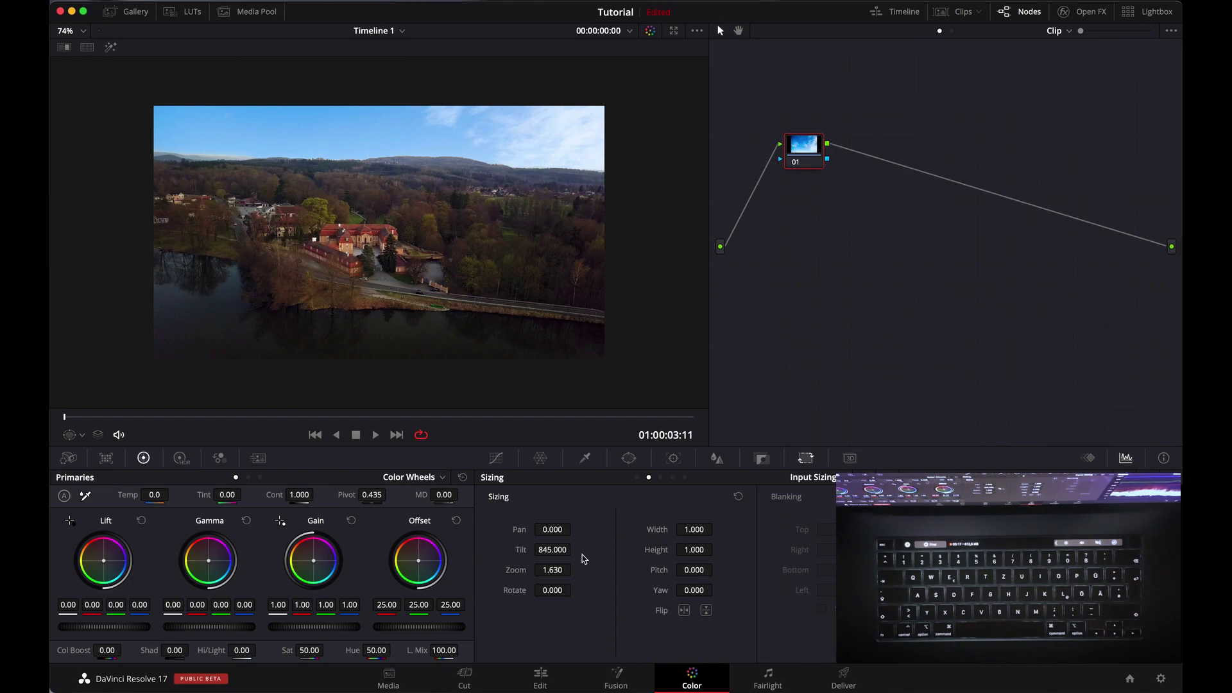
pyautogui.moveTo(552, 529); pyautogui.dragTo(435, 345)
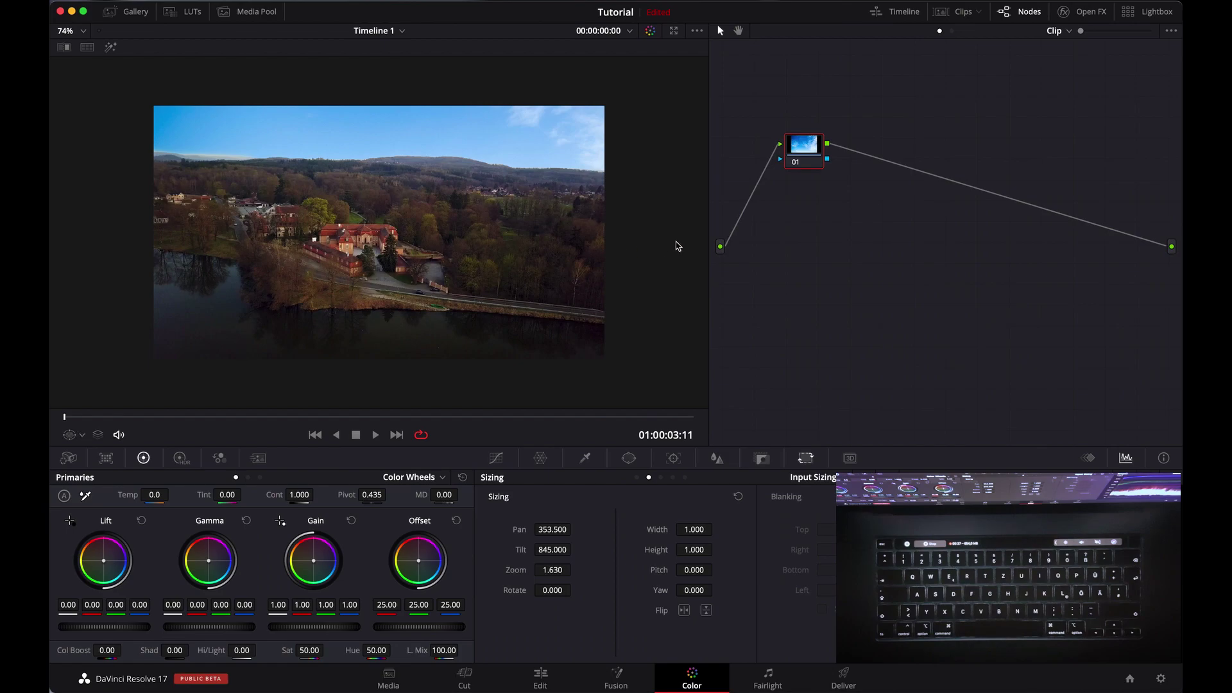
# Step: Move the sky clip's node 01 up in the graph and set its Lift to 0.10 and Gamma to 0.03
pyautogui.moveTo(801, 152); pyautogui.dragTo(761, 108)
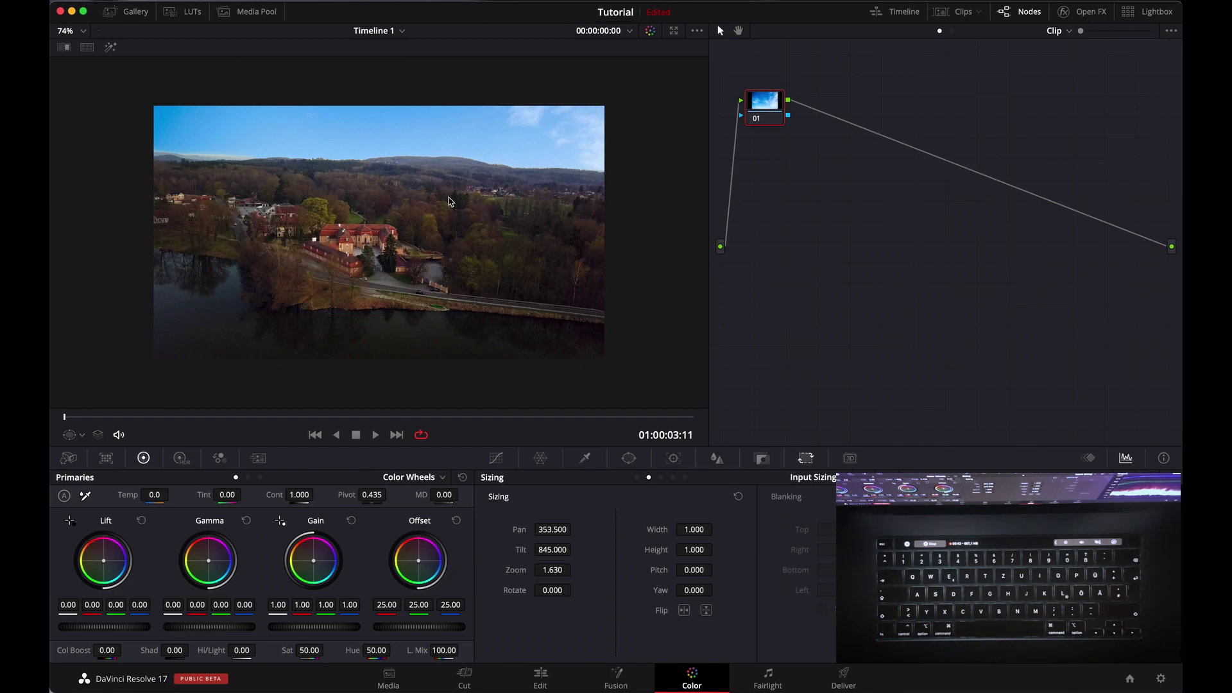
pyautogui.moveTo(103, 626); pyautogui.dragTo(188, 659)
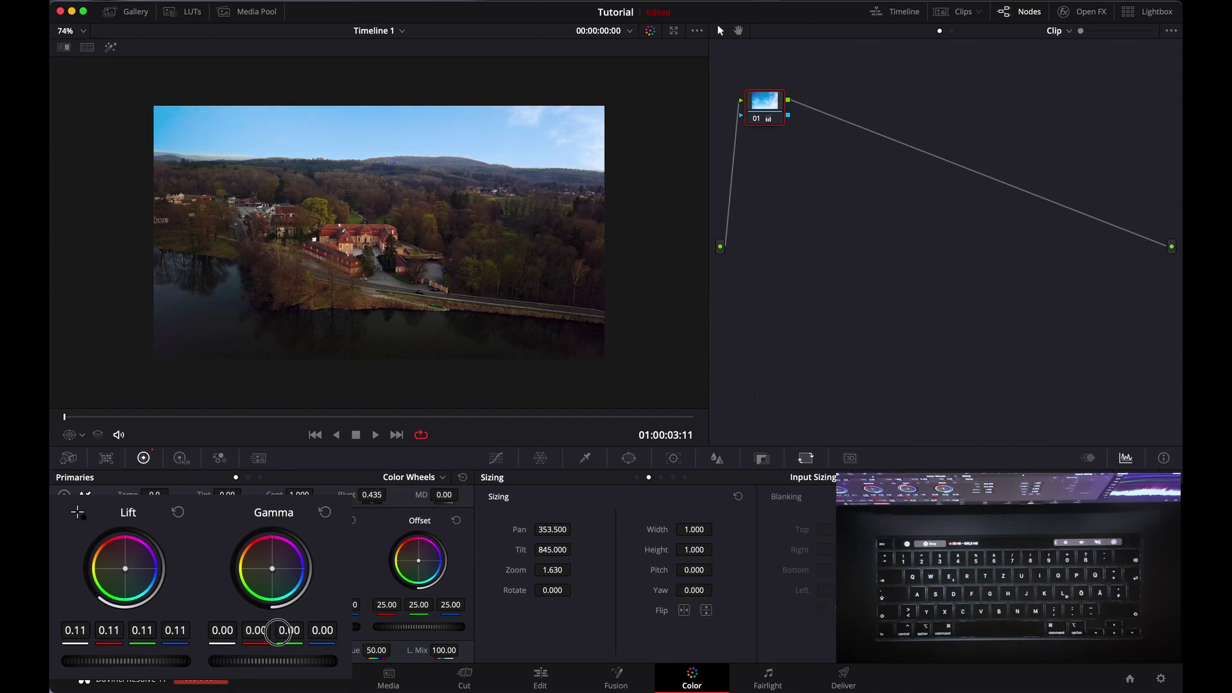
pyautogui.moveTo(285, 666); pyautogui.dragTo(299, 661)
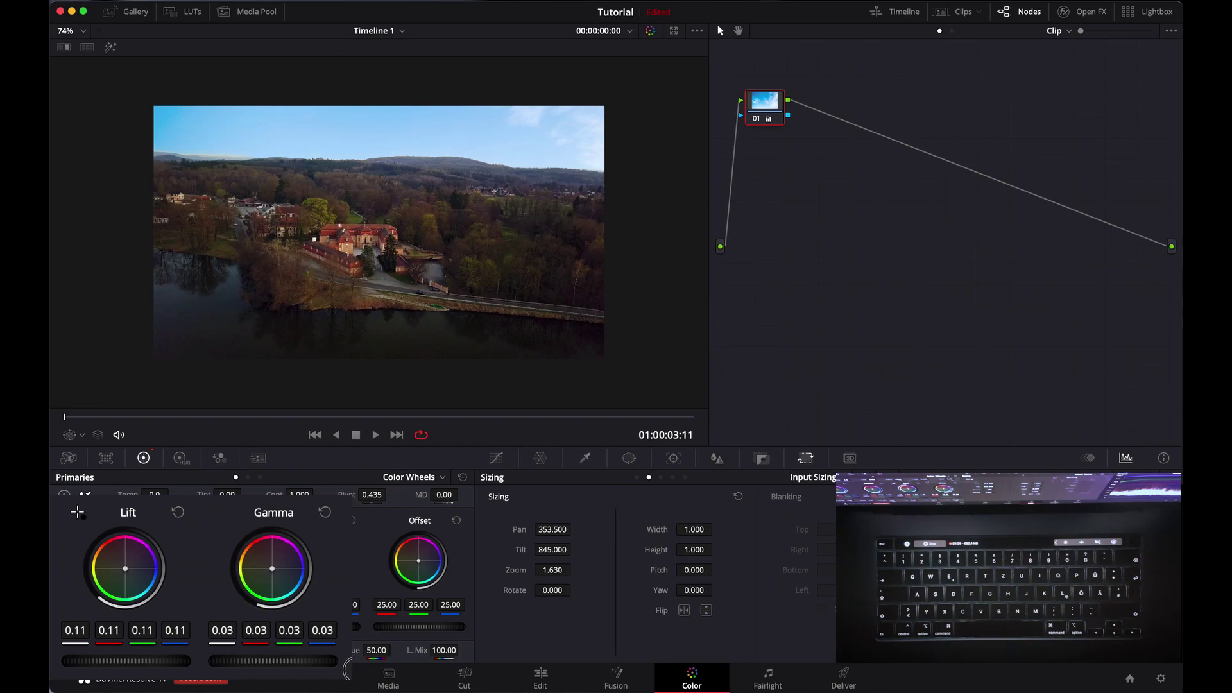
pyautogui.moveTo(148, 661); pyautogui.dragTo(122, 661)
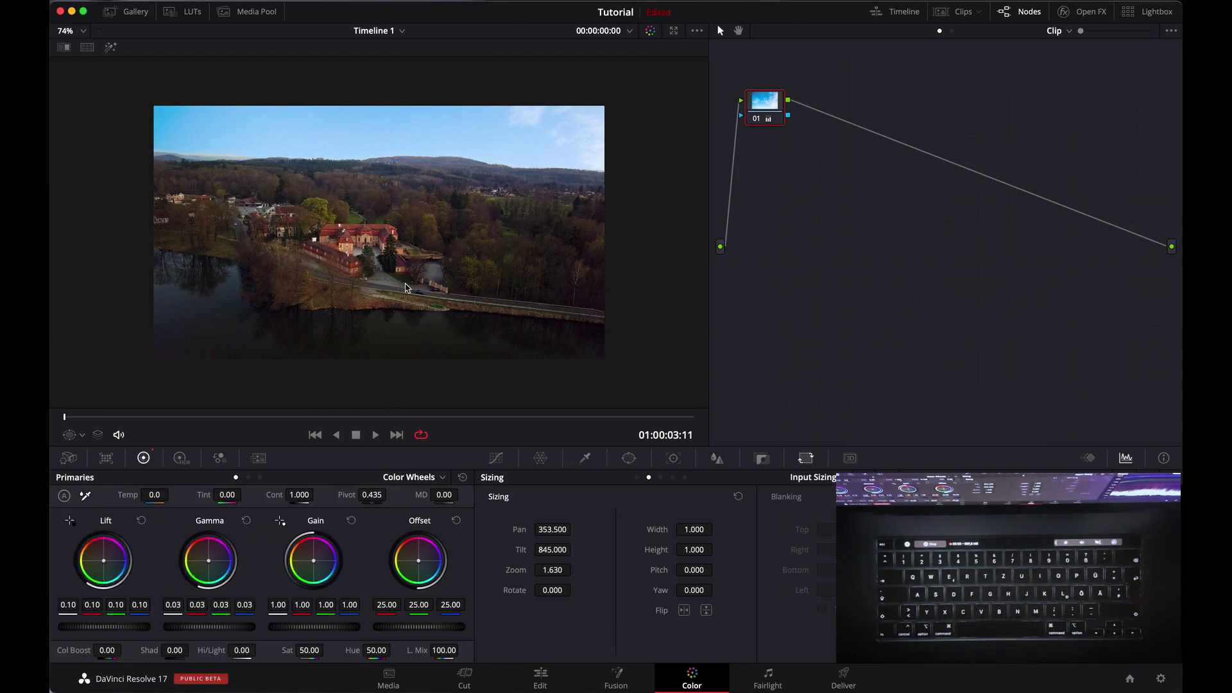
# Step: Raise Clean White in the qualifier of the aerial castle clip's node 03 and scrub the clip to check the key
pyautogui.click(958, 12)
pyautogui.click(287, 416)
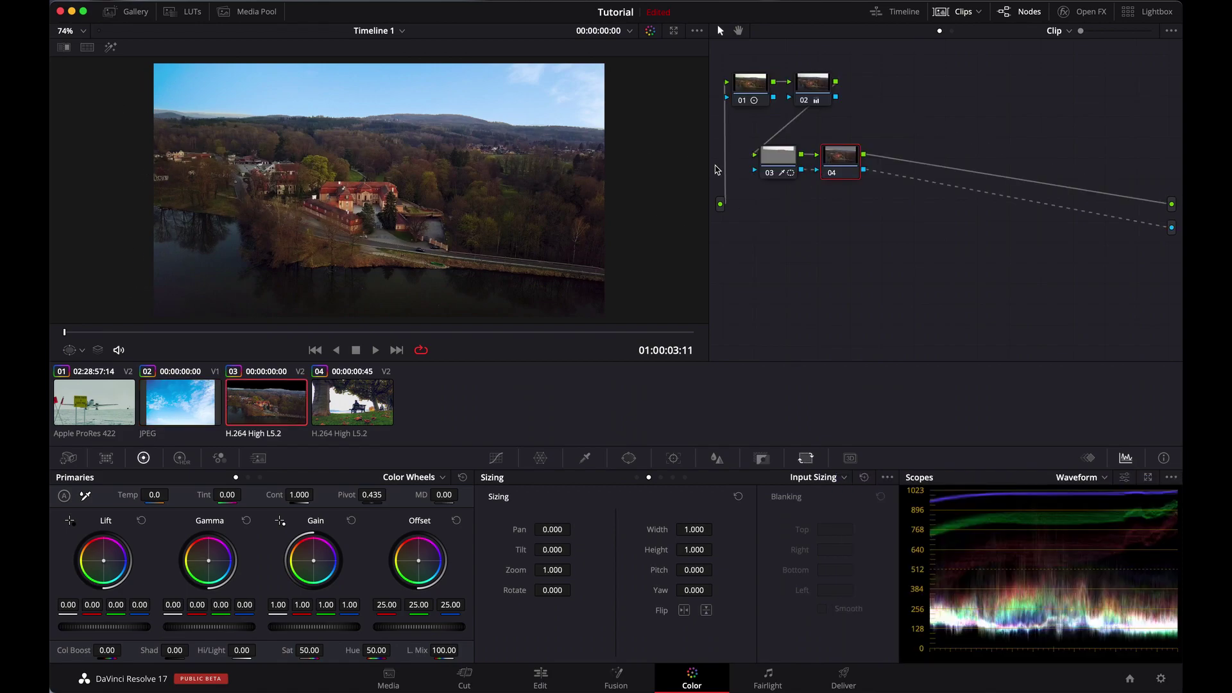
pyautogui.click(789, 162)
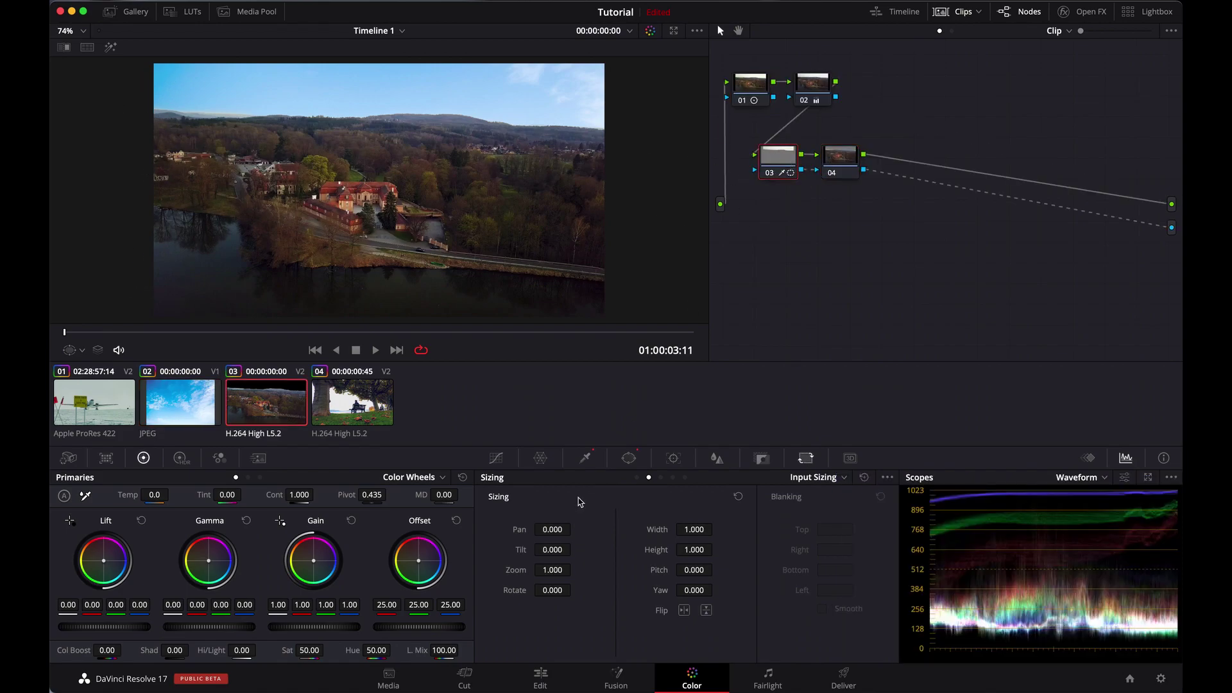
pyautogui.click(587, 454)
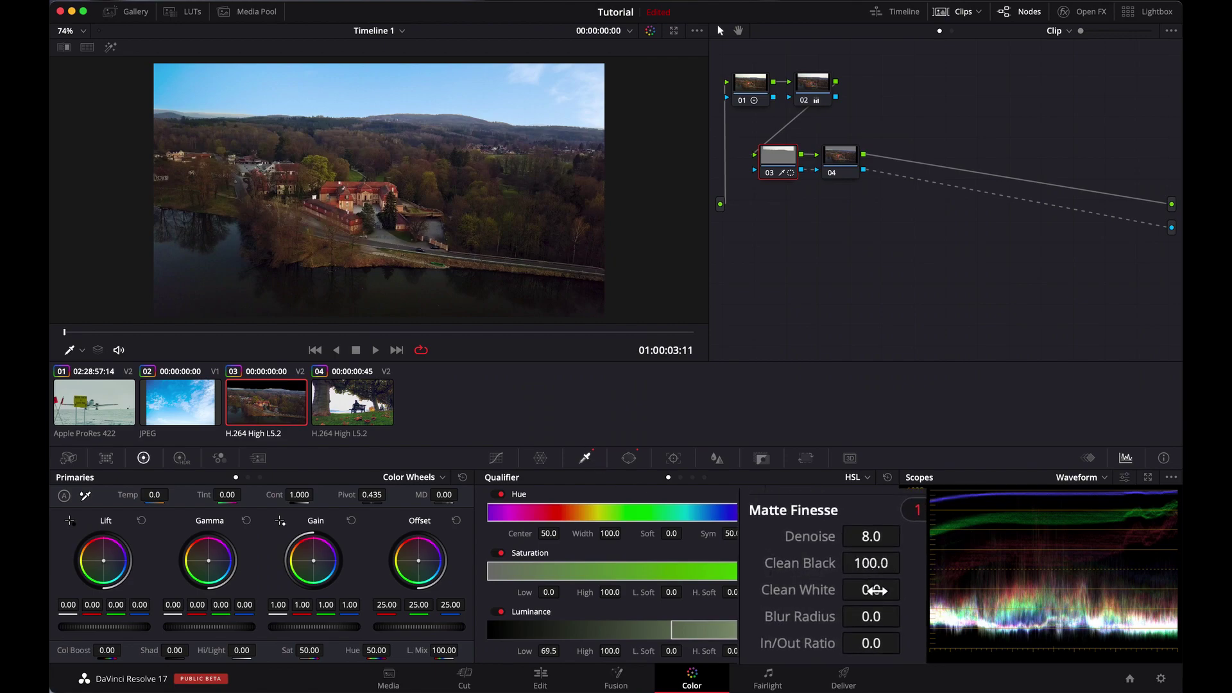
pyautogui.moveTo(876, 618); pyautogui.dragTo(908, 590)
pyautogui.moveTo(798, 330)
pyautogui.mouseDown()
pyautogui.moveTo(747, 327)
pyautogui.moveTo(793, 327)
pyautogui.mouseUp()
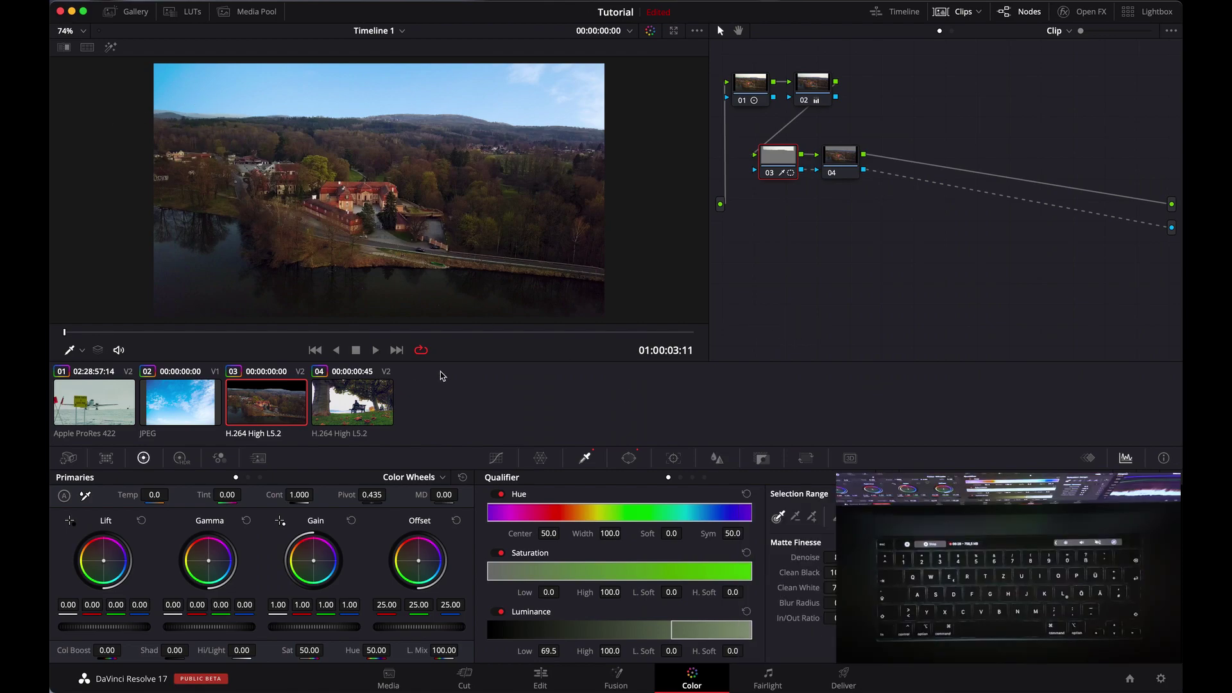
pyautogui.moveTo(309, 336); pyautogui.dragTo(52, 328)
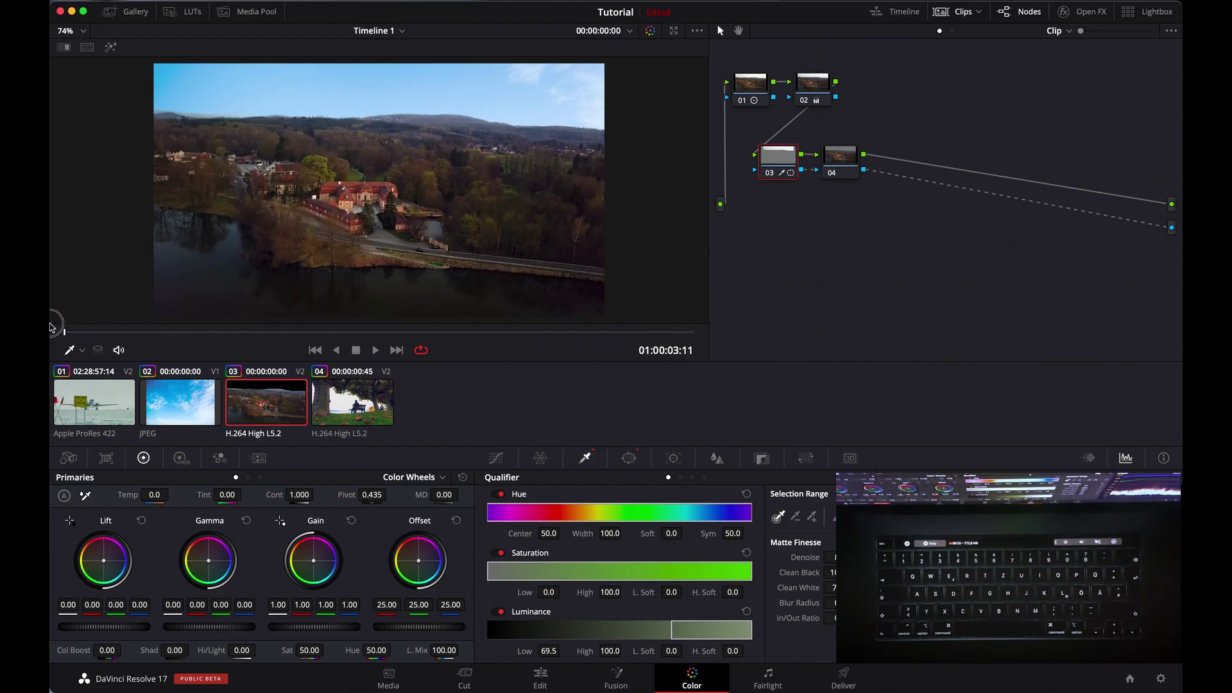
pyautogui.click(68, 332)
pyautogui.moveTo(69, 331); pyautogui.dragTo(52, 350)
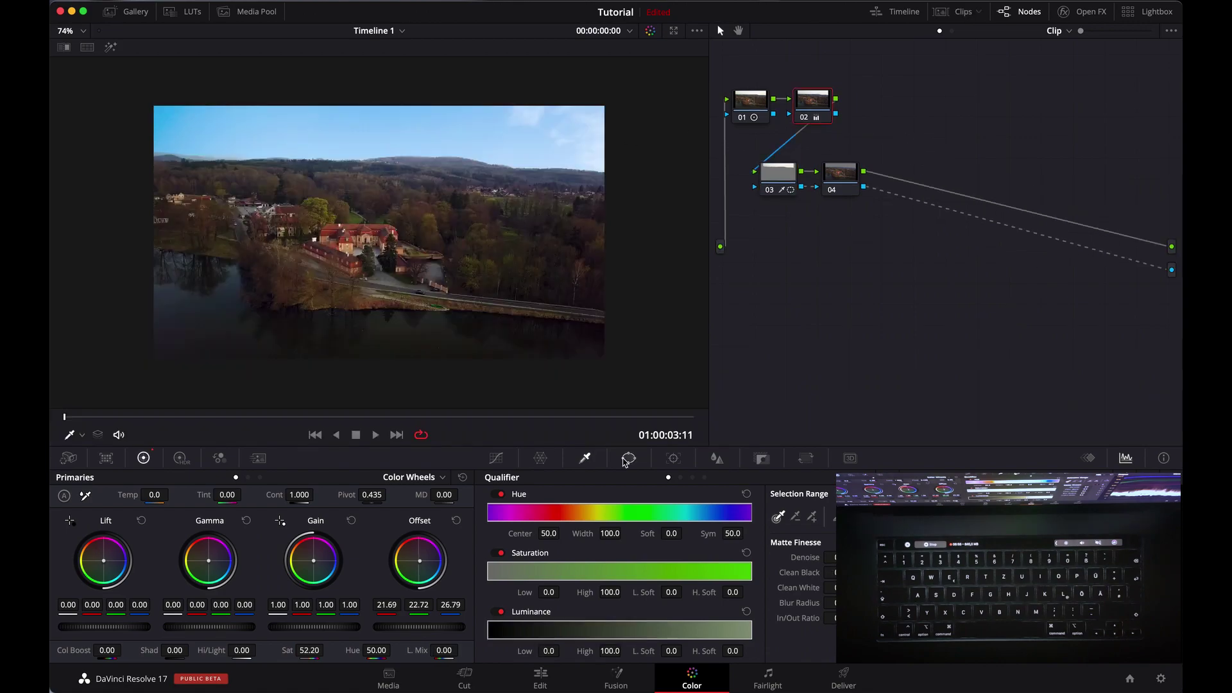
# Step: Add a circular window to node 02 and flatten it into a narrow ellipse over the hill ridge on the horizon
pyautogui.click(624, 459)
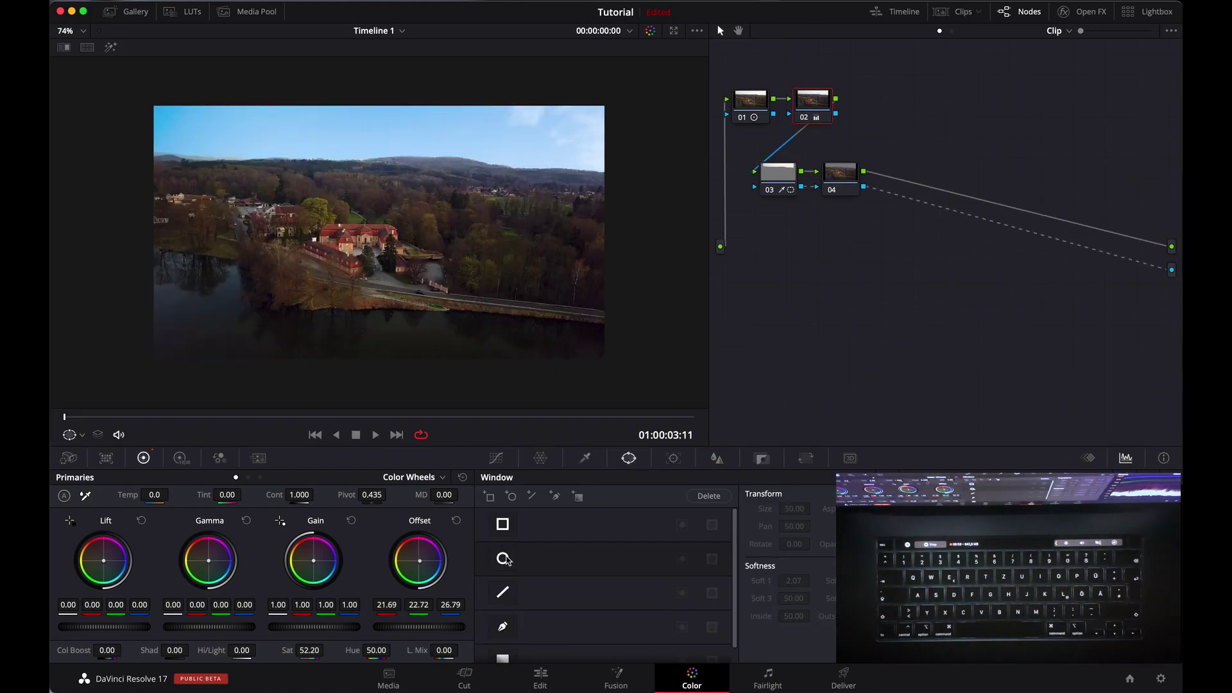
pyautogui.click(503, 558)
pyautogui.moveTo(415, 199); pyautogui.dragTo(454, 158)
pyautogui.moveTo(425, 252); pyautogui.dragTo(451, 168)
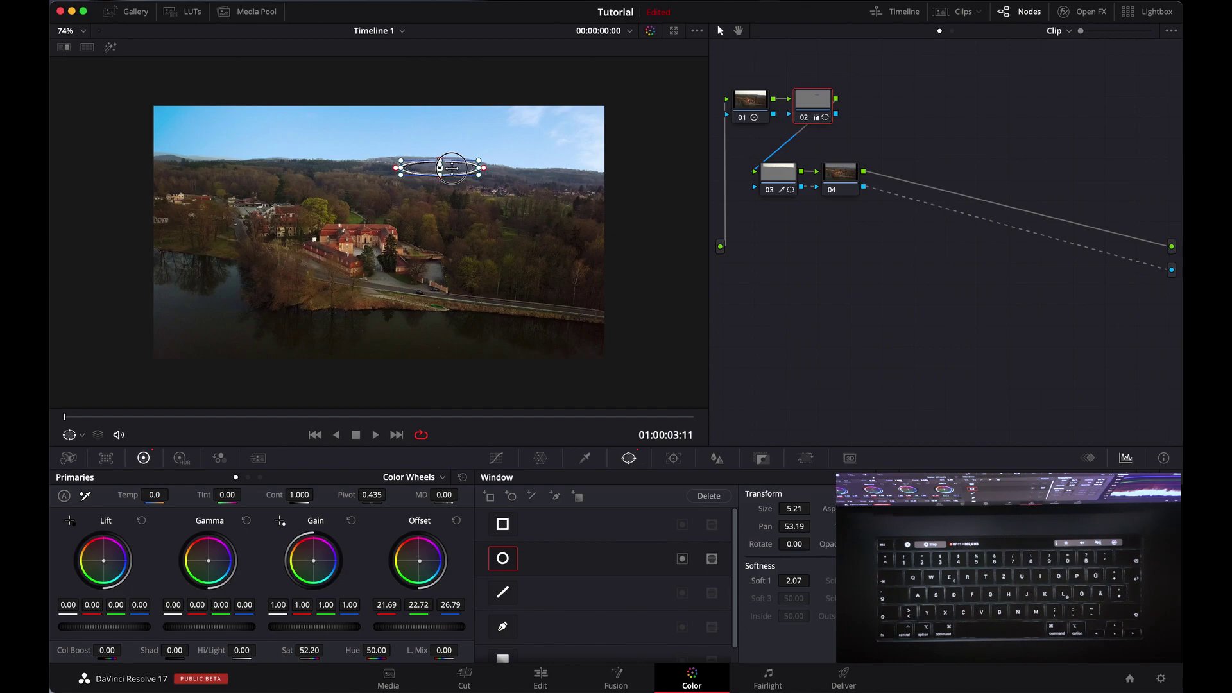
# Step: Track the circular window forward through the whole clip with only Pan enabled
pyautogui.click(674, 458)
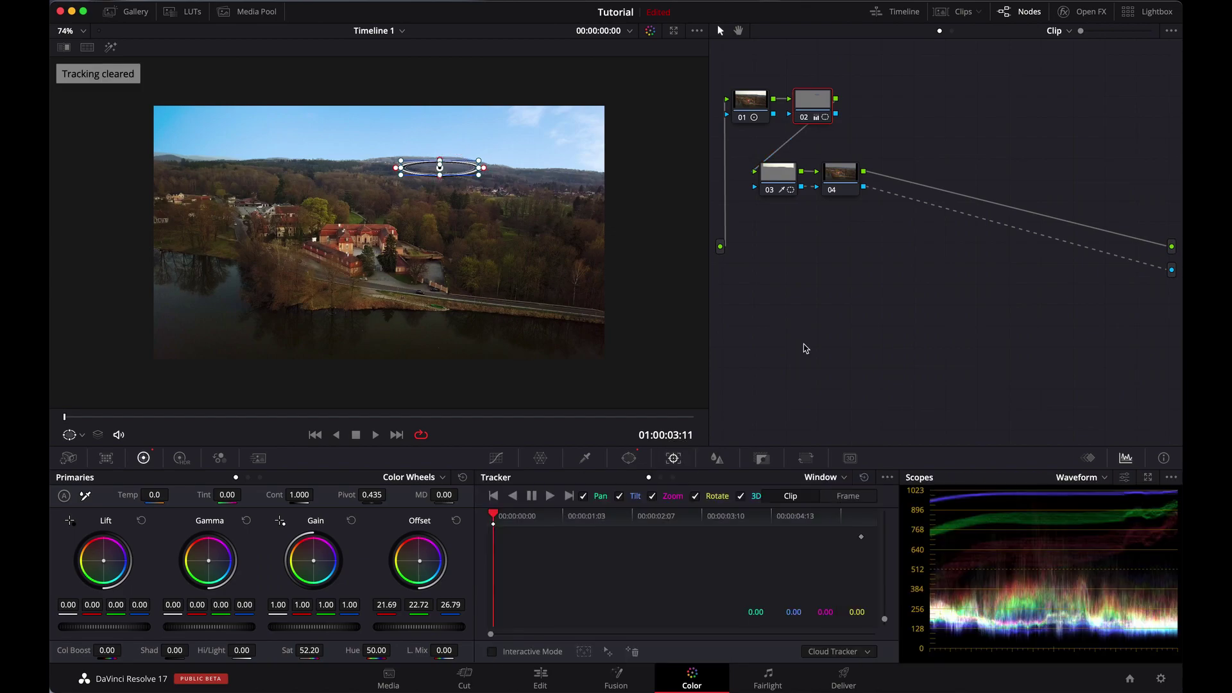
pyautogui.click(620, 497)
pyautogui.click(653, 497)
pyautogui.click(695, 496)
pyautogui.click(742, 496)
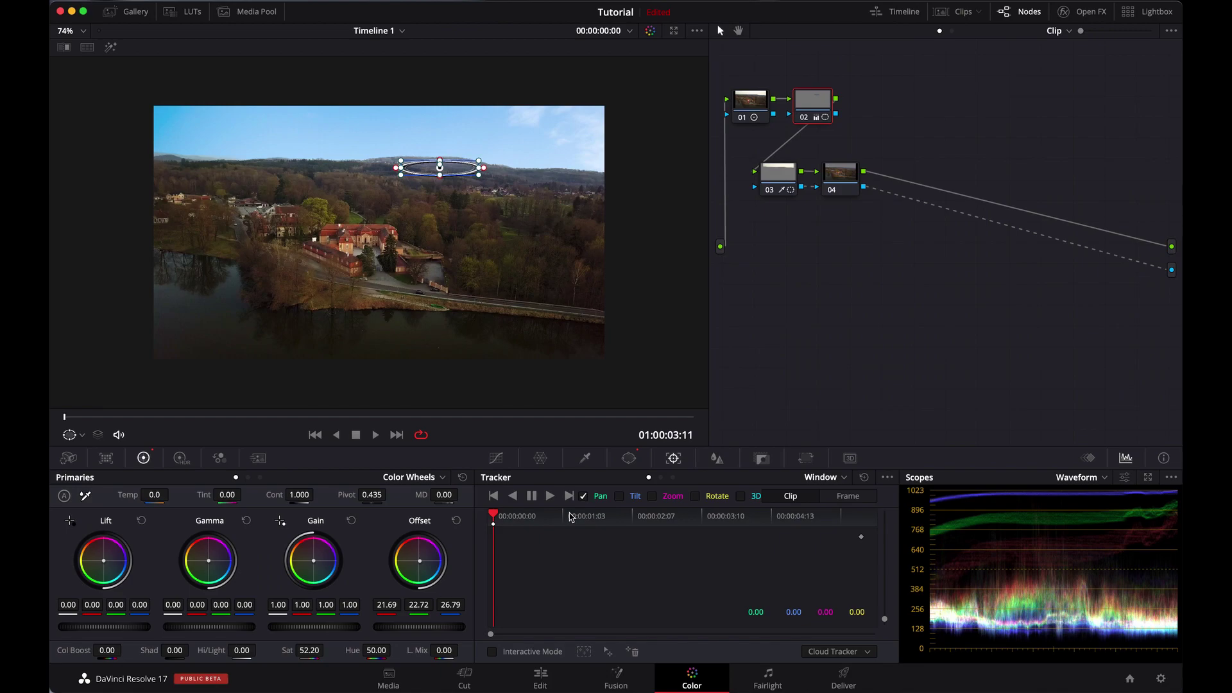
pyautogui.click(550, 496)
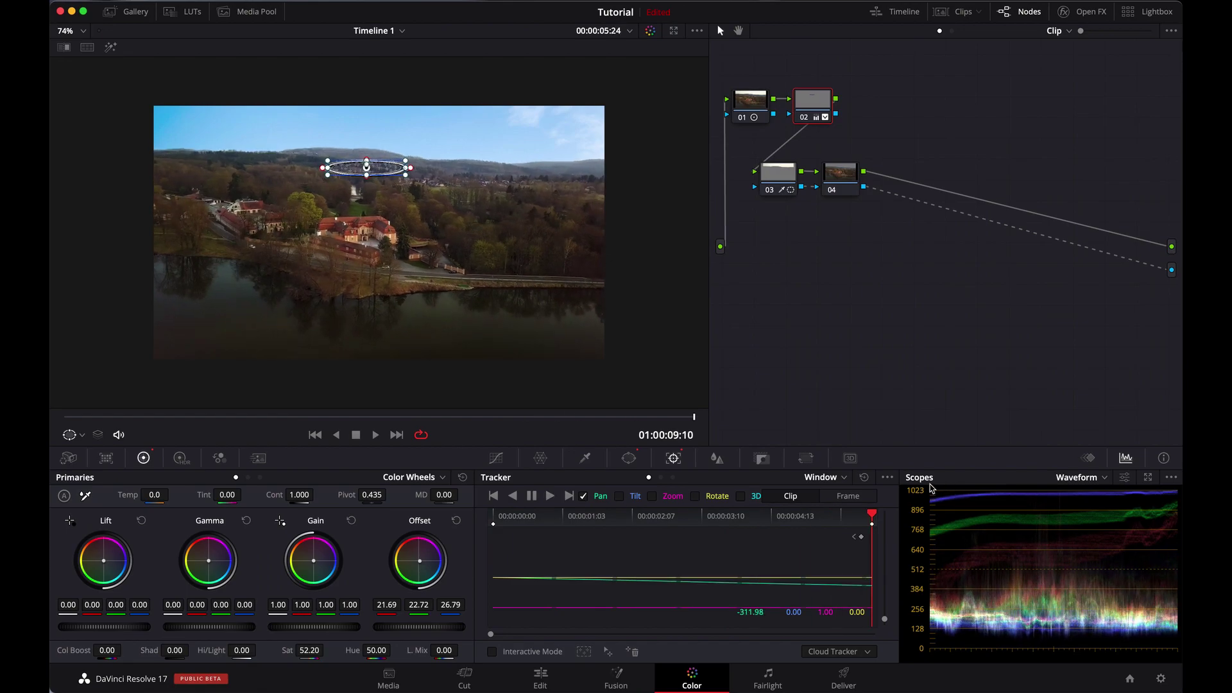
# Step: Copy the window's track data and turn off the circular window on node 02
pyautogui.click(891, 479)
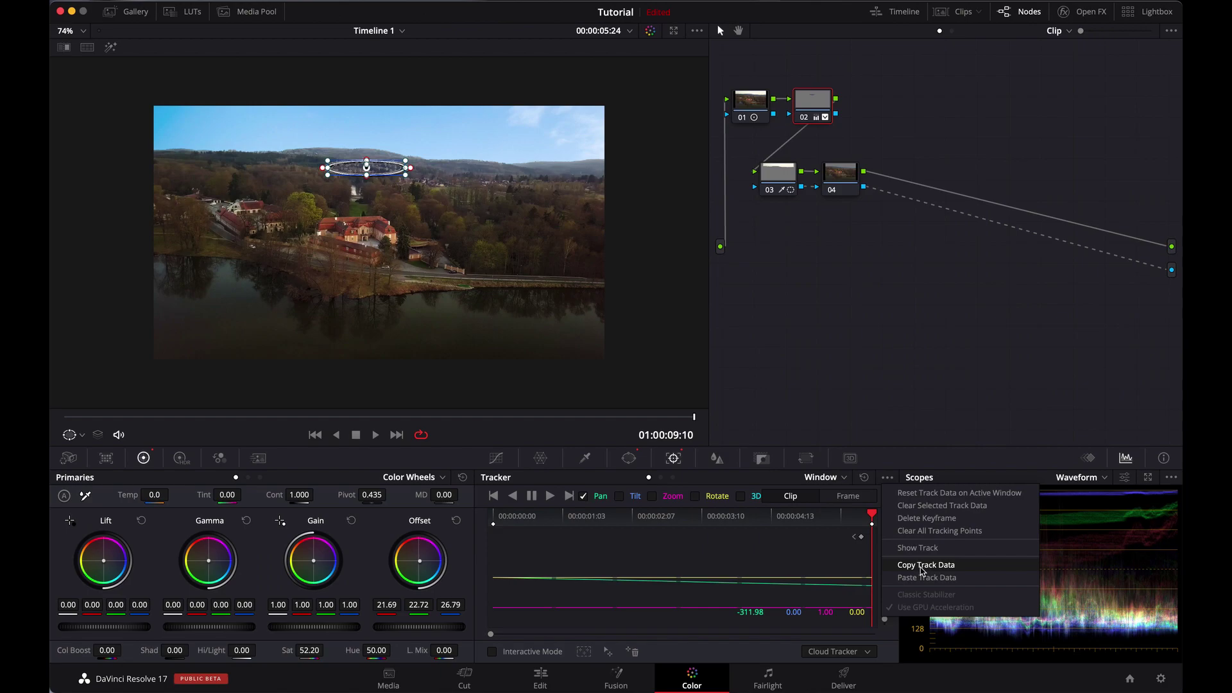
pyautogui.click(922, 566)
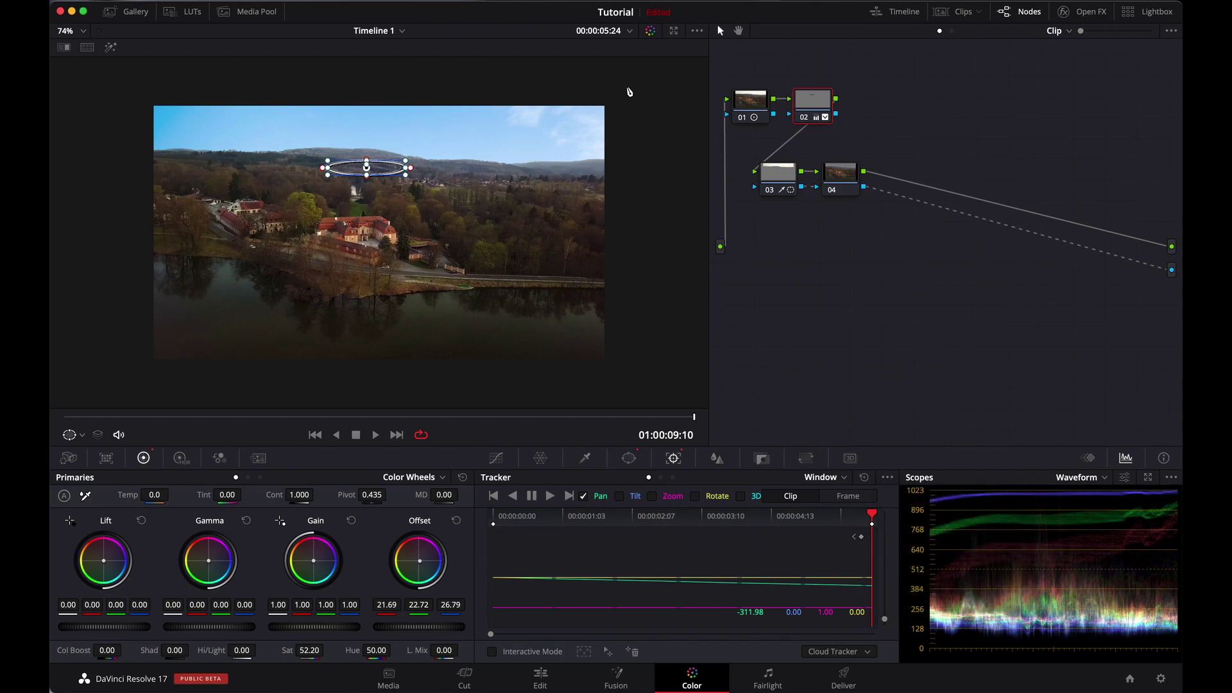
pyautogui.click(629, 457)
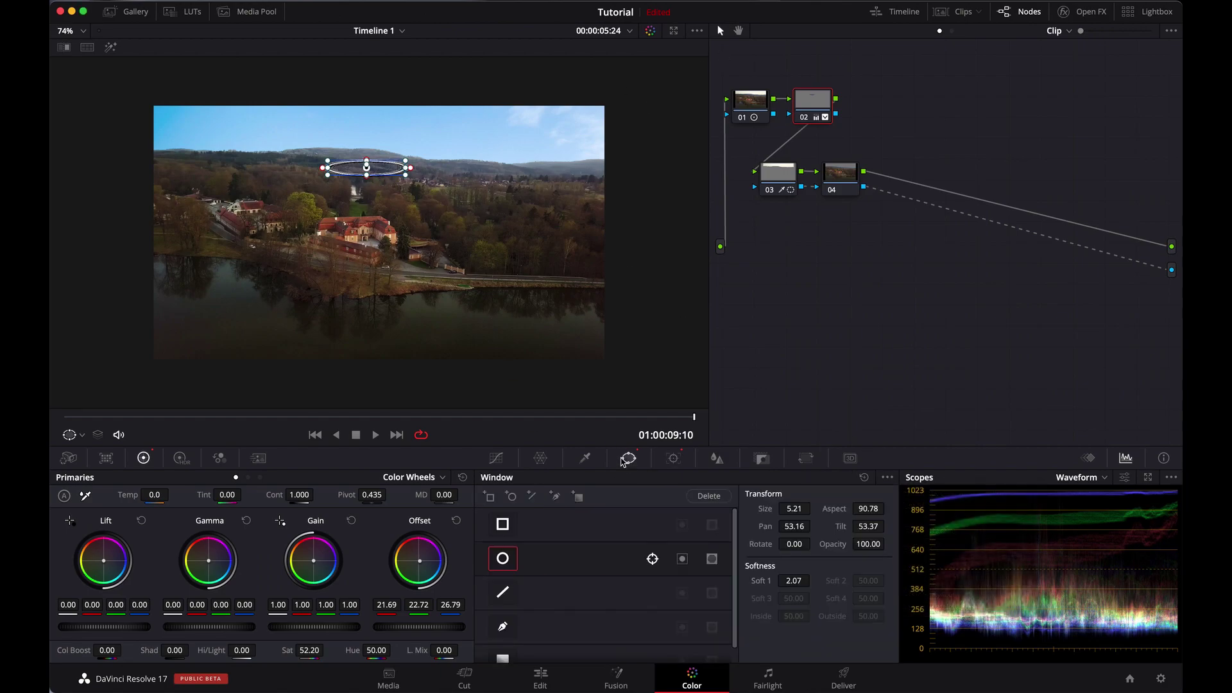
pyautogui.click(505, 559)
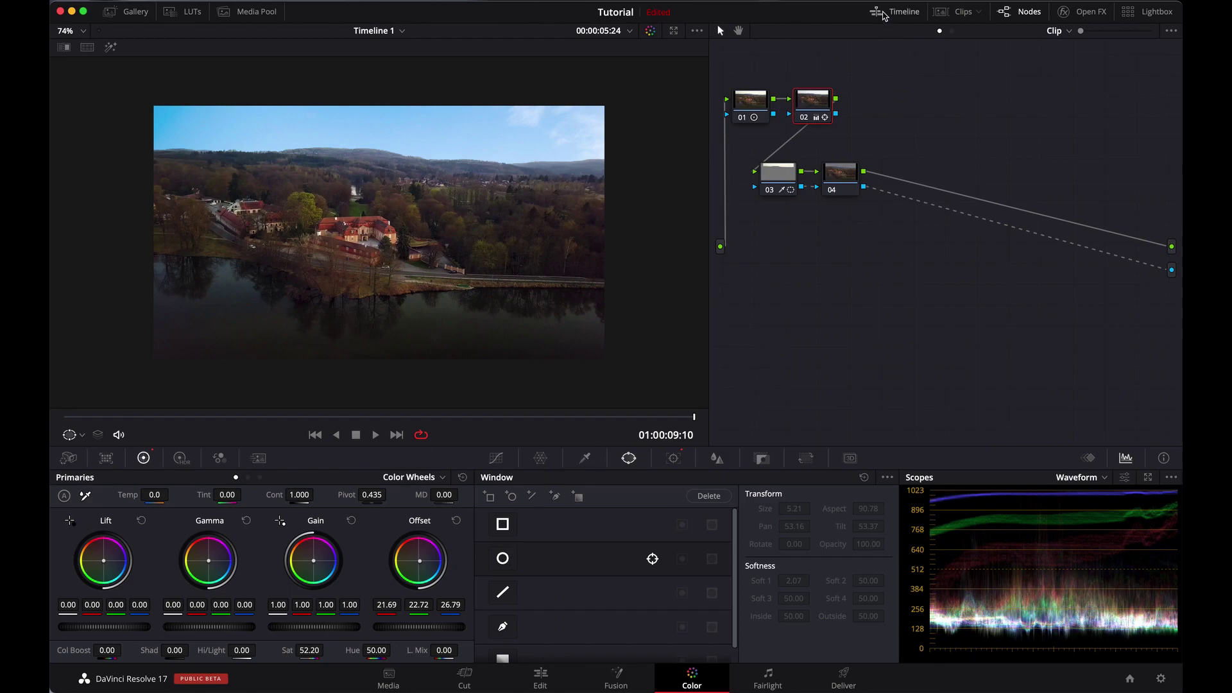
# Step: Select the sky JPEG clip, switch its tracker to Stabilizer and enable Classic Stabilizer with Strong at -100
pyautogui.click(942, 12)
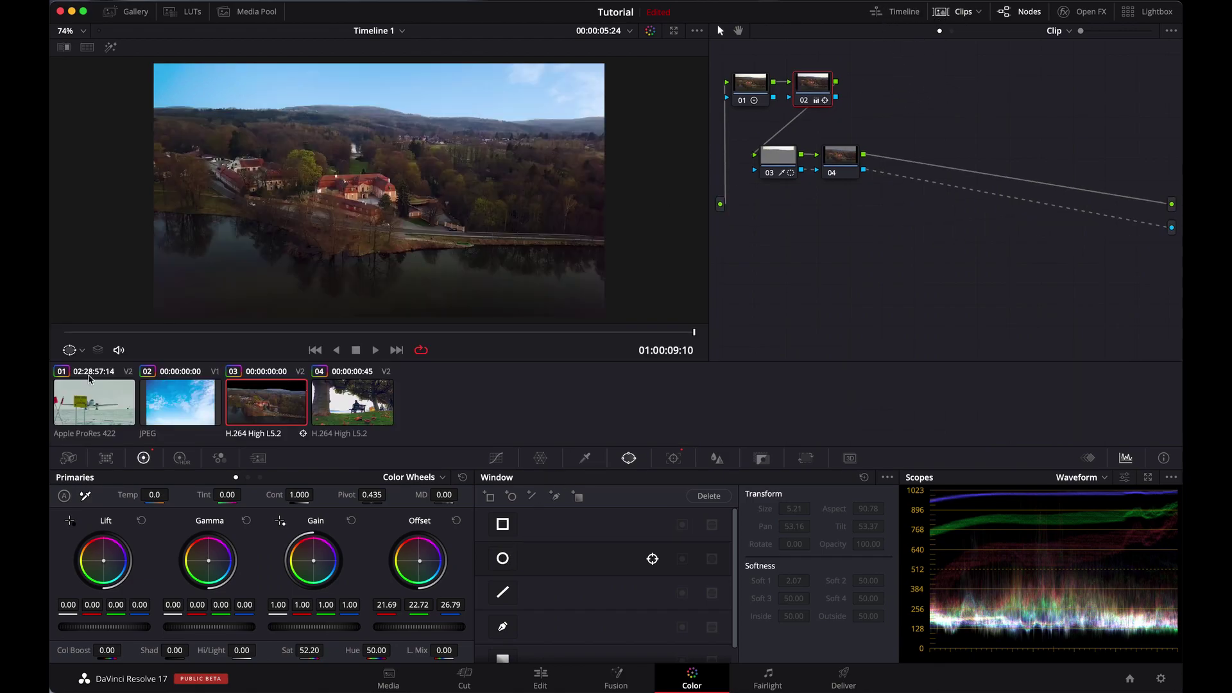
pyautogui.click(144, 406)
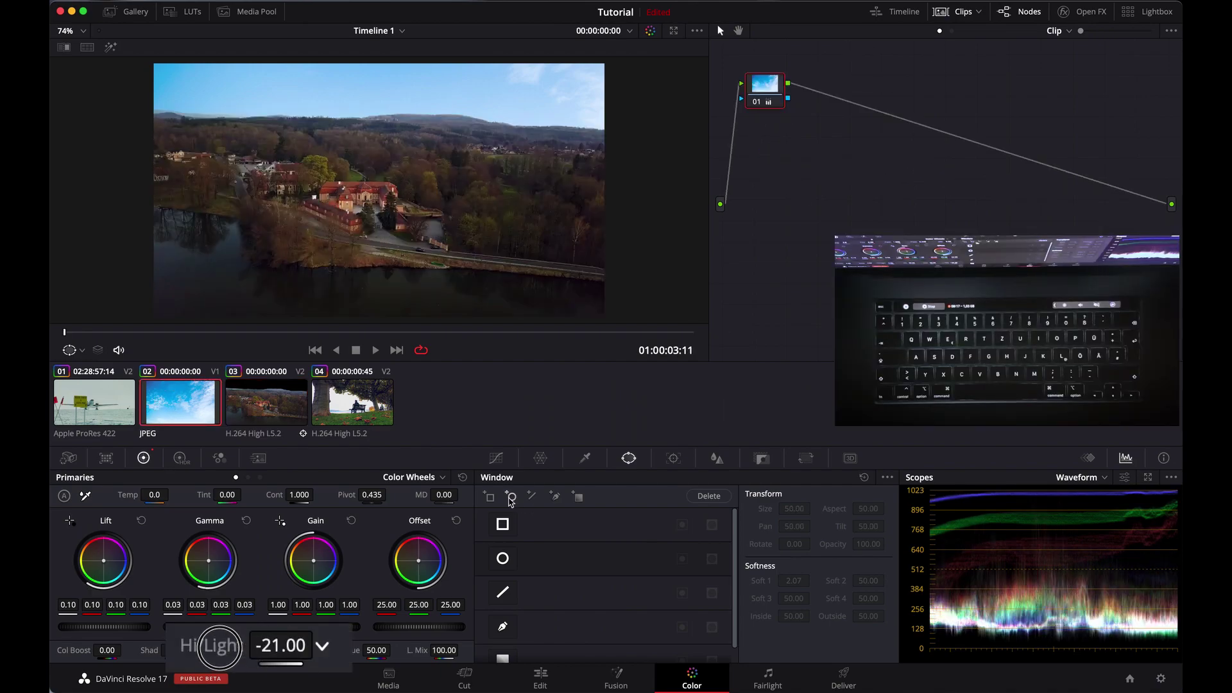
pyautogui.click(672, 459)
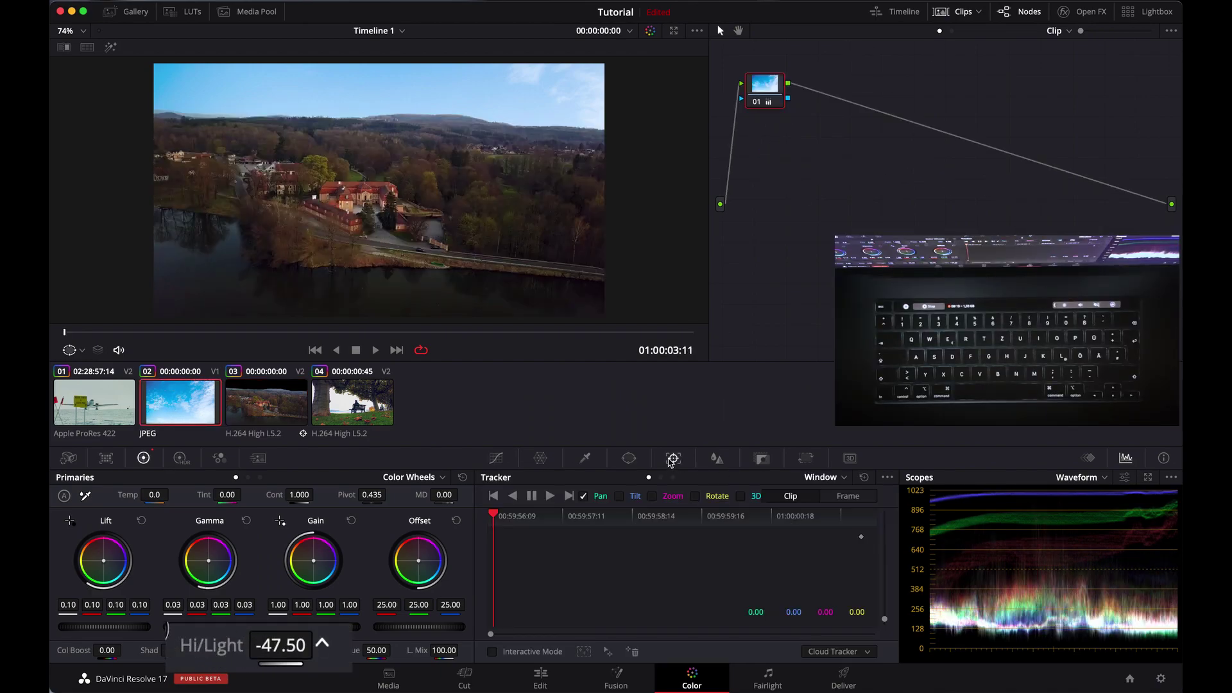
pyautogui.click(829, 480)
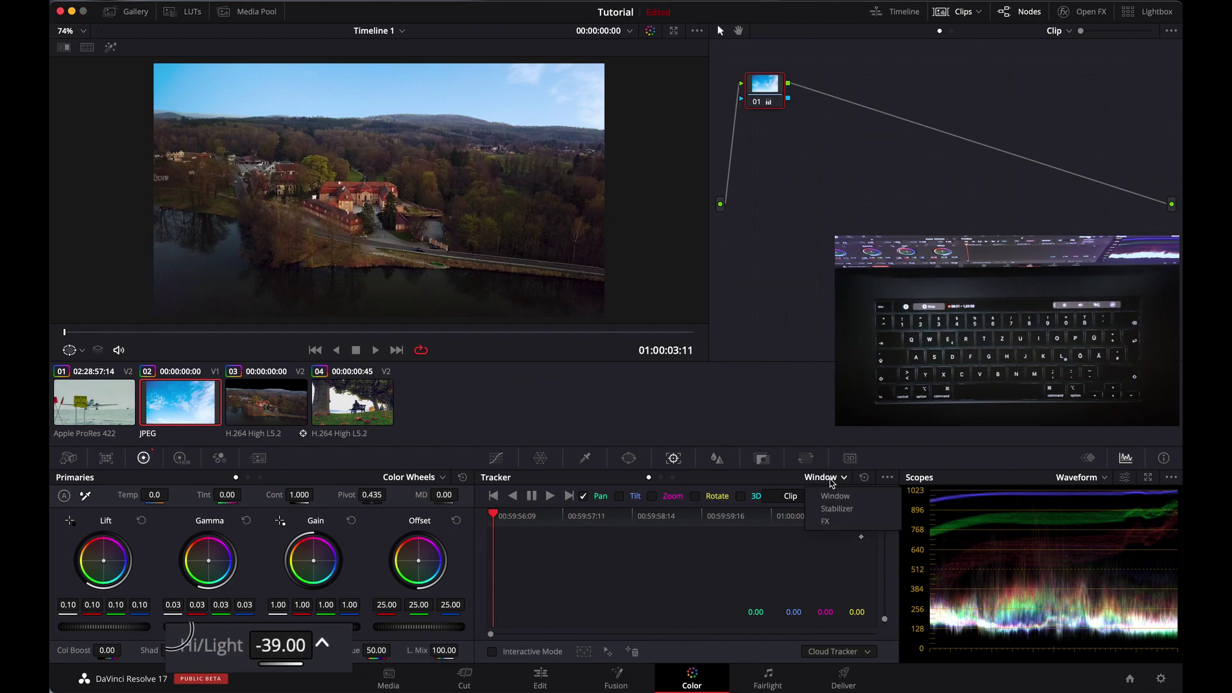
pyautogui.click(836, 508)
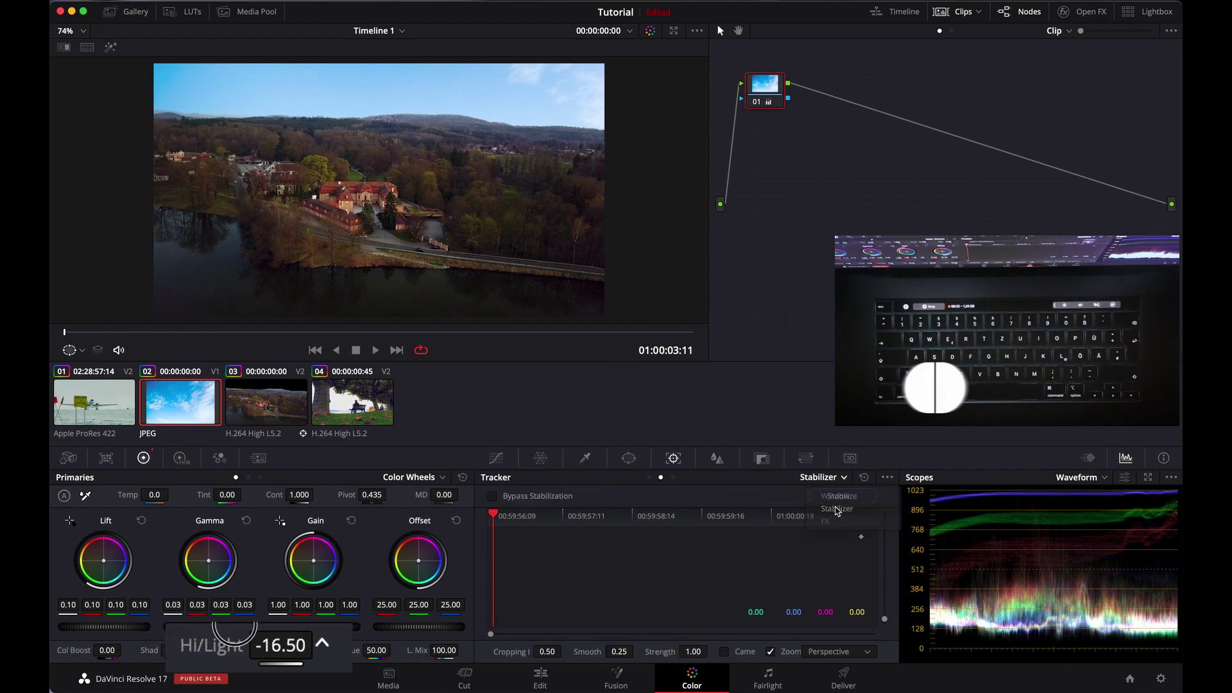
pyautogui.click(889, 478)
pyautogui.click(924, 594)
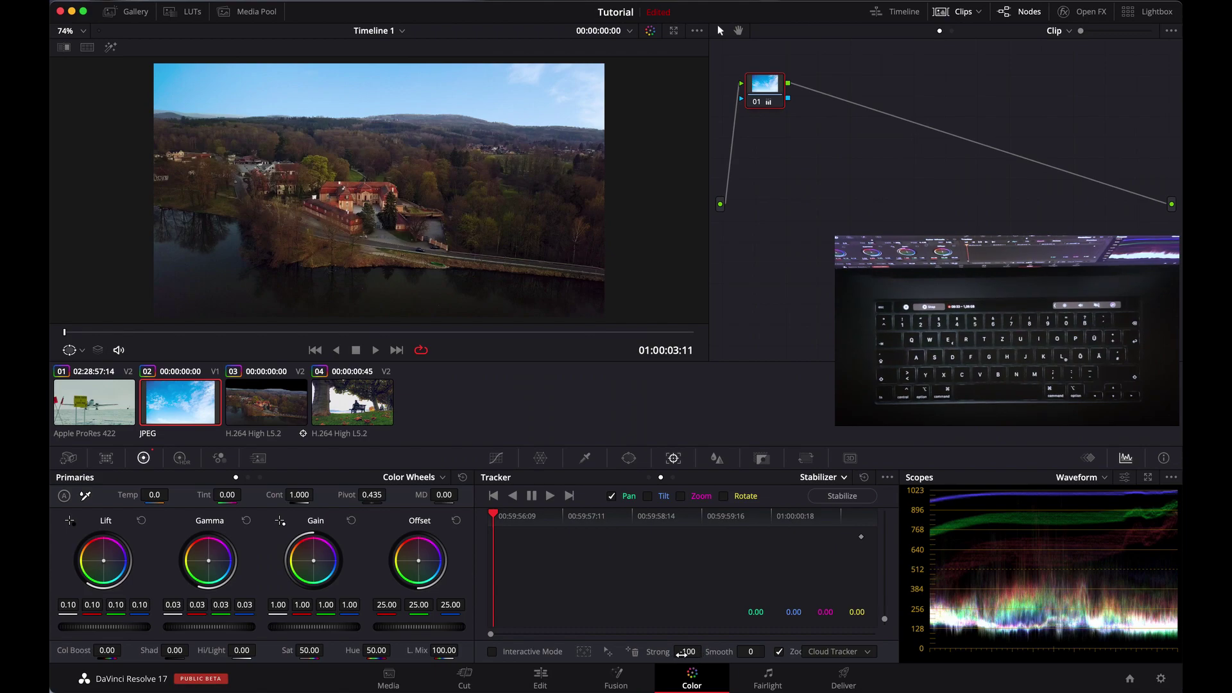
# Step: Paste the copied track data onto the sky clip and apply Stabilize
pyautogui.click(888, 477)
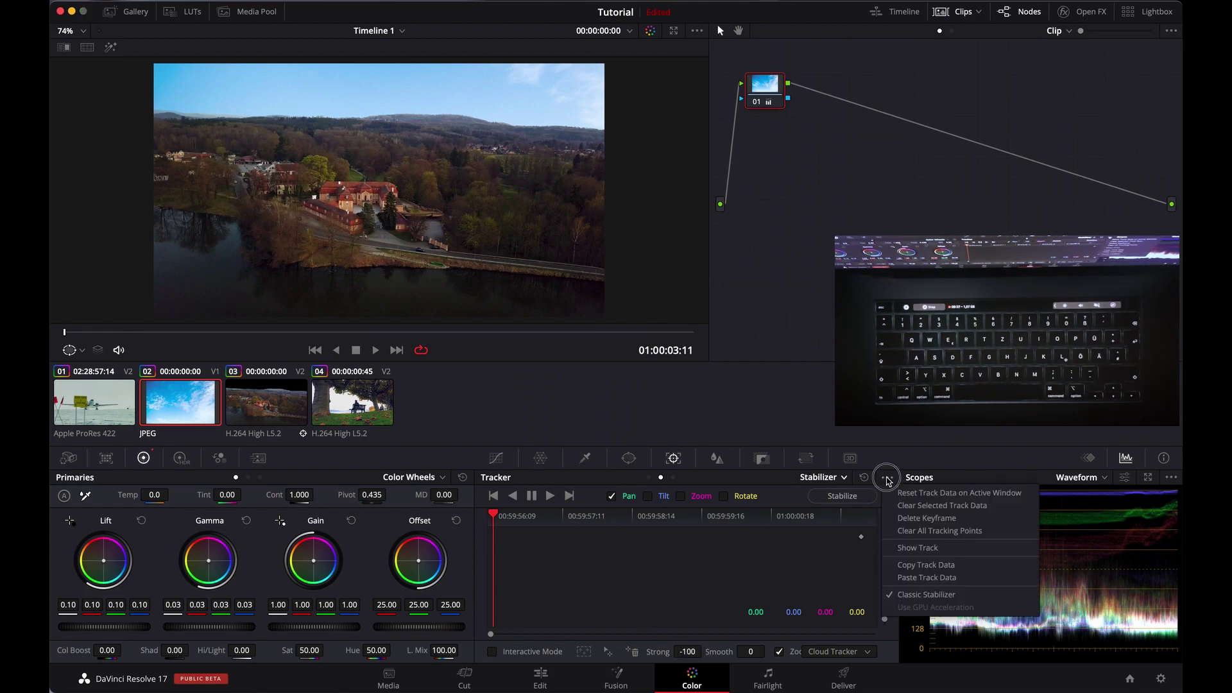
pyautogui.click(919, 577)
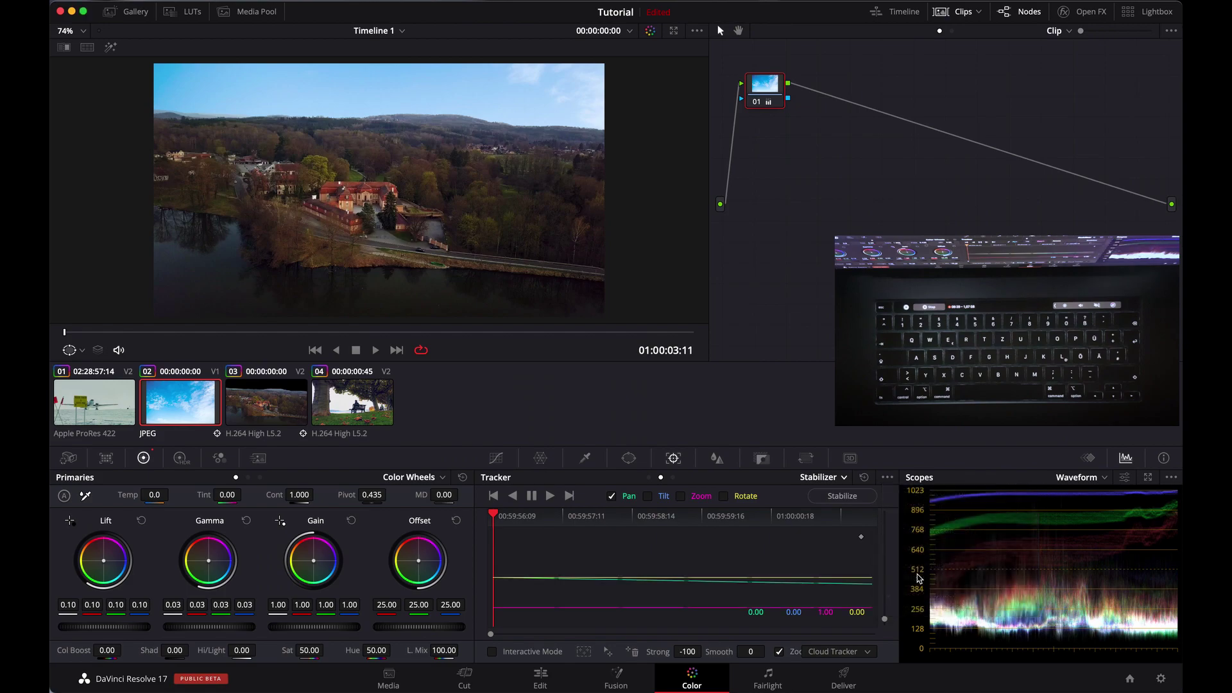
pyautogui.click(842, 497)
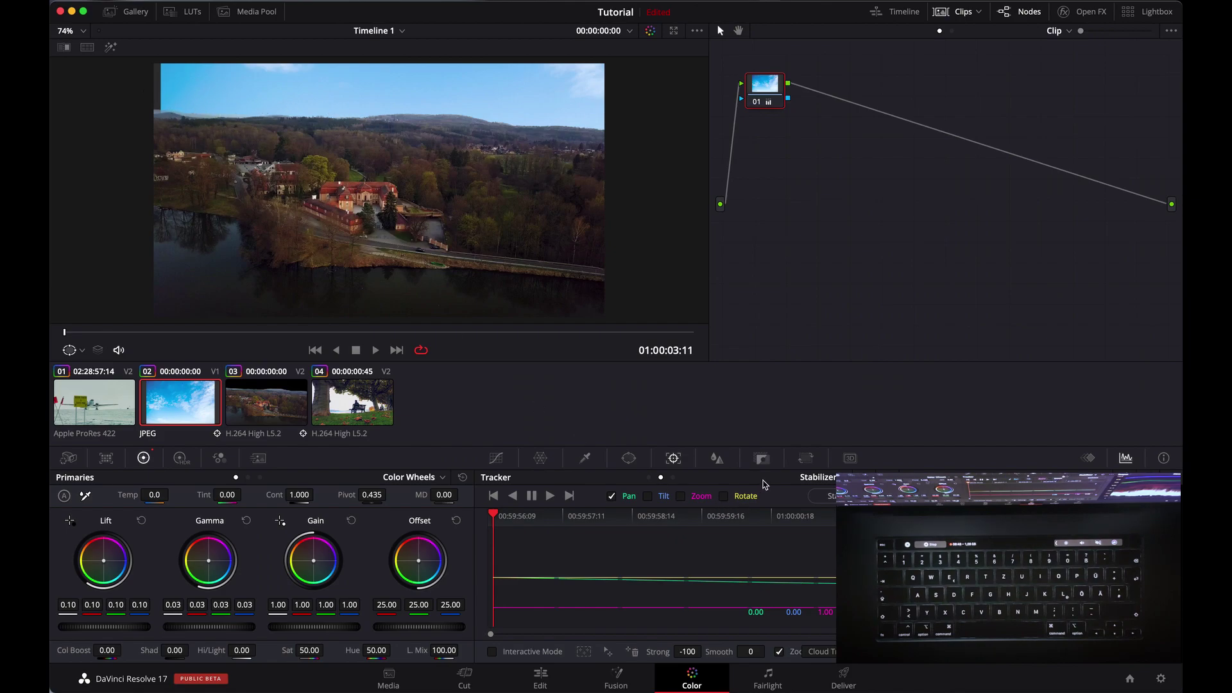
# Step: Set the sky clip's Input Sizing pan to 323 to cover the exposed edge, and play back the composite
pyautogui.click(806, 458)
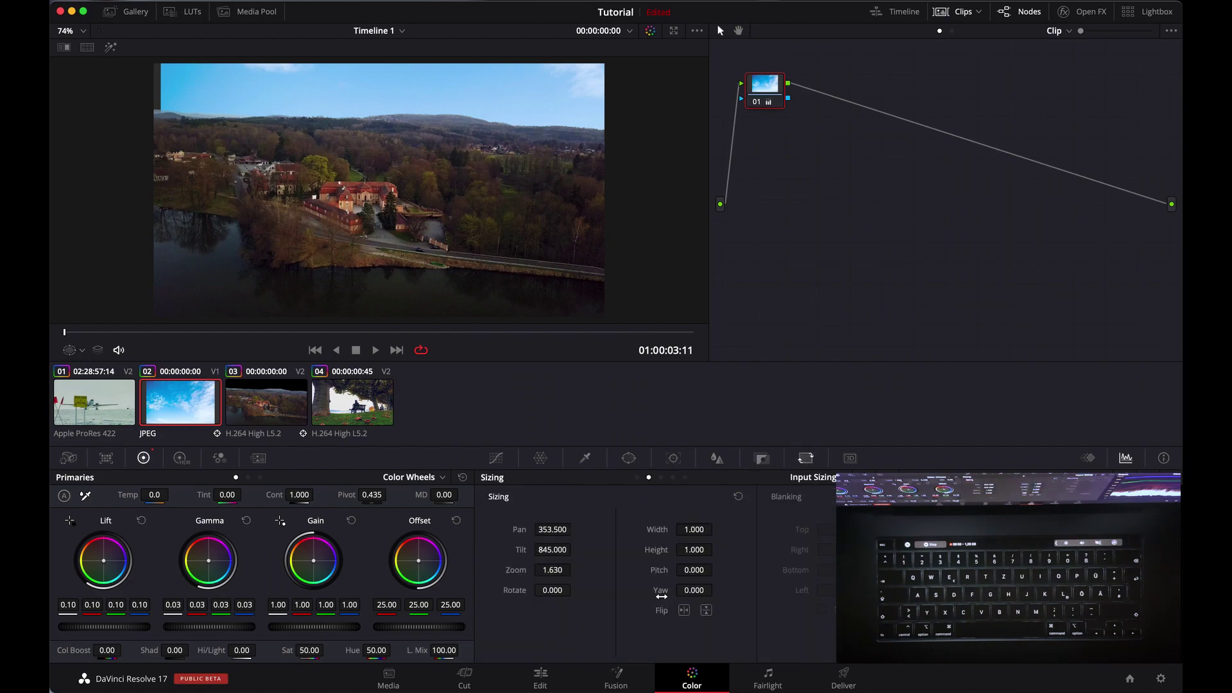
pyautogui.moveTo(550, 530)
pyautogui.mouseDown()
pyautogui.moveTo(510, 528)
pyautogui.moveTo(548, 530)
pyautogui.mouseUp()
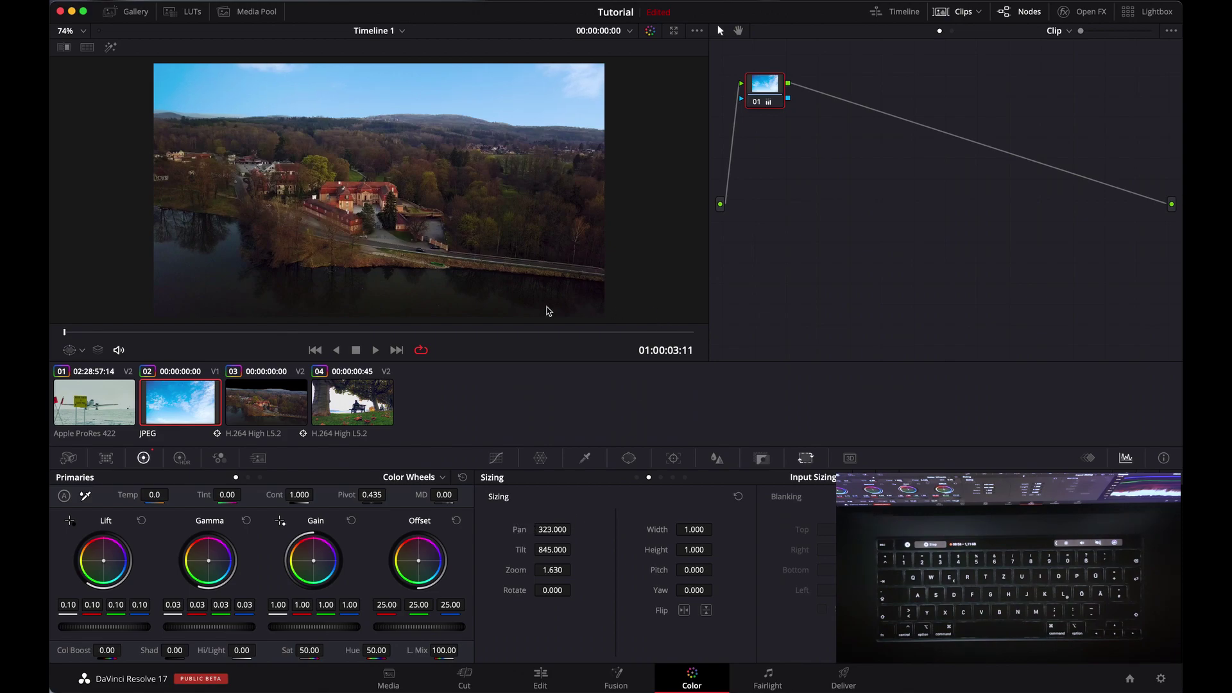
pyautogui.click(370, 353)
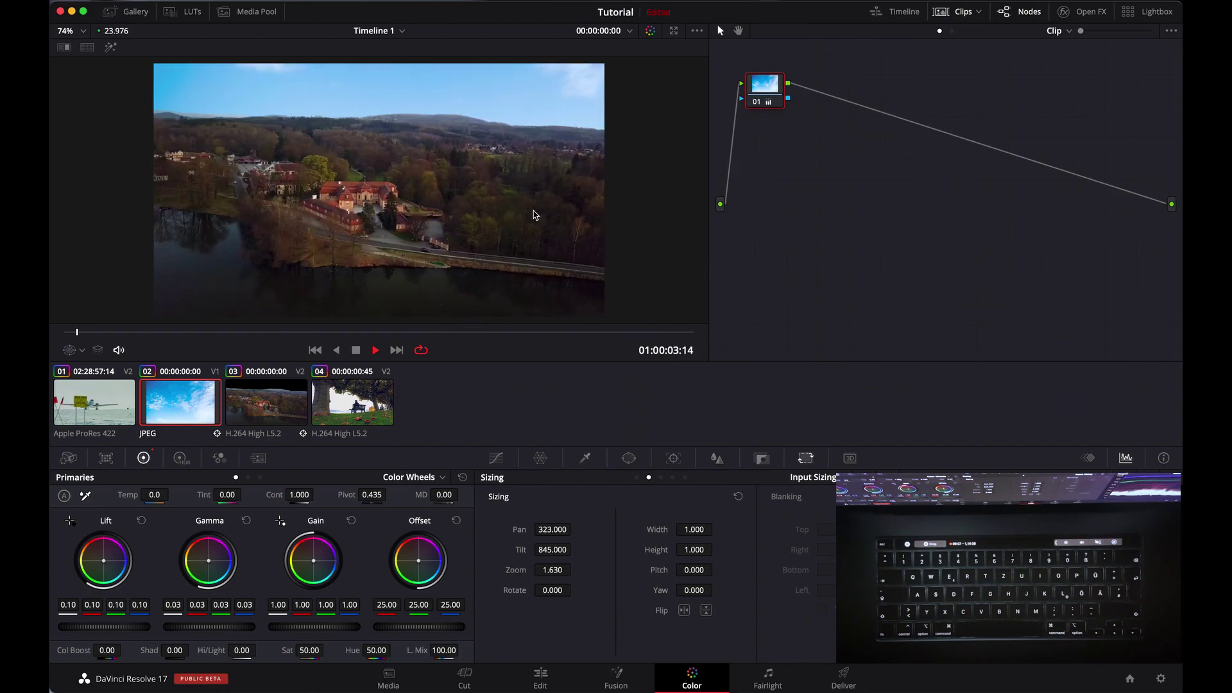
# Step: Stop playback, select the South Pole ProRes clip, hide the clip thumbnails and switch to the Media page
pyautogui.press('space')
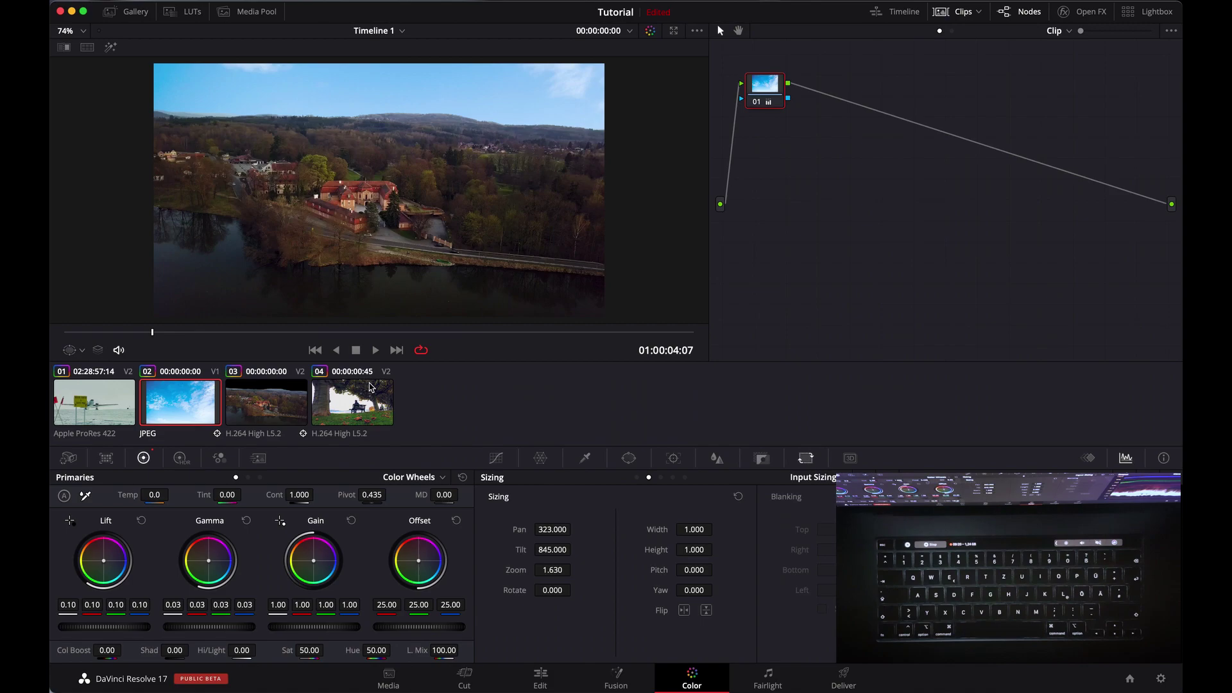
pyautogui.click(118, 404)
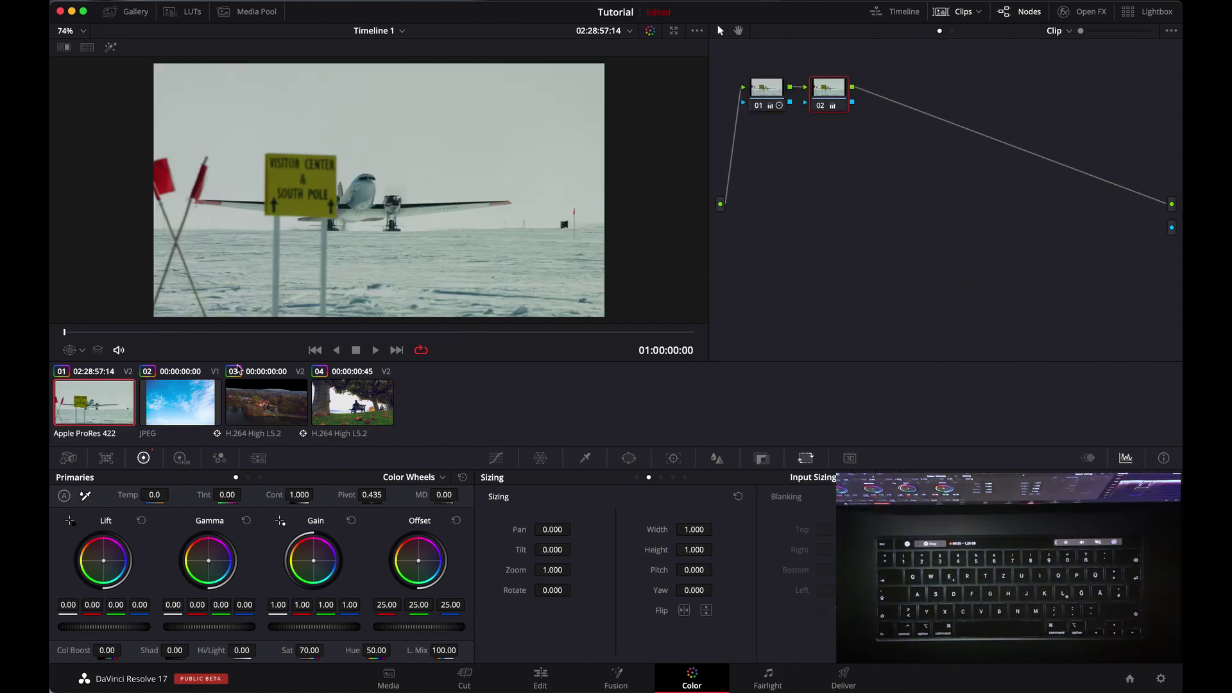
pyautogui.click(950, 14)
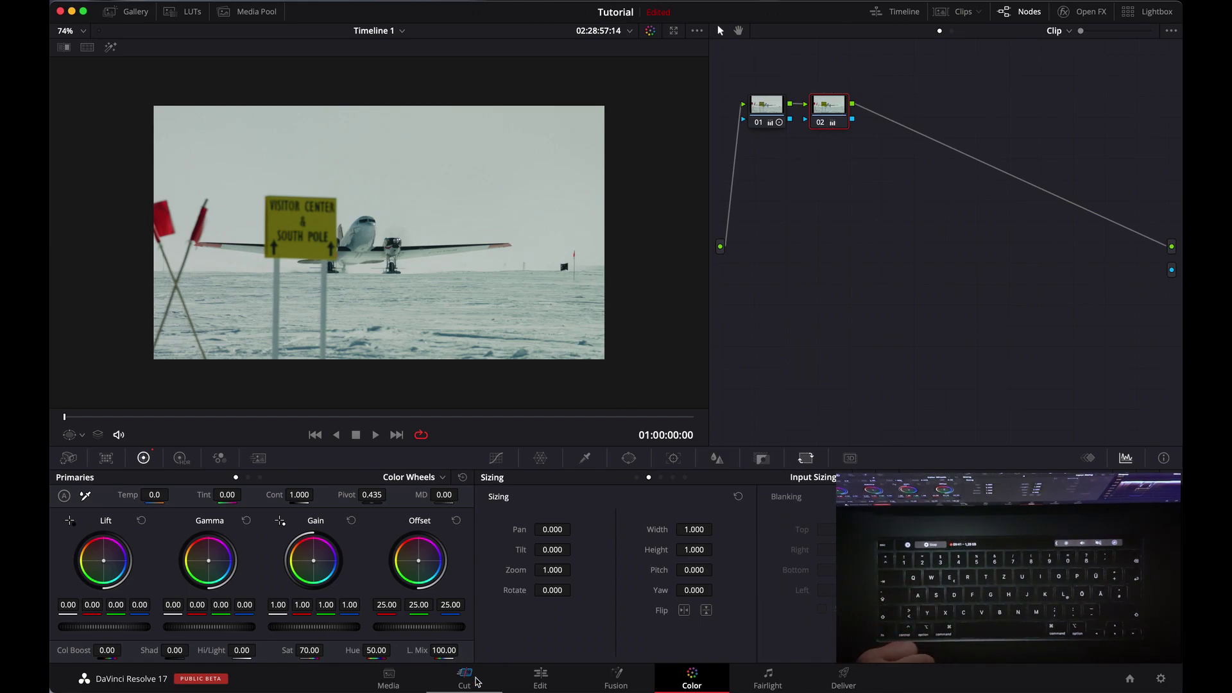
pyautogui.click(389, 677)
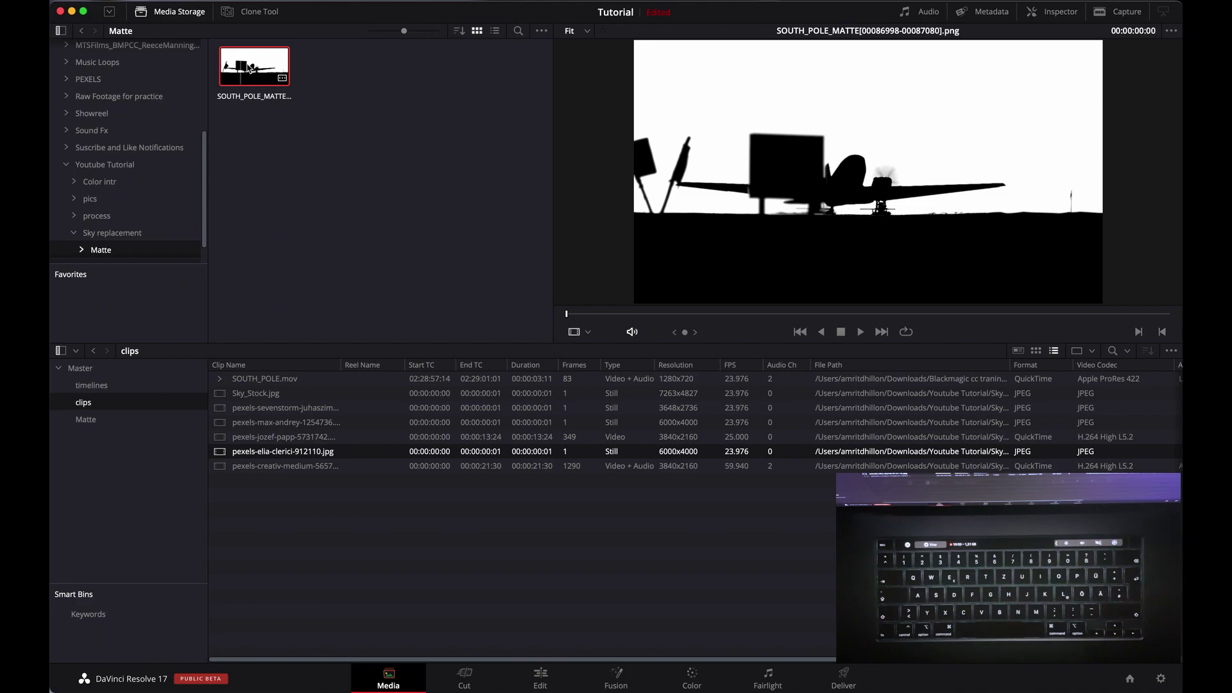
# Step: Show the South Pole matte sequence as individual frames in the media storage, and switch it back to a single clip
pyautogui.click(542, 31)
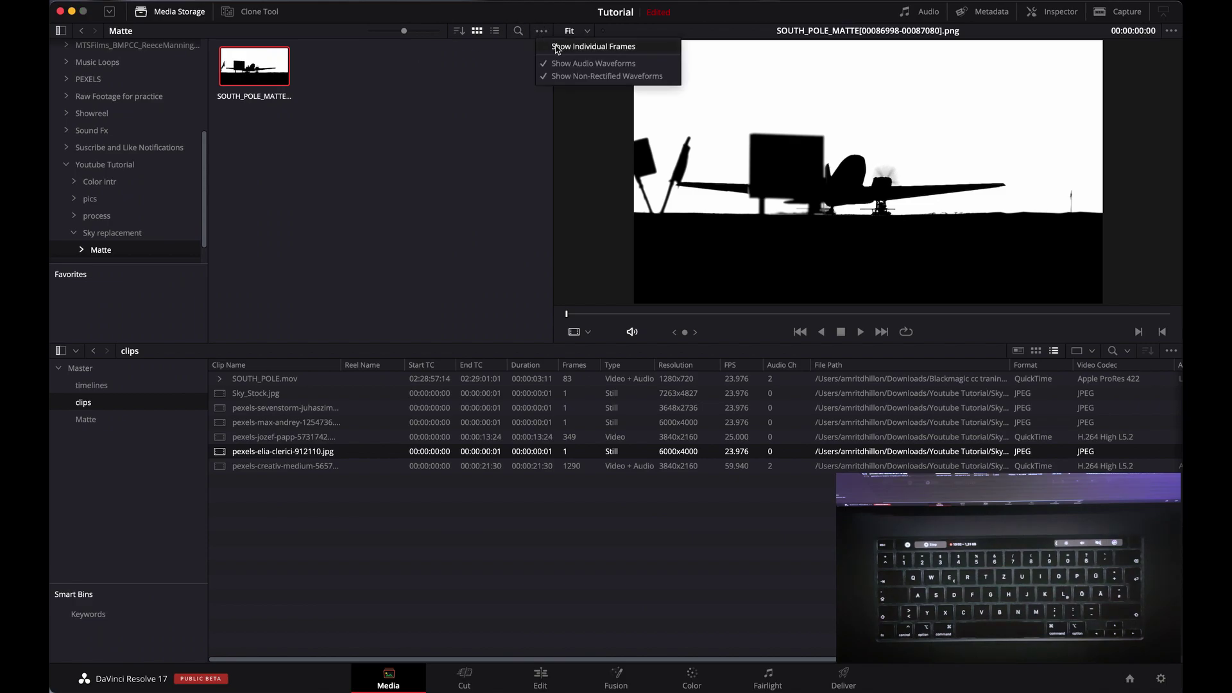
pyautogui.click(559, 46)
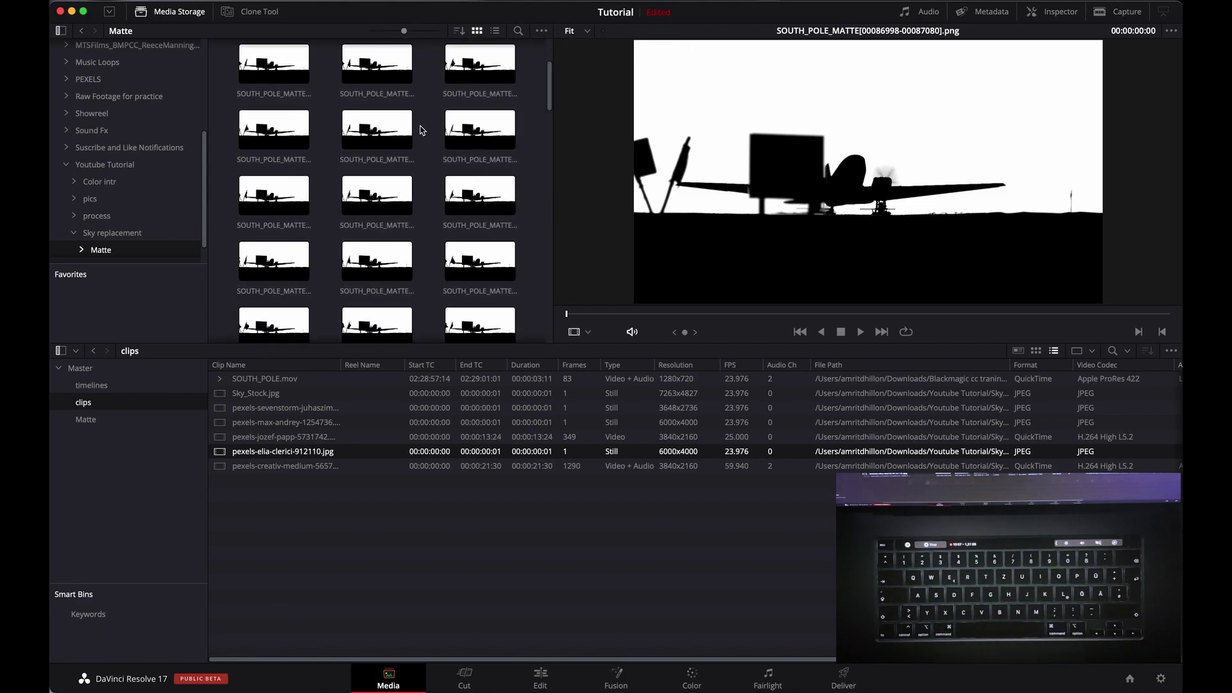
pyautogui.click(548, 30)
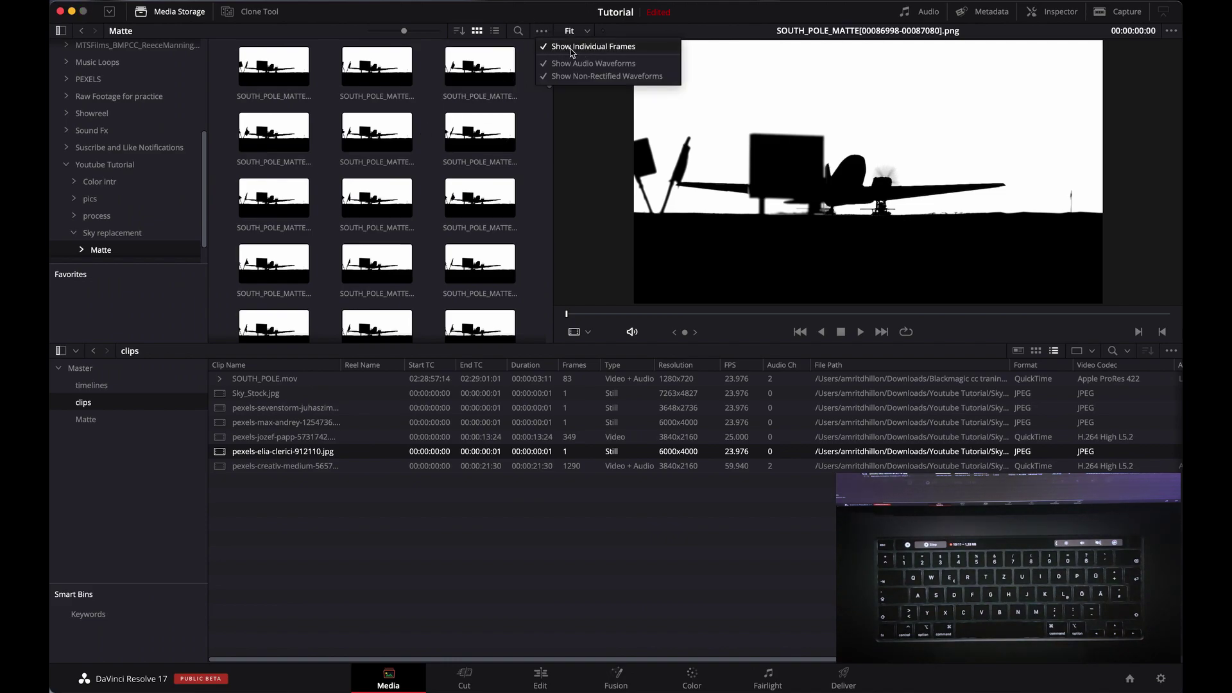
pyautogui.click(570, 46)
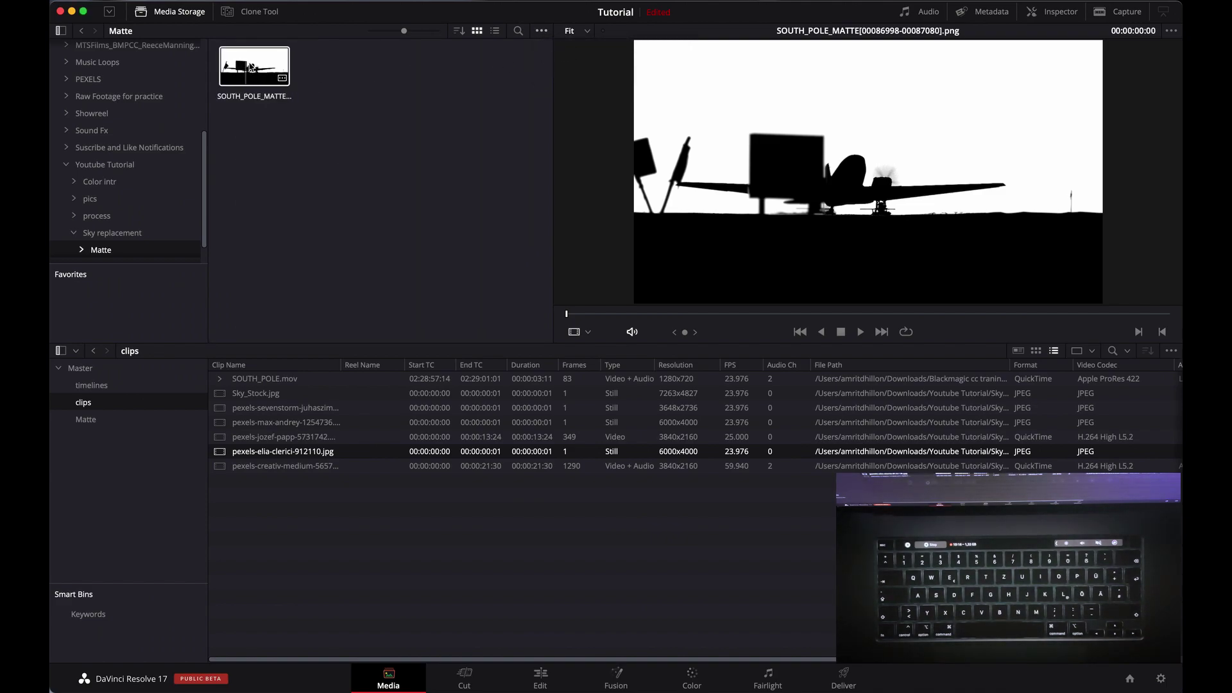
# Step: Import the SOUTH_POLE_MATTE sequence into the Matte bin and add it to the South Pole clip's node graph as an external matte
pyautogui.moveTo(242, 64); pyautogui.dragTo(103, 425)
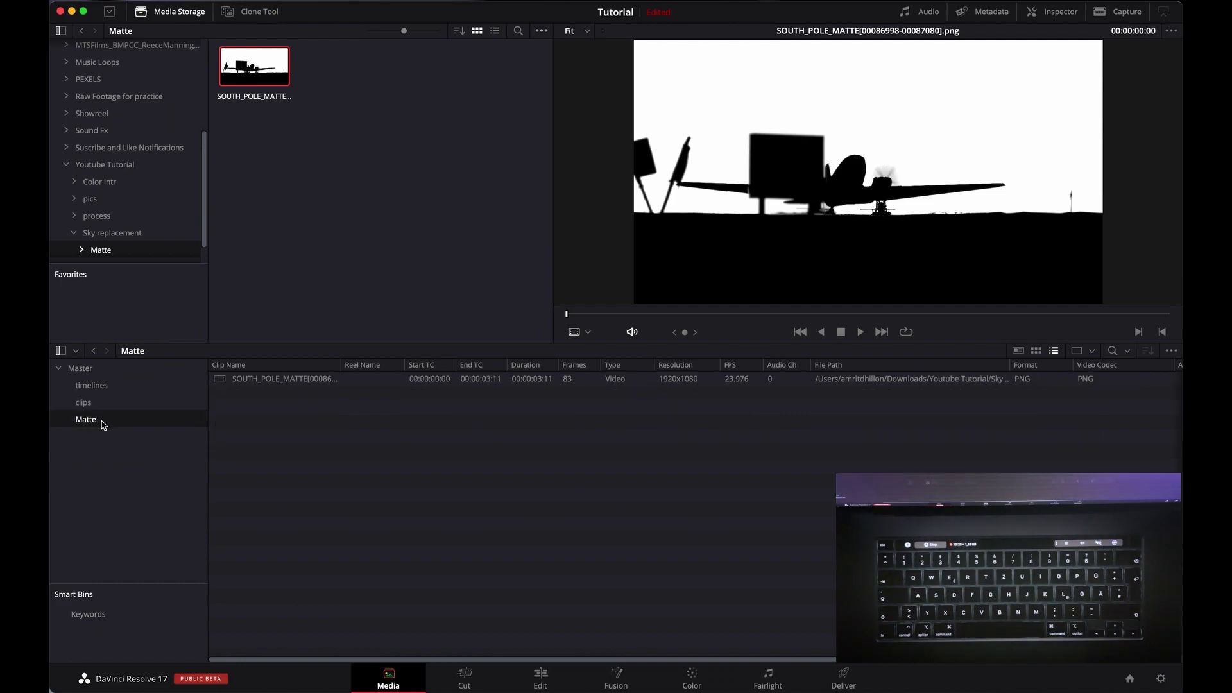
pyautogui.click(692, 675)
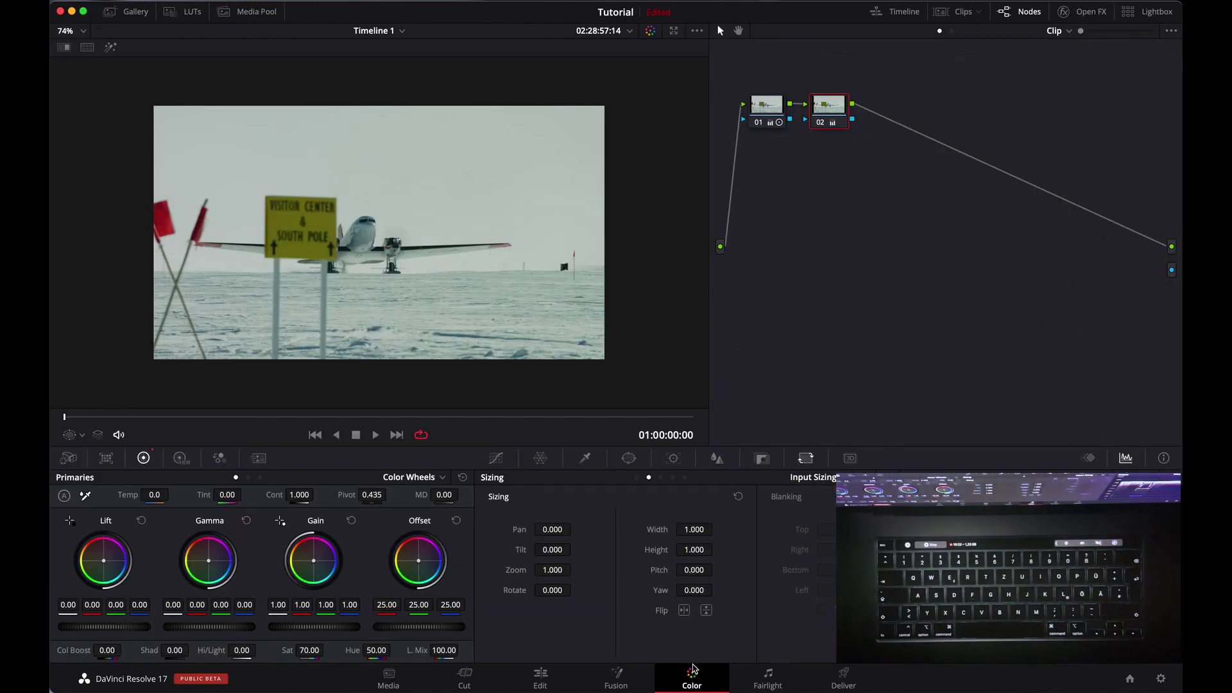
pyautogui.click(252, 11)
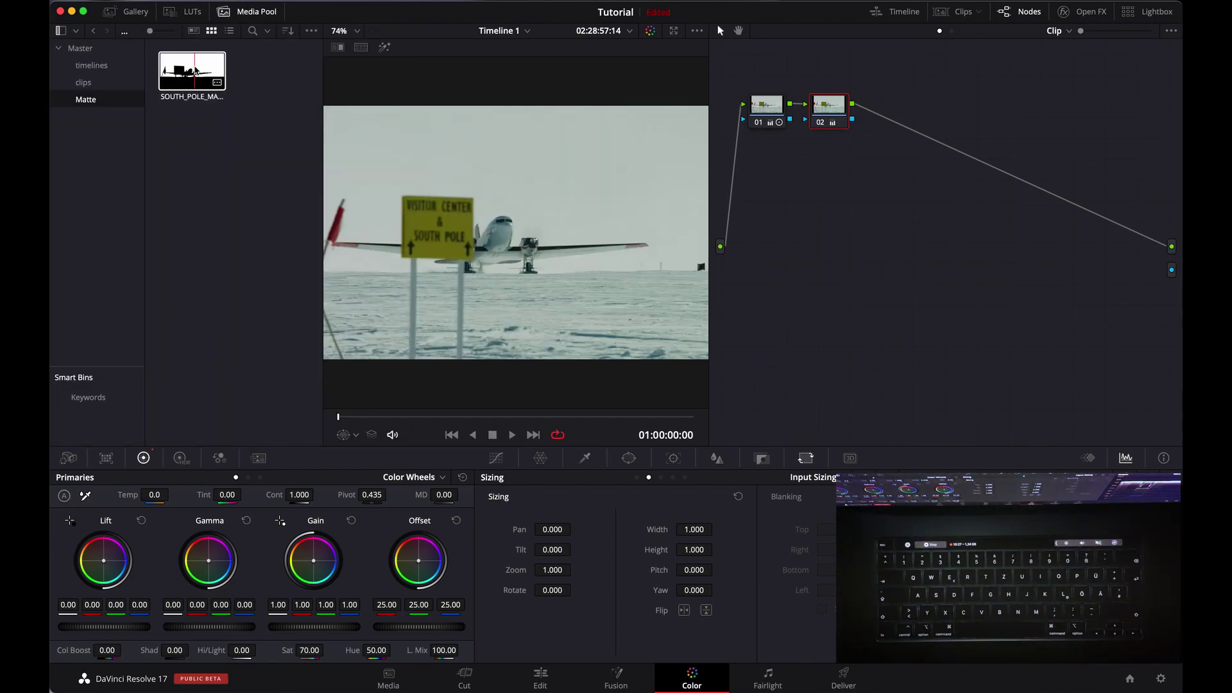
pyautogui.moveTo(189, 71); pyautogui.dragTo(834, 258)
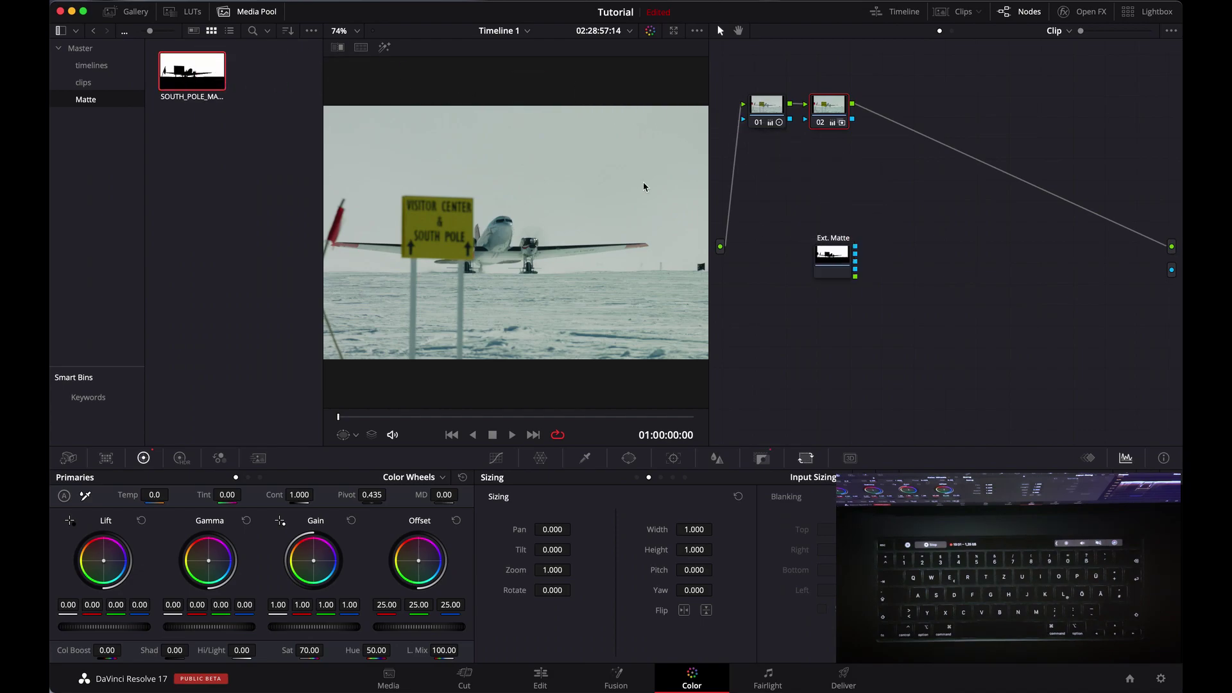
pyautogui.click(221, 9)
pyautogui.moveTo(832, 262); pyautogui.dragTo(786, 254)
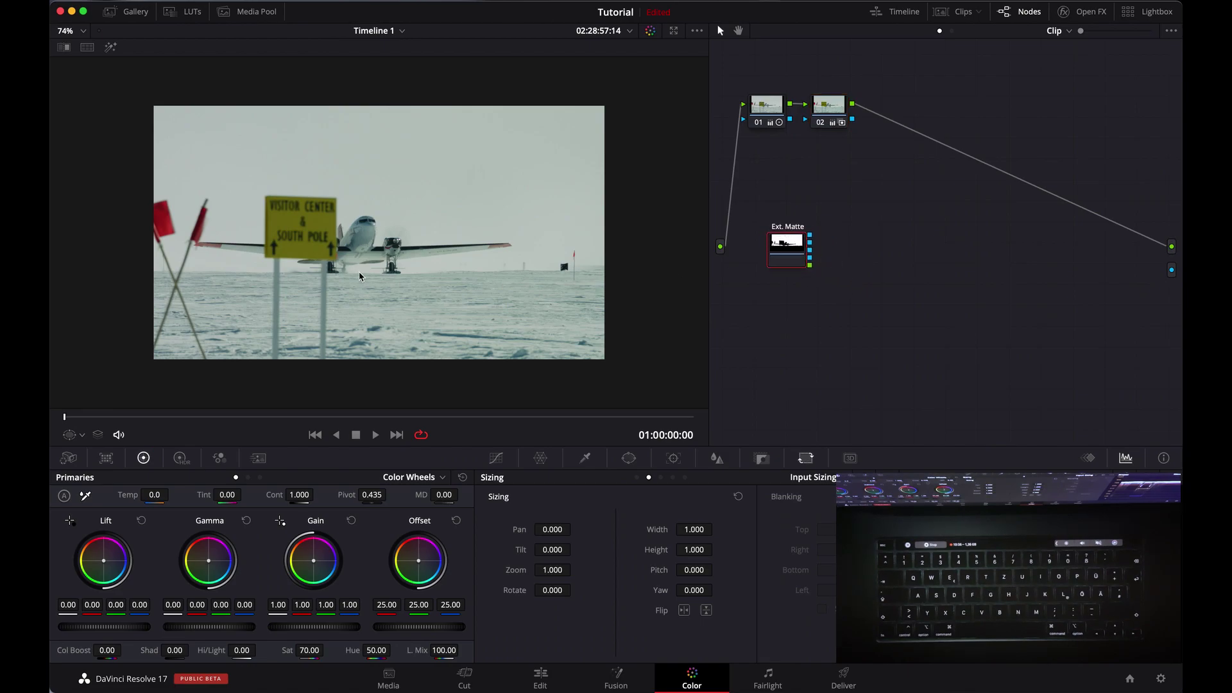
# Step: Add serial node 03 after node 02, feed the external matte into its key input, and check the selection with Highlight
pyautogui.click(829, 114)
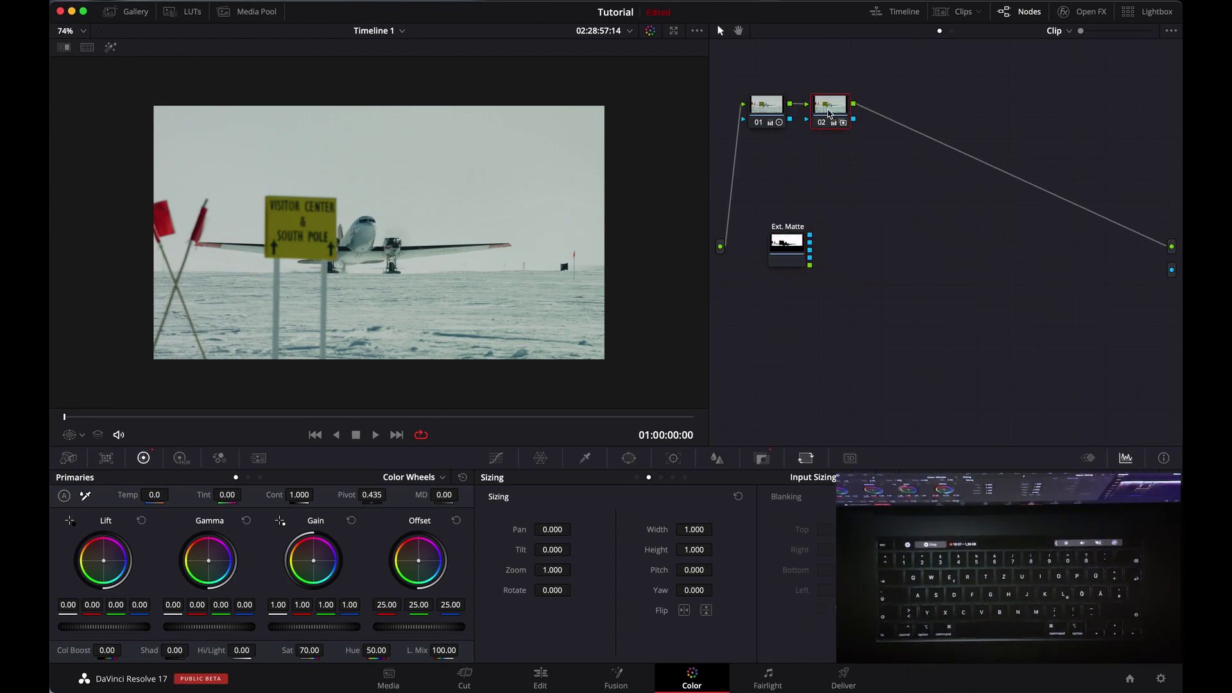
pyautogui.hotkey('alt', 's')
pyautogui.moveTo(894, 108); pyautogui.dragTo(886, 167)
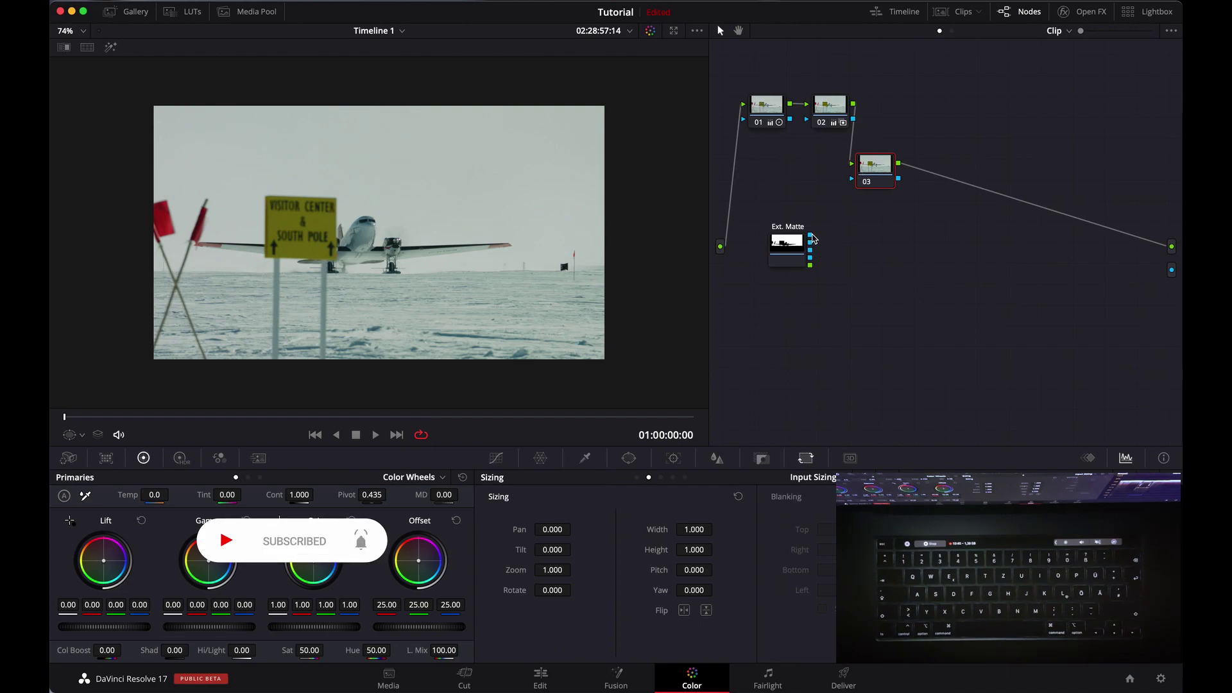
pyautogui.moveTo(811, 237); pyautogui.dragTo(852, 177)
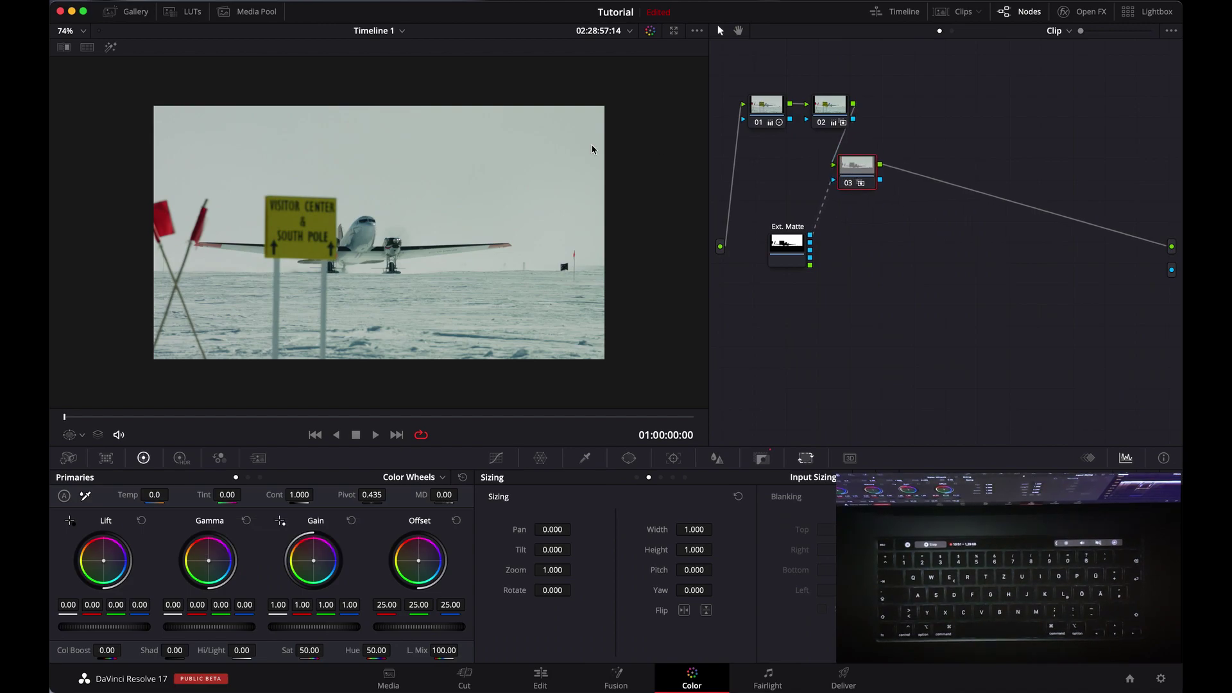
pyautogui.click(109, 48)
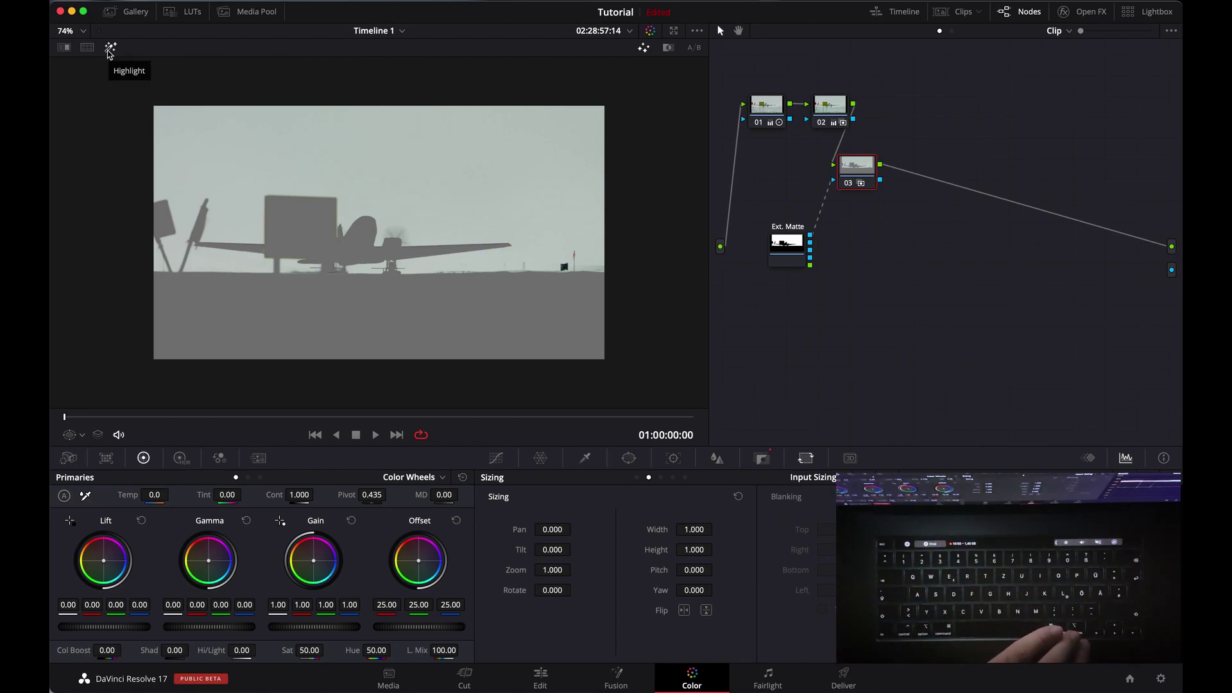
pyautogui.click(109, 50)
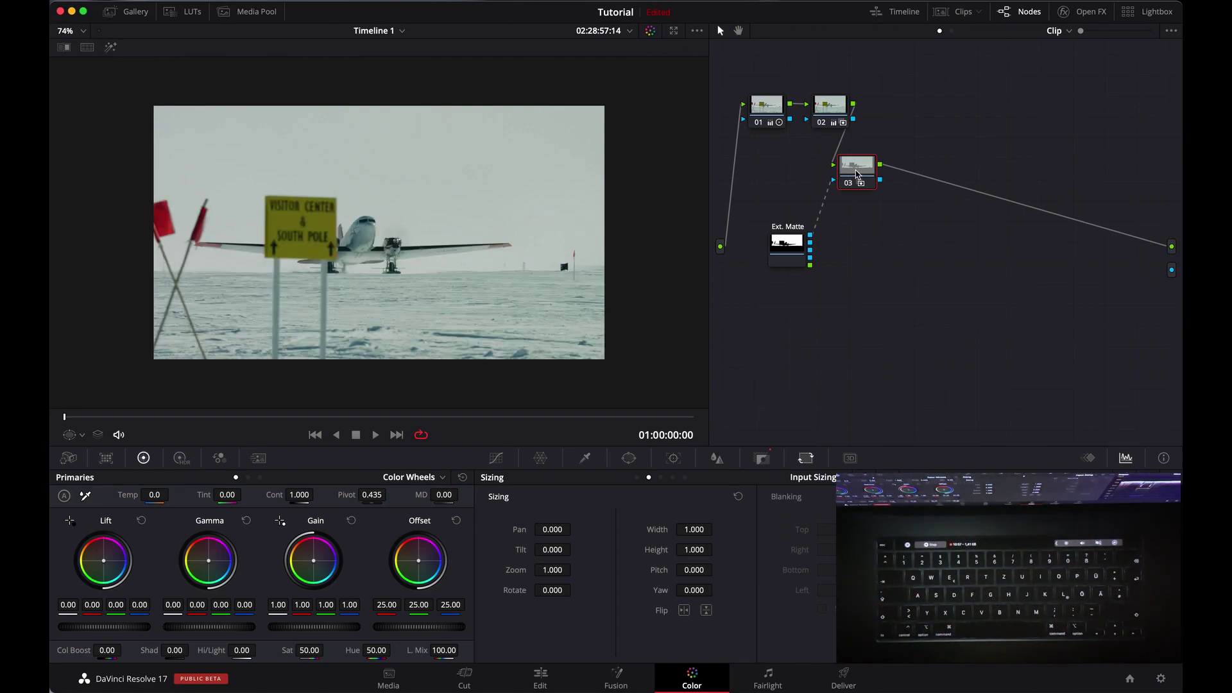
# Step: Invert node 03's key input, connect its key output to the alpha output, and play back the cutout
pyautogui.click(763, 460)
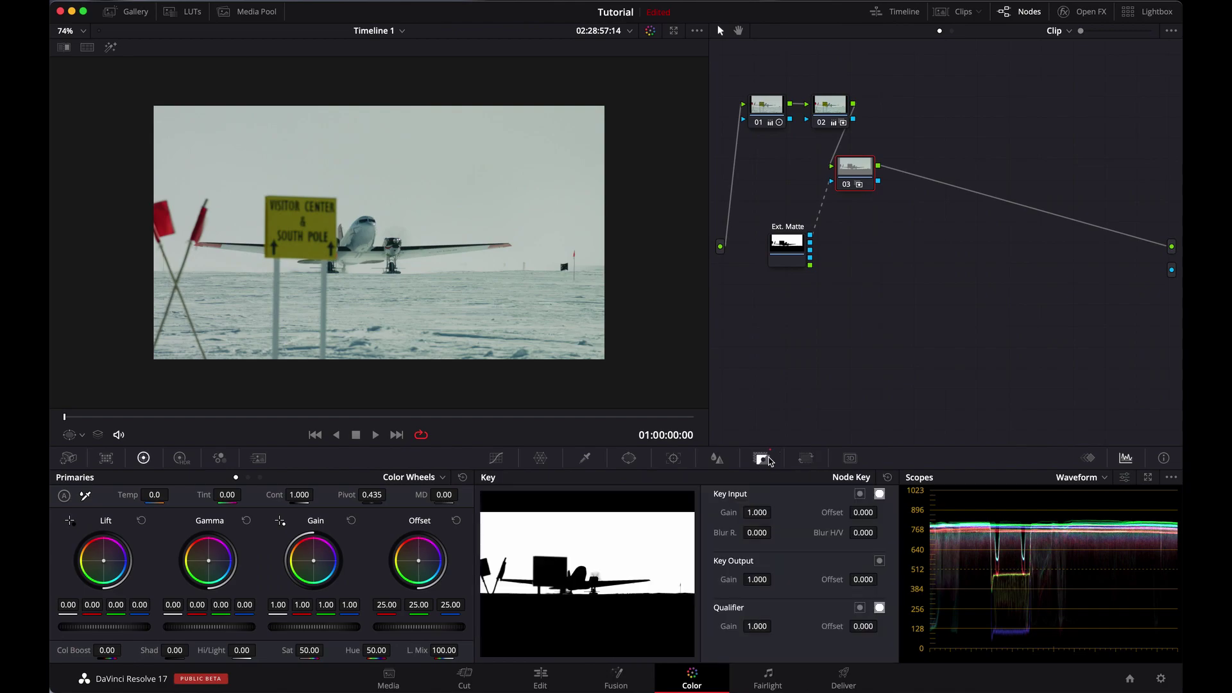
pyautogui.click(860, 493)
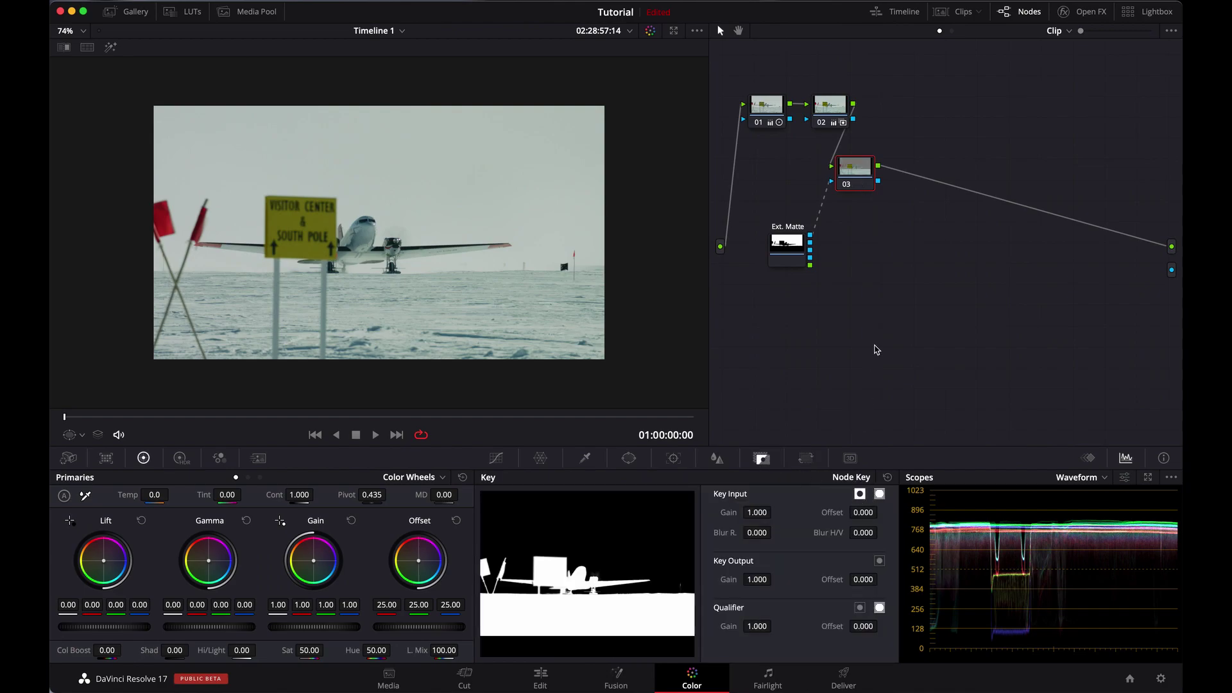
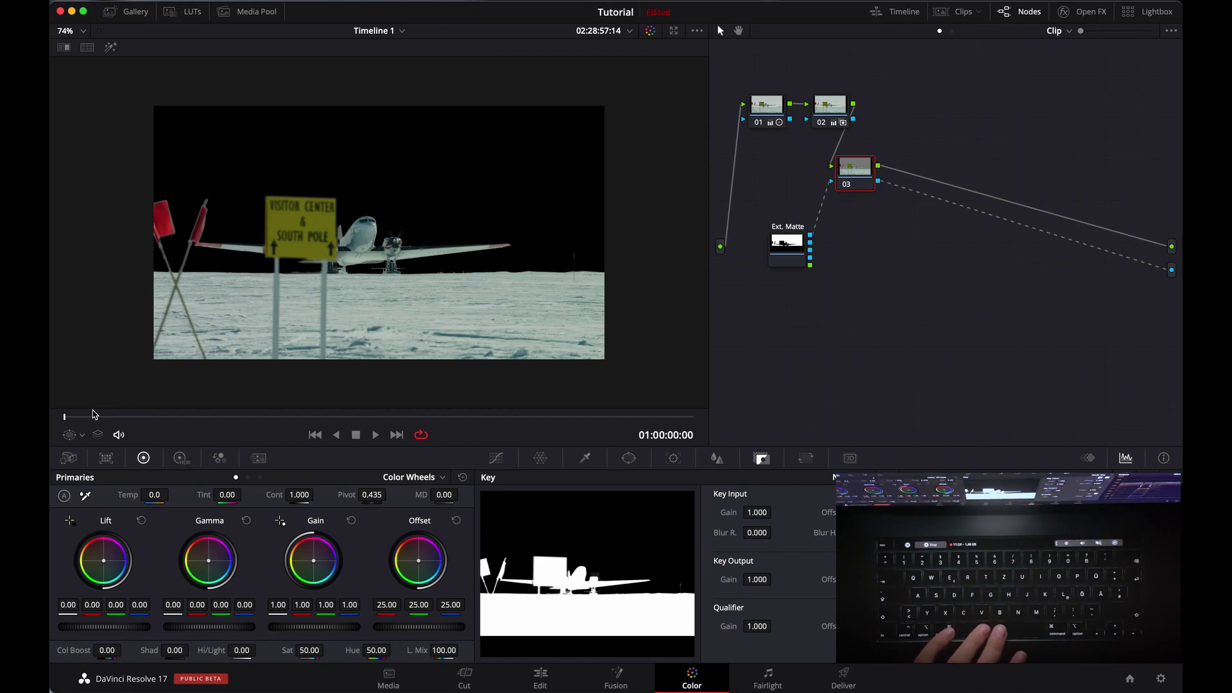
pyautogui.press('space')
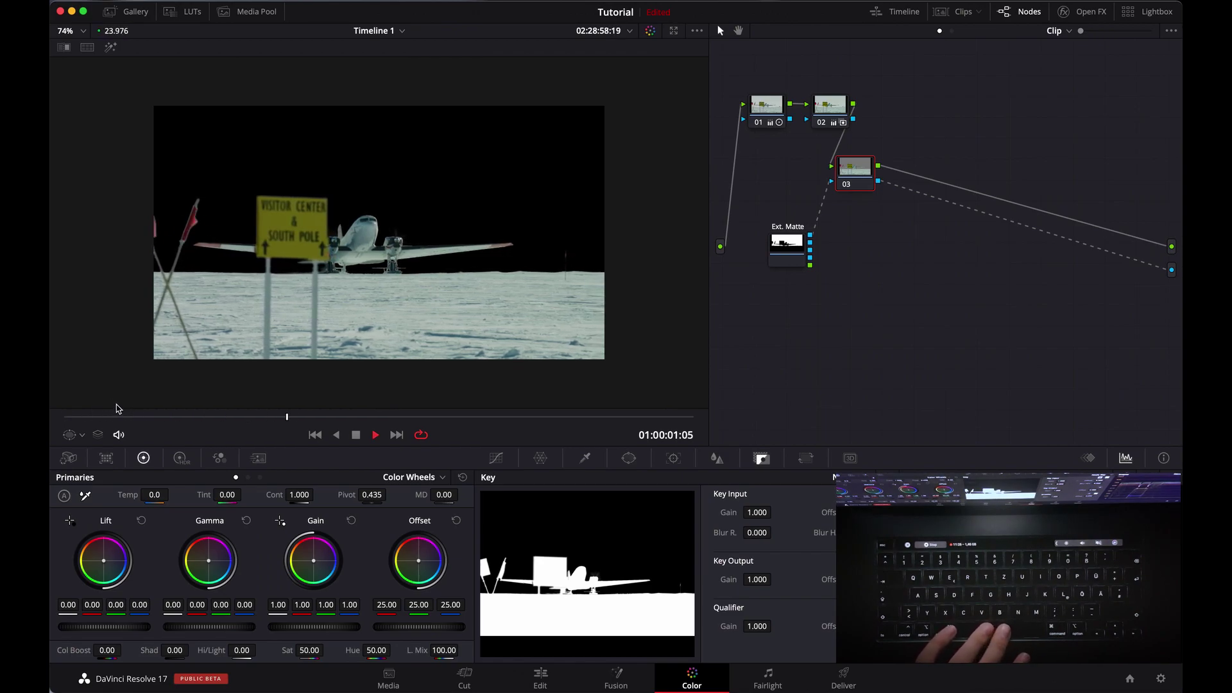
pyautogui.press('space')
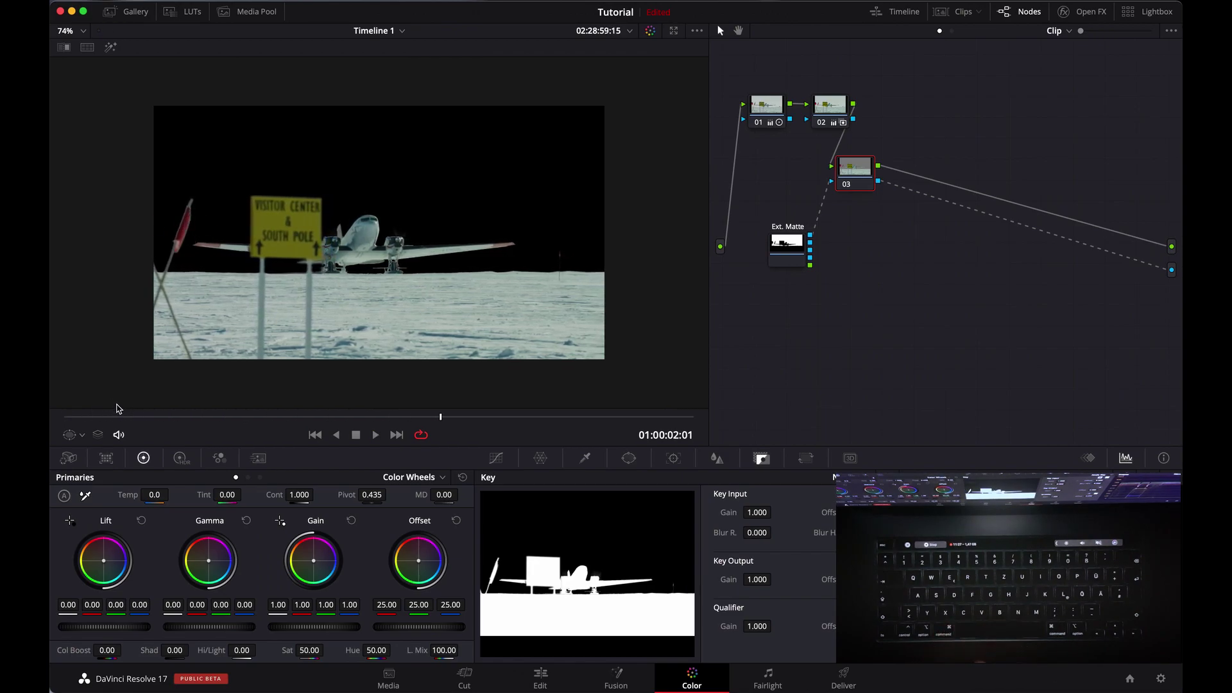
# Step: Place Sky_Stock.jpg on Video 1 beneath SOUTH_POLE.mov and trim it to the same length
pyautogui.click(540, 679)
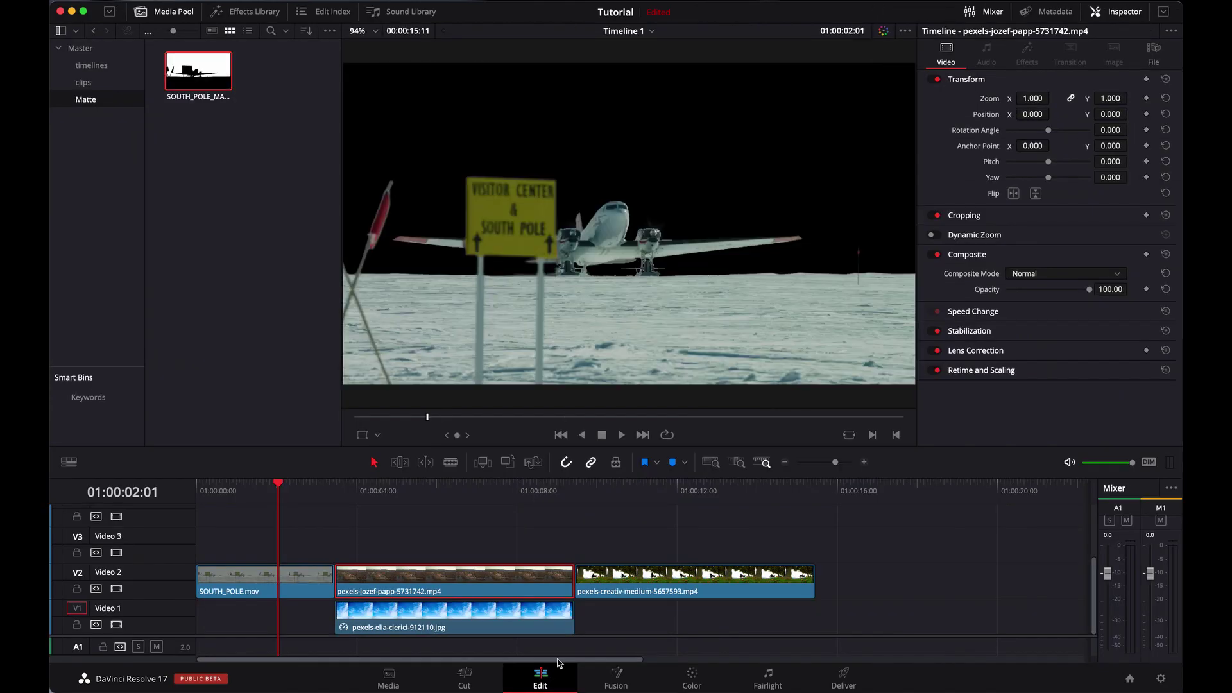
pyautogui.click(94, 80)
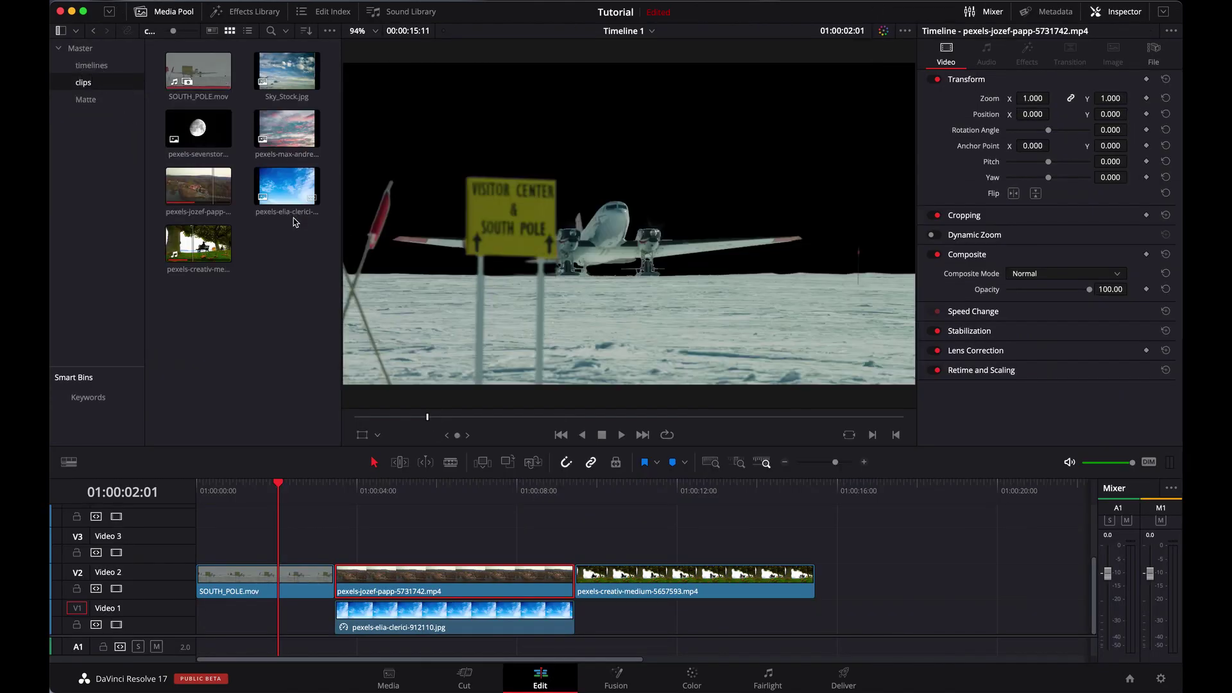
pyautogui.moveTo(286, 72); pyautogui.dragTo(215, 552)
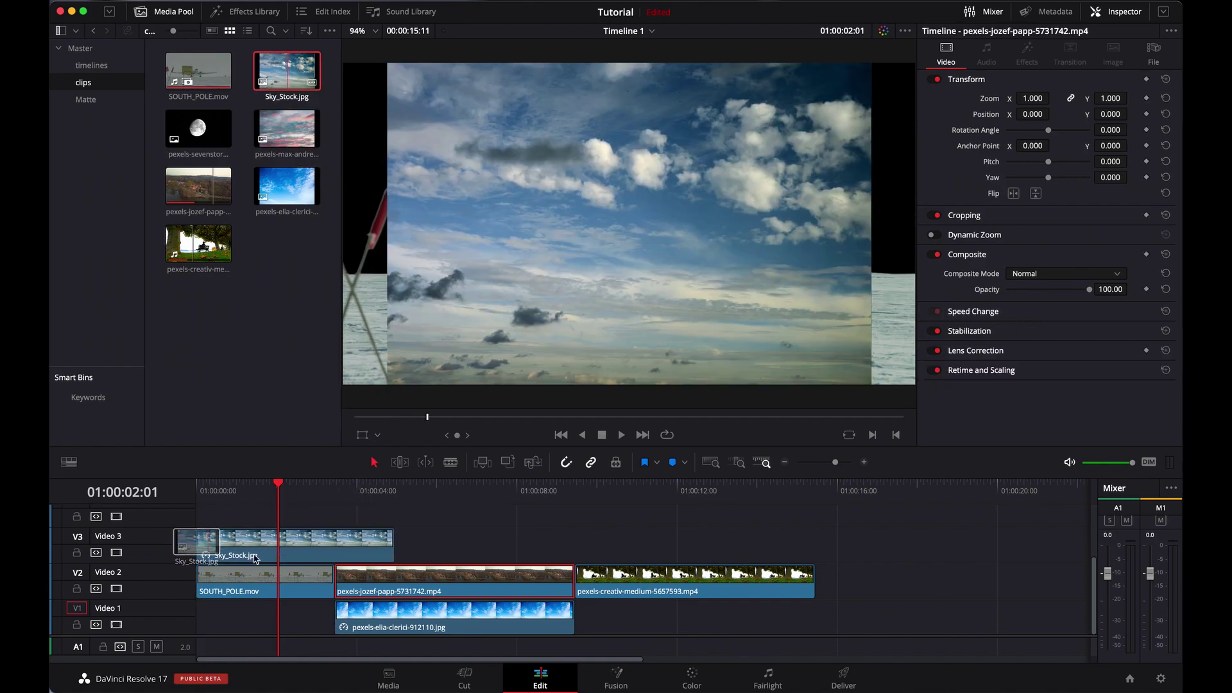
pyautogui.click(388, 538)
pyautogui.moveTo(388, 538); pyautogui.dragTo(290, 616)
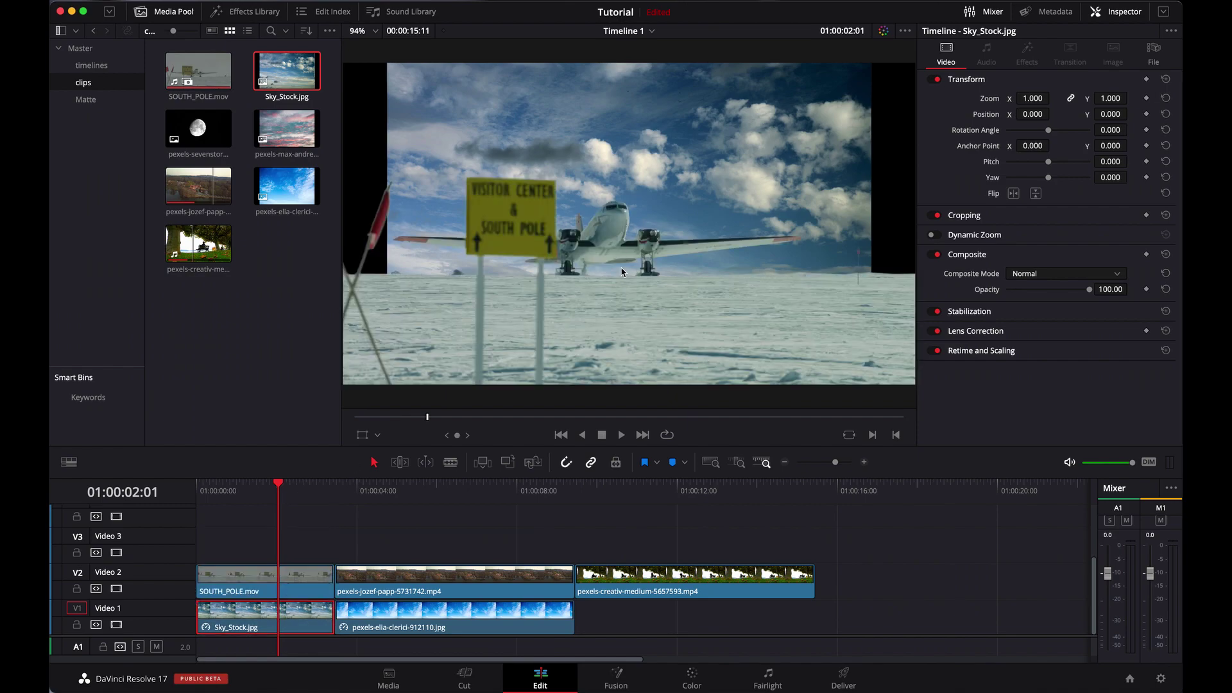
# Step: Set the Sky_Stock.jpg clip's Input Sizing zoom to 1.232 and pan to -28.5 so the sky fills the frame
pyautogui.click(691, 679)
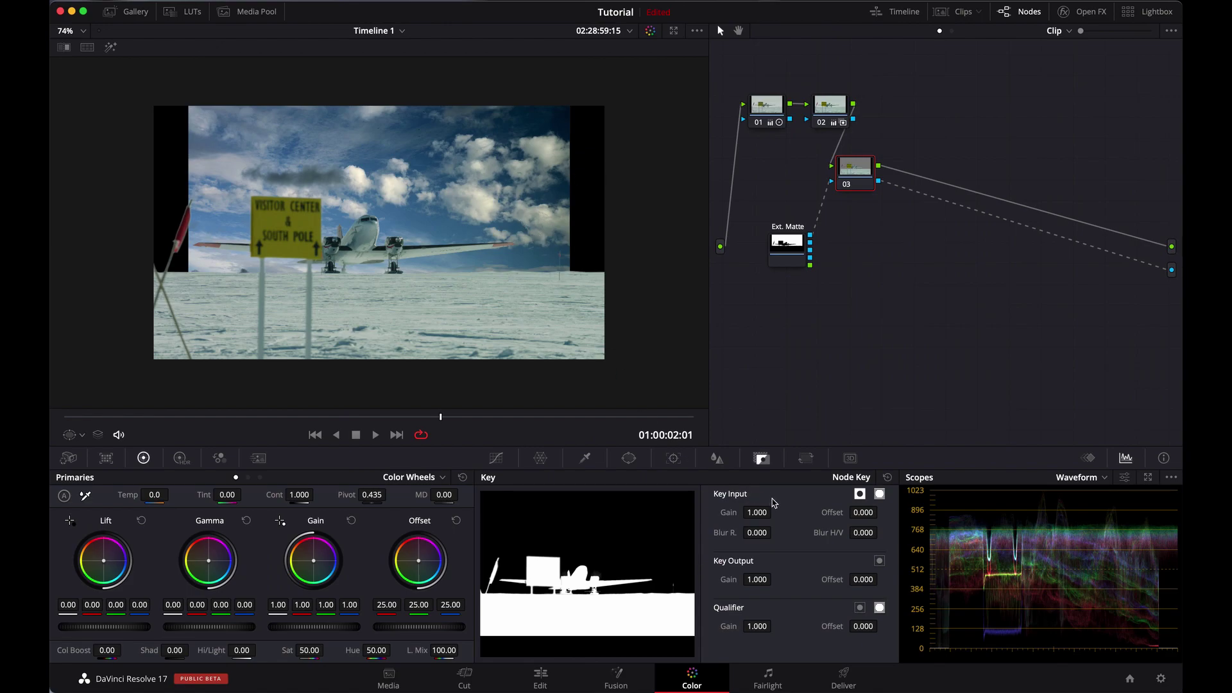
pyautogui.click(806, 458)
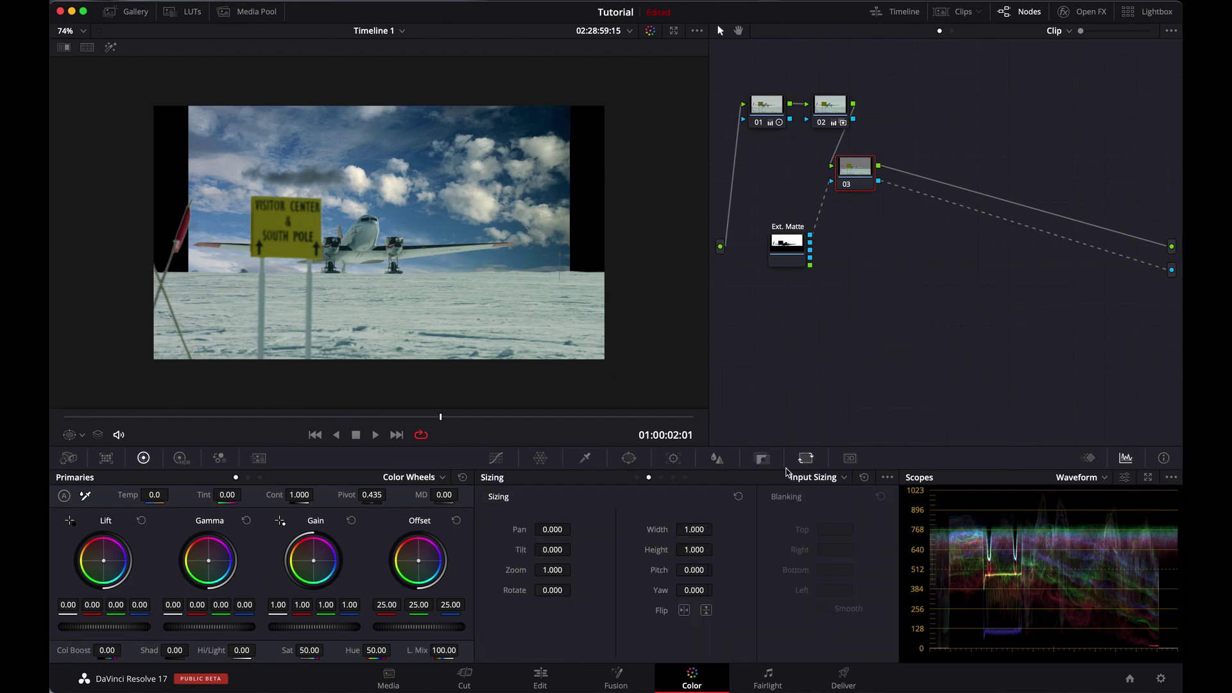
pyautogui.press('Up')
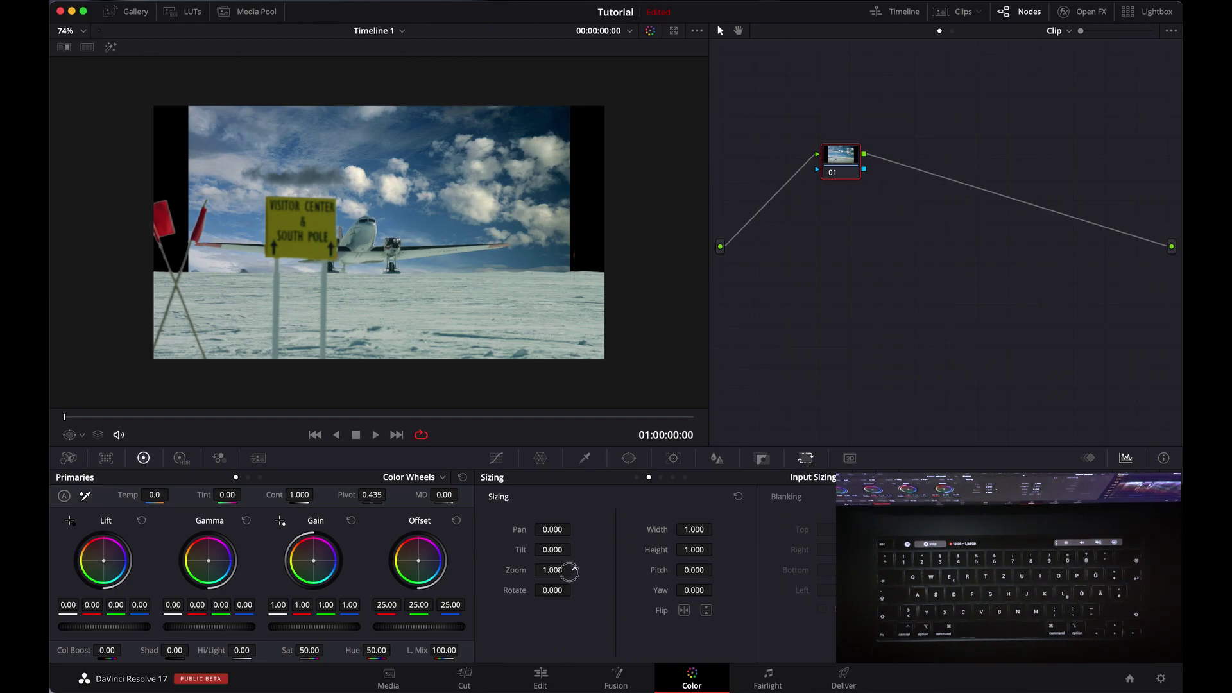
pyautogui.moveTo(570, 570); pyautogui.dragTo(621, 575)
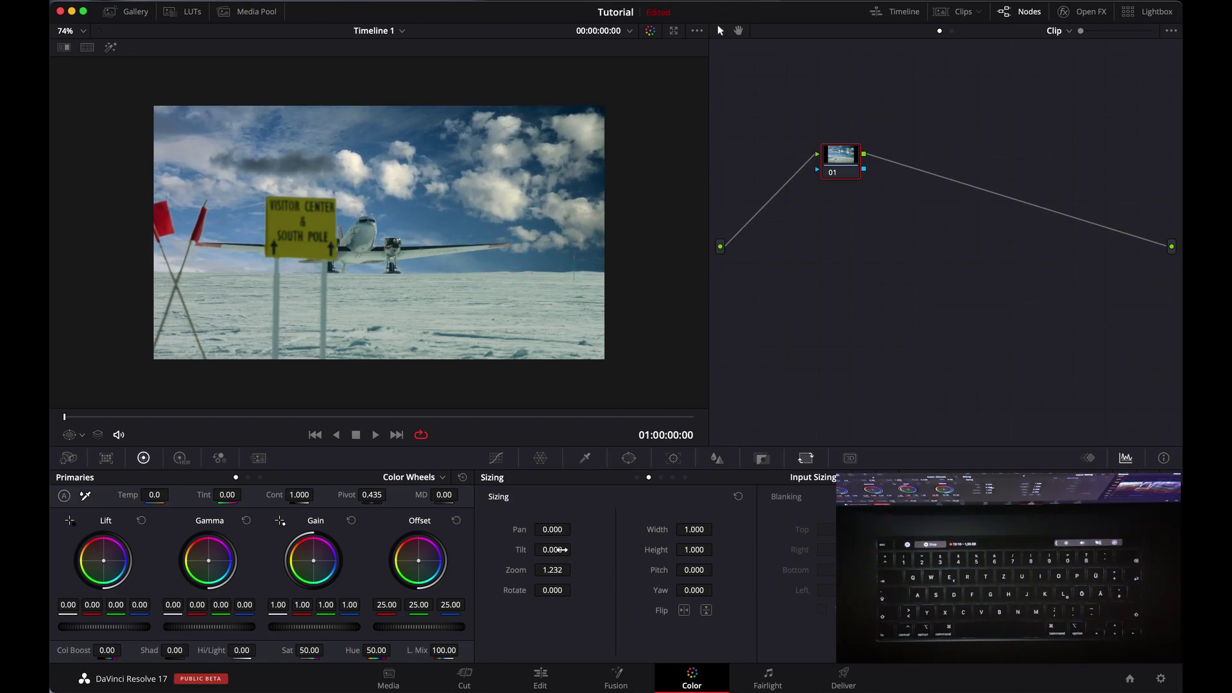
pyautogui.moveTo(552, 531); pyautogui.dragTo(517, 534)
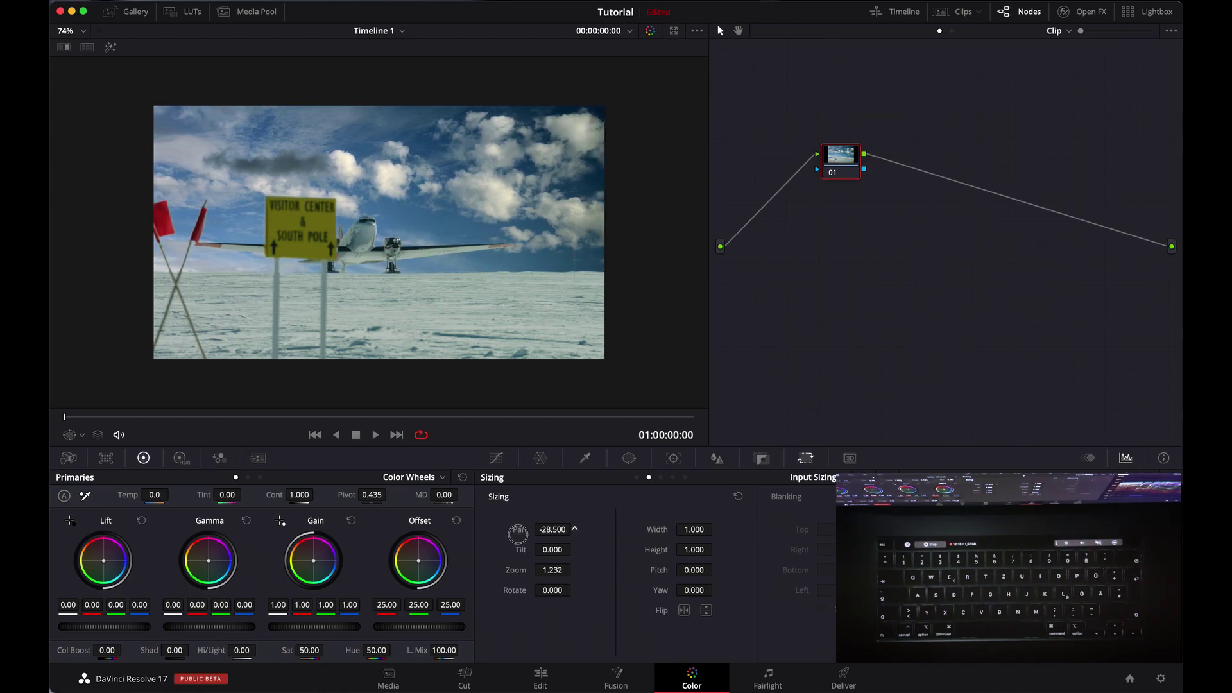
pyautogui.moveTo(834, 160); pyautogui.dragTo(781, 135)
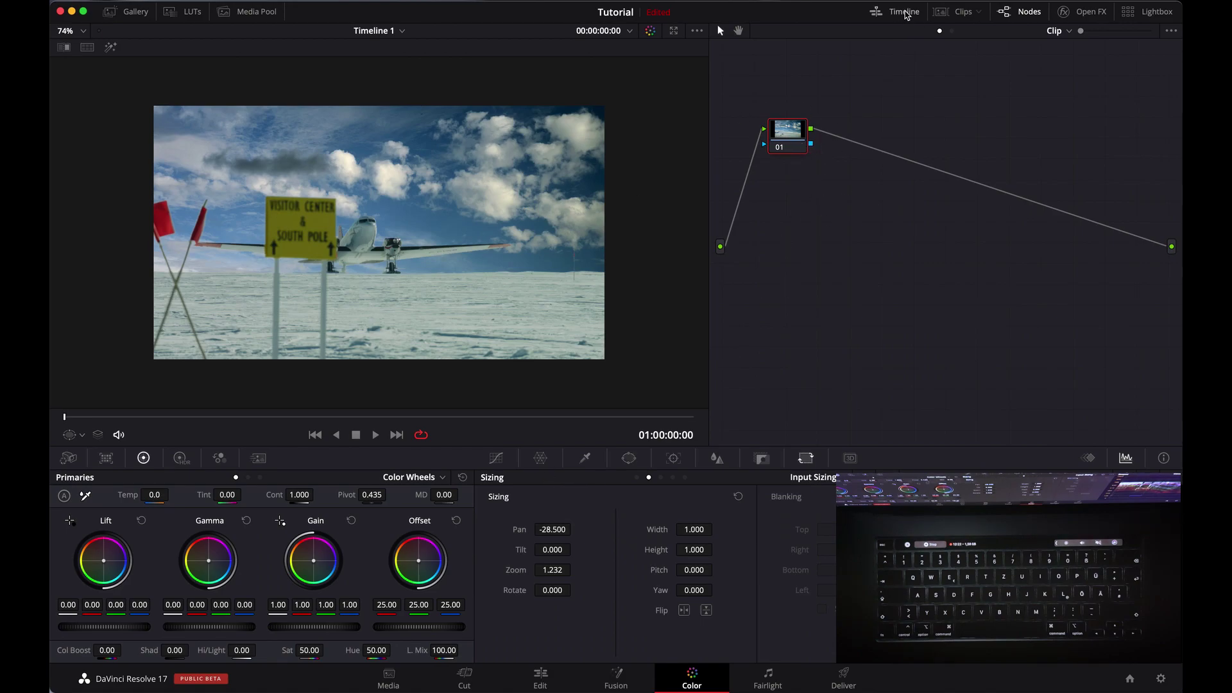
# Step: Select the SOUTH_POLE.mov clip, add serial node 04 after node 03, and place it above node 03 in the node graph
pyautogui.click(942, 12)
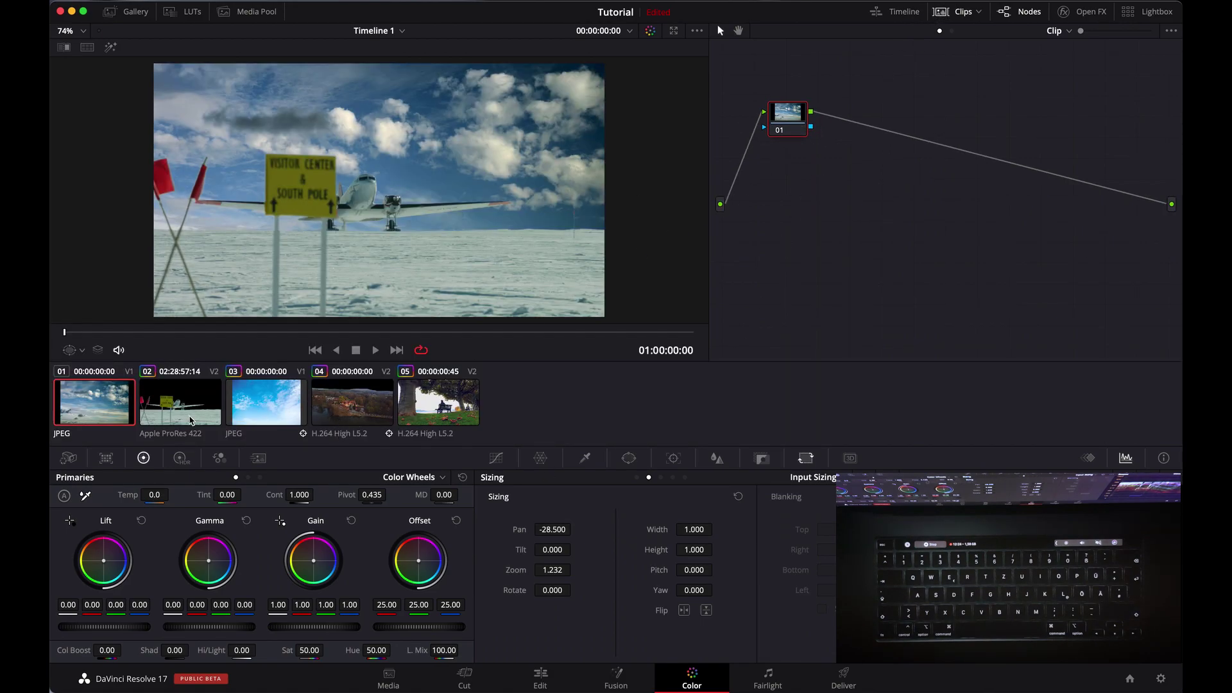
pyautogui.click(191, 421)
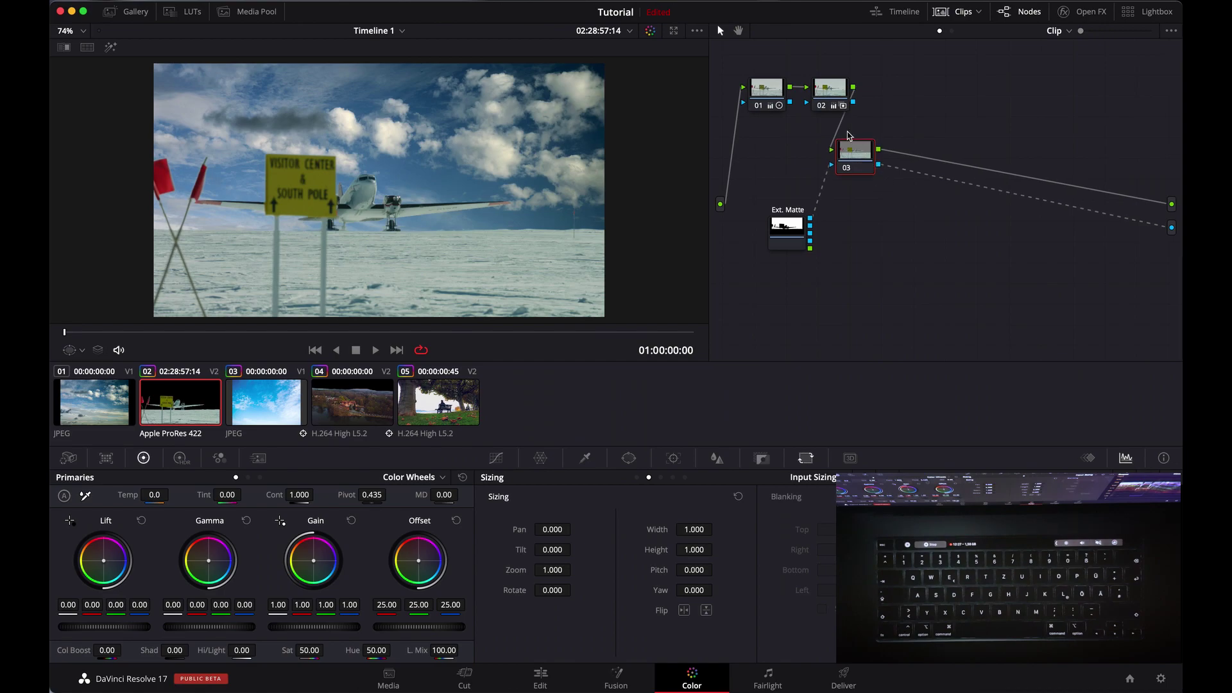
pyautogui.click(942, 12)
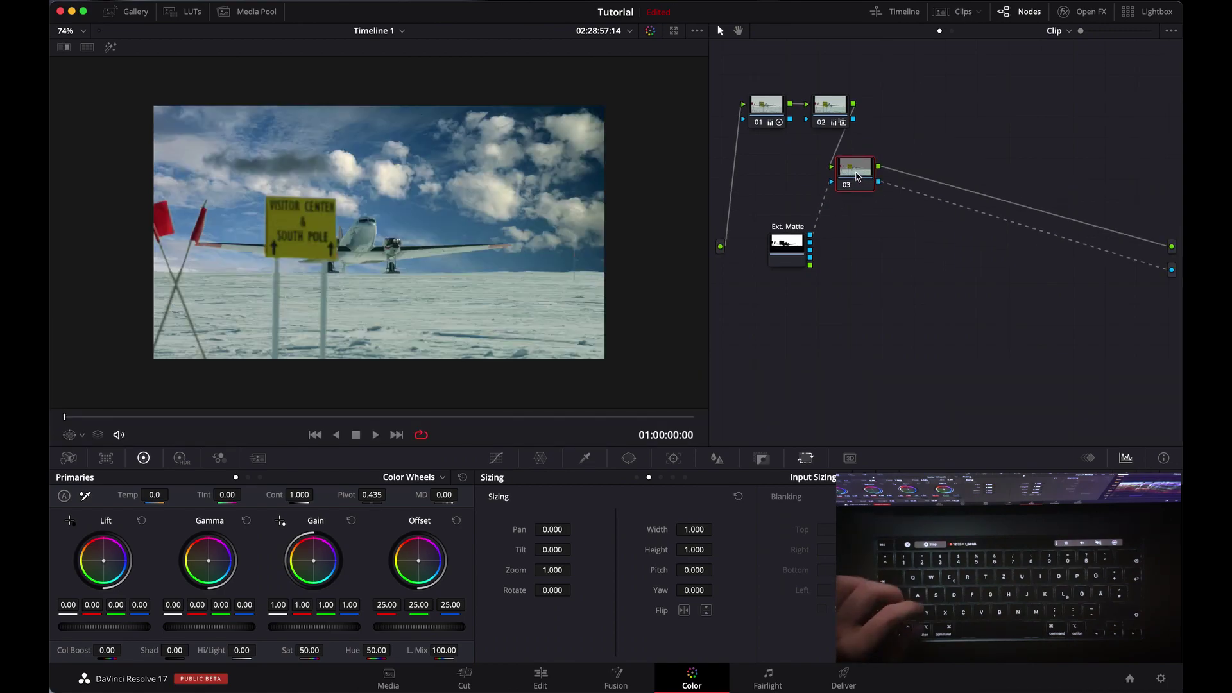
pyautogui.hotkey('alt', 's')
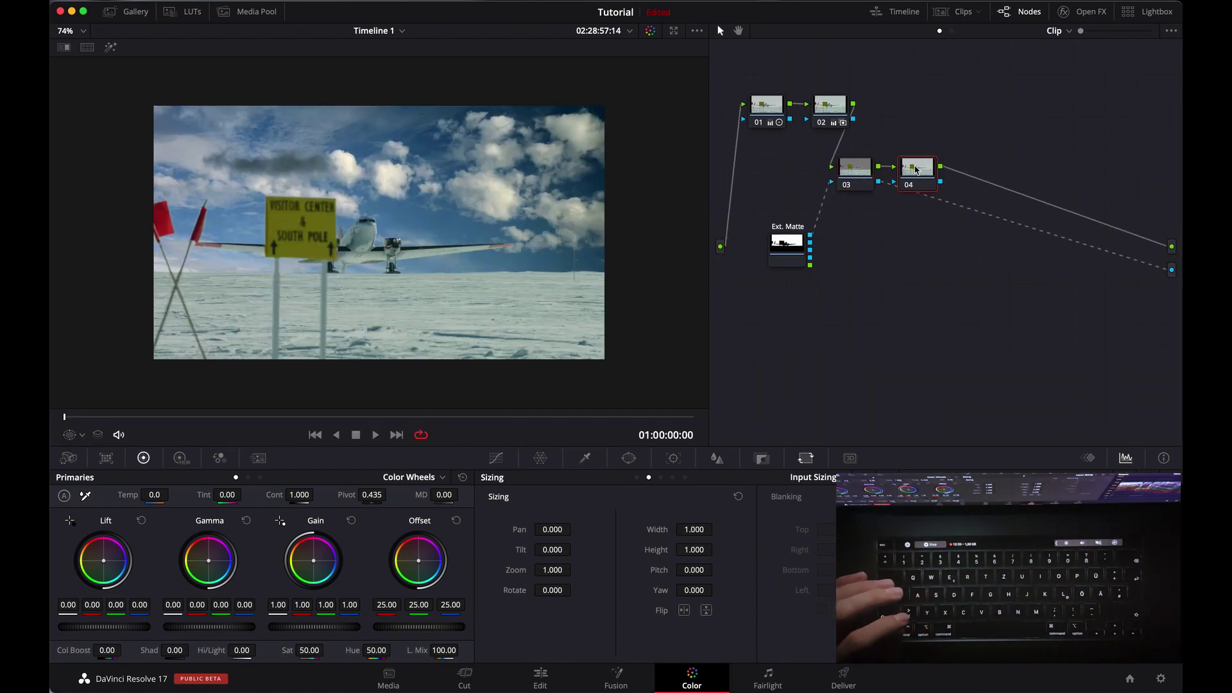
pyautogui.moveTo(918, 167); pyautogui.dragTo(939, 95)
# Step: Add a circular window to node 04, shrink it to a size of about 25.9, and fit it over the yellow sign
pyautogui.click(616, 463)
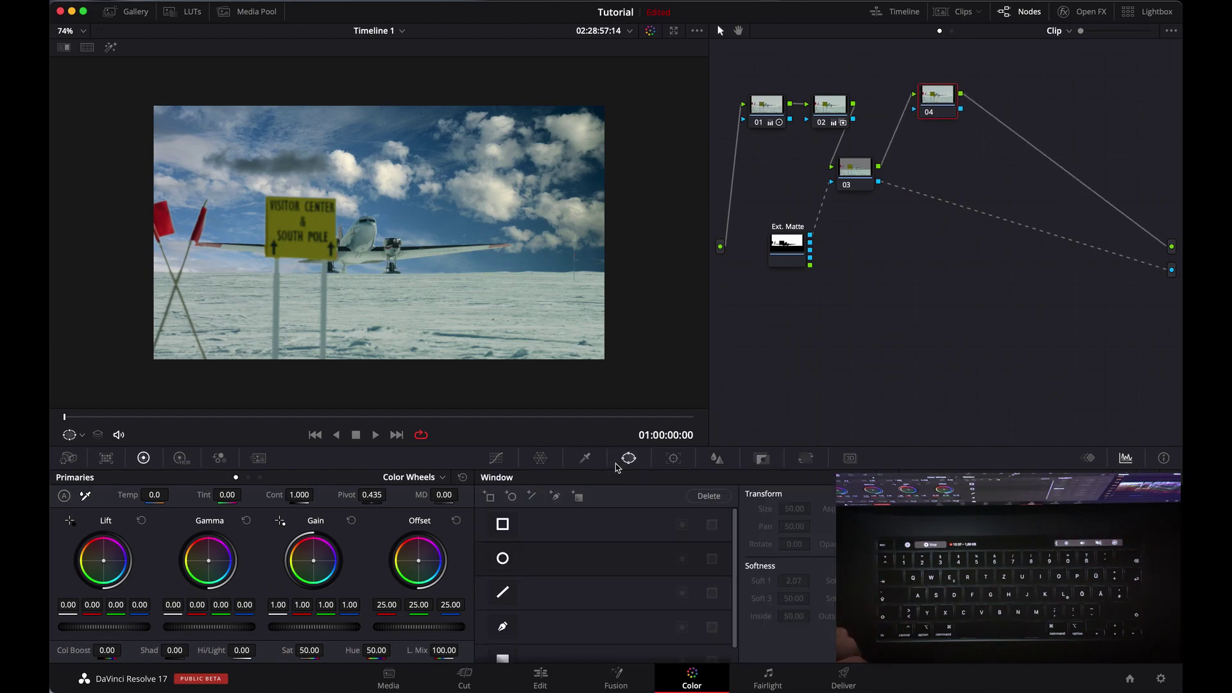
pyautogui.click(503, 558)
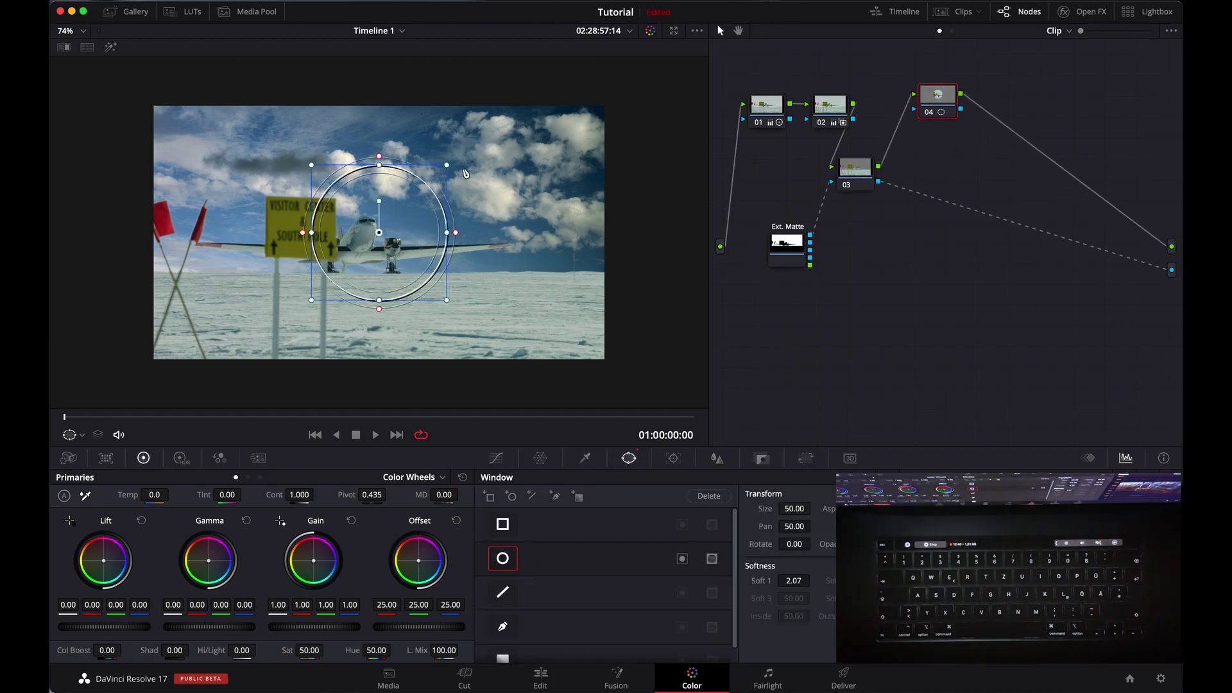
pyautogui.moveTo(448, 166); pyautogui.dragTo(421, 191)
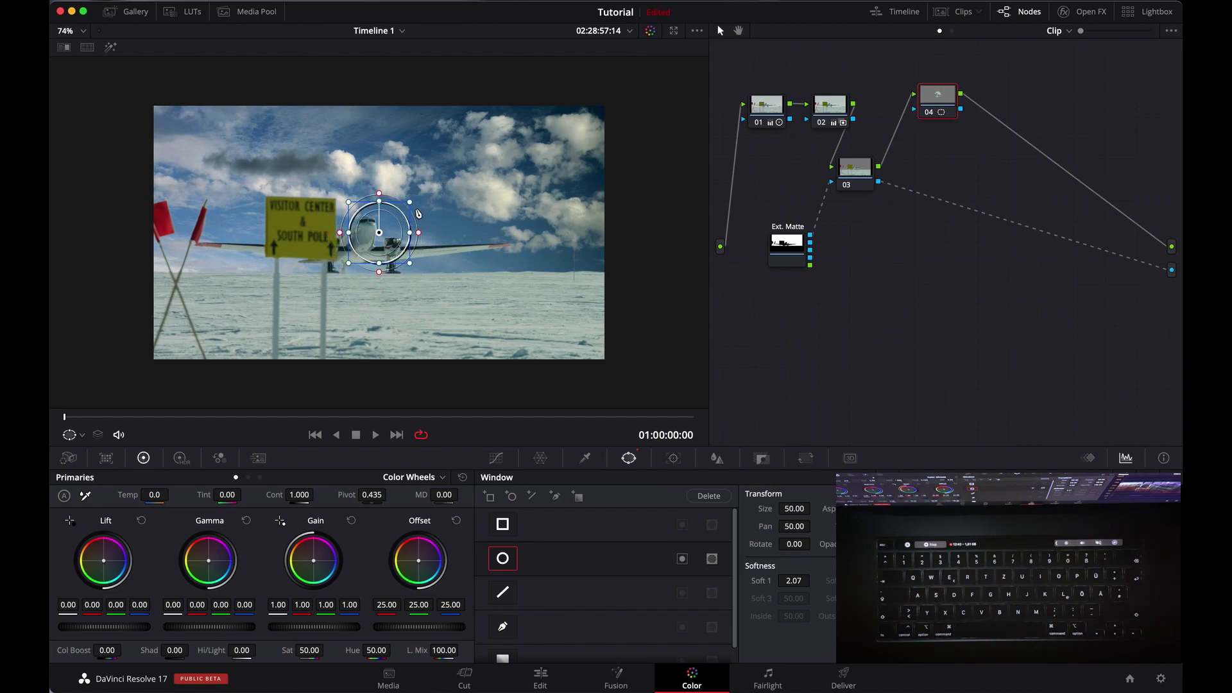
pyautogui.moveTo(388, 238); pyautogui.dragTo(302, 210)
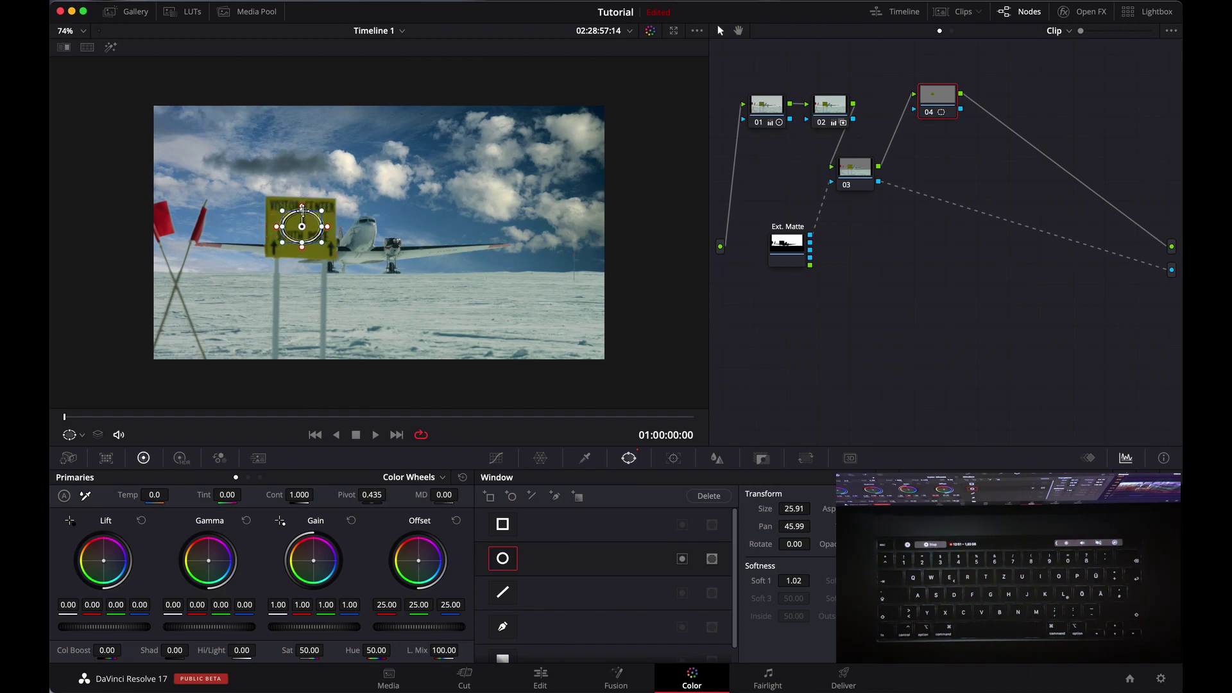
# Step: Track the sign's circular window forward through the whole plane clip using only Pan
pyautogui.click(672, 458)
pyautogui.click(842, 478)
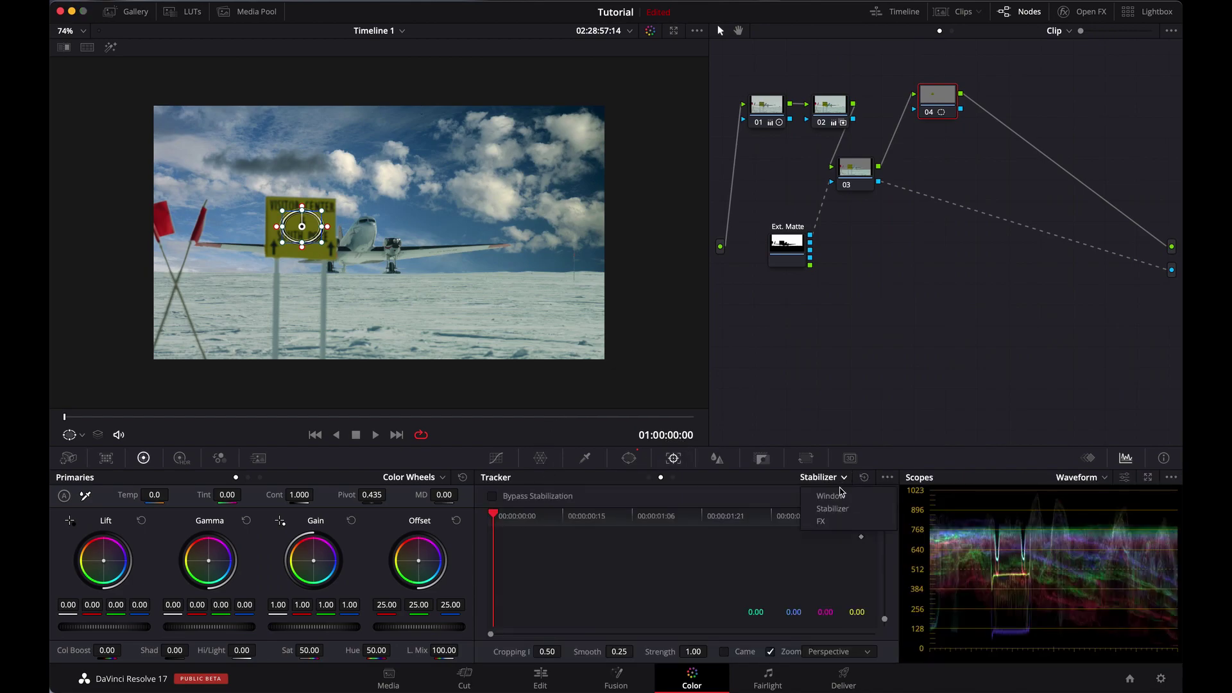
pyautogui.click(840, 495)
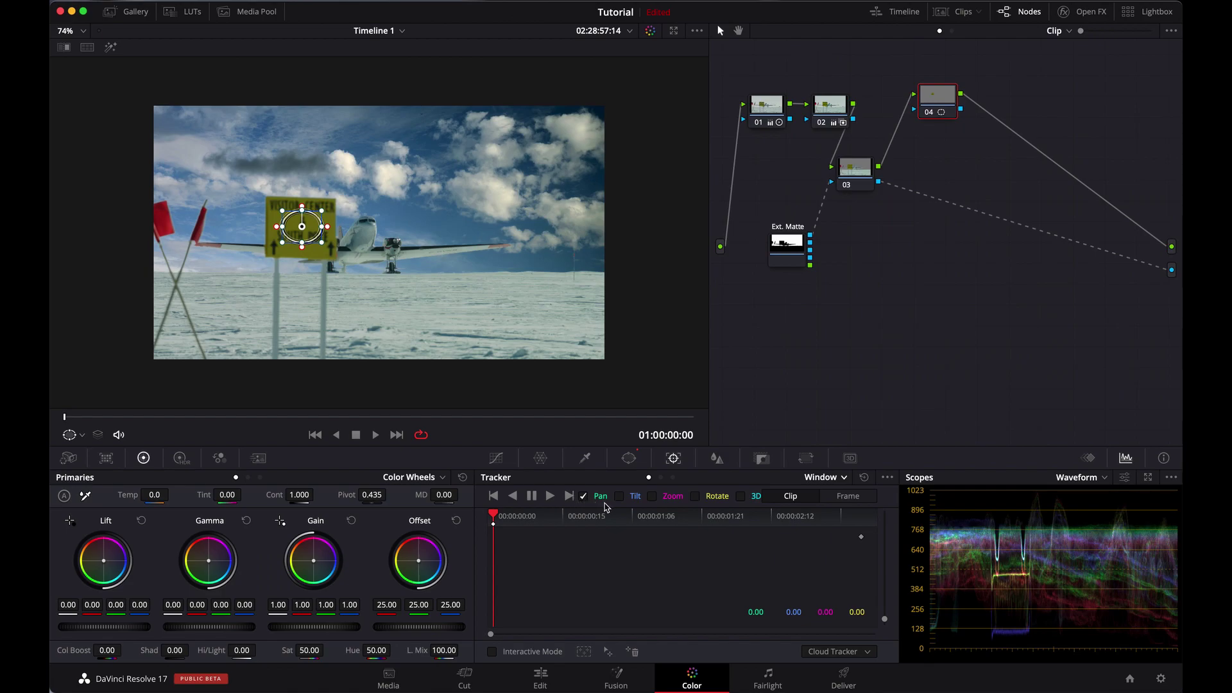
pyautogui.click(554, 500)
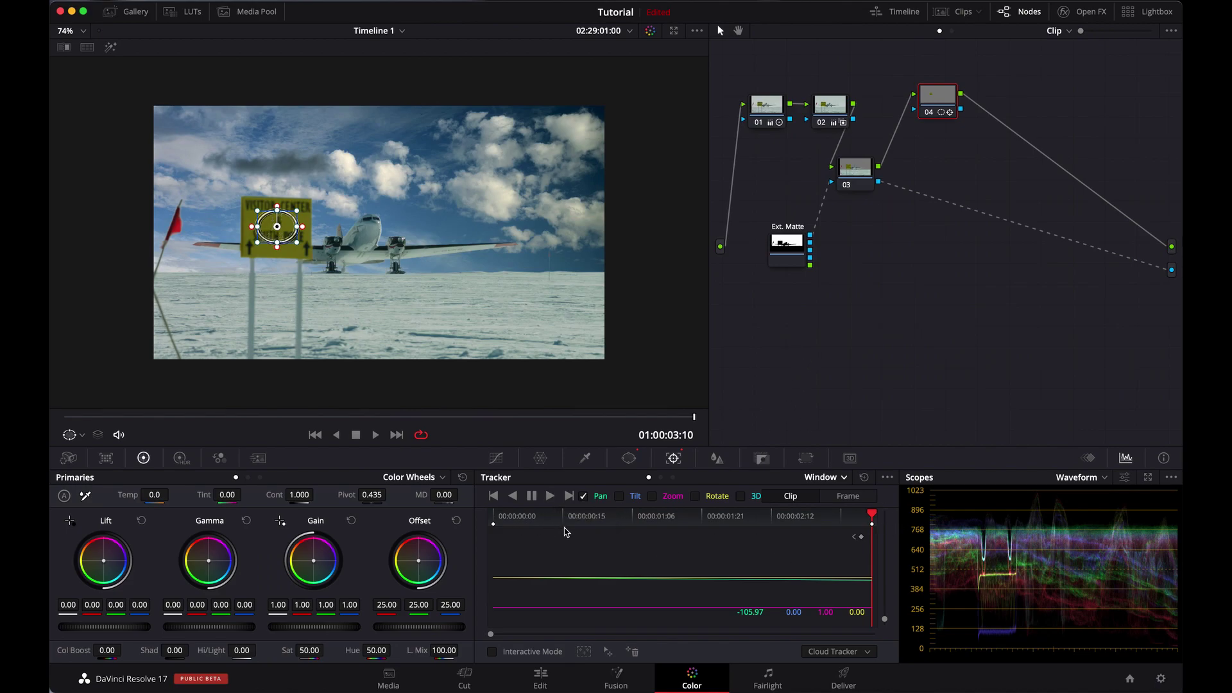
# Step: Copy the sign window's track data and delete node 04
pyautogui.click(888, 477)
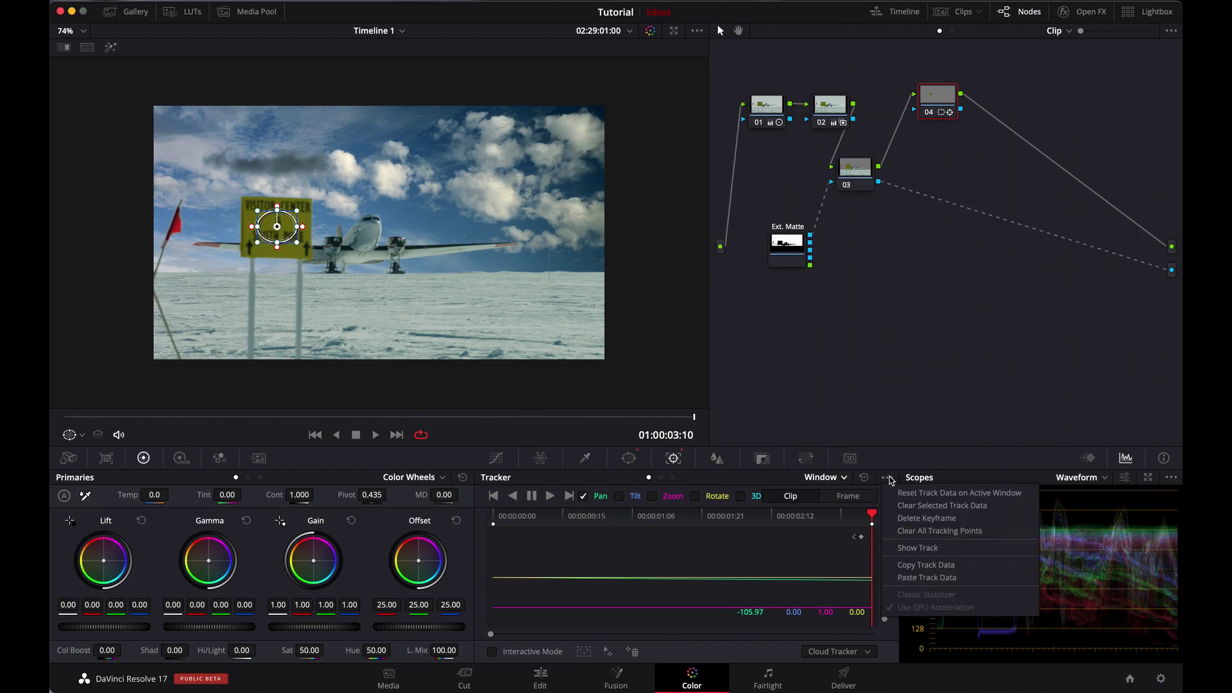
pyautogui.click(895, 564)
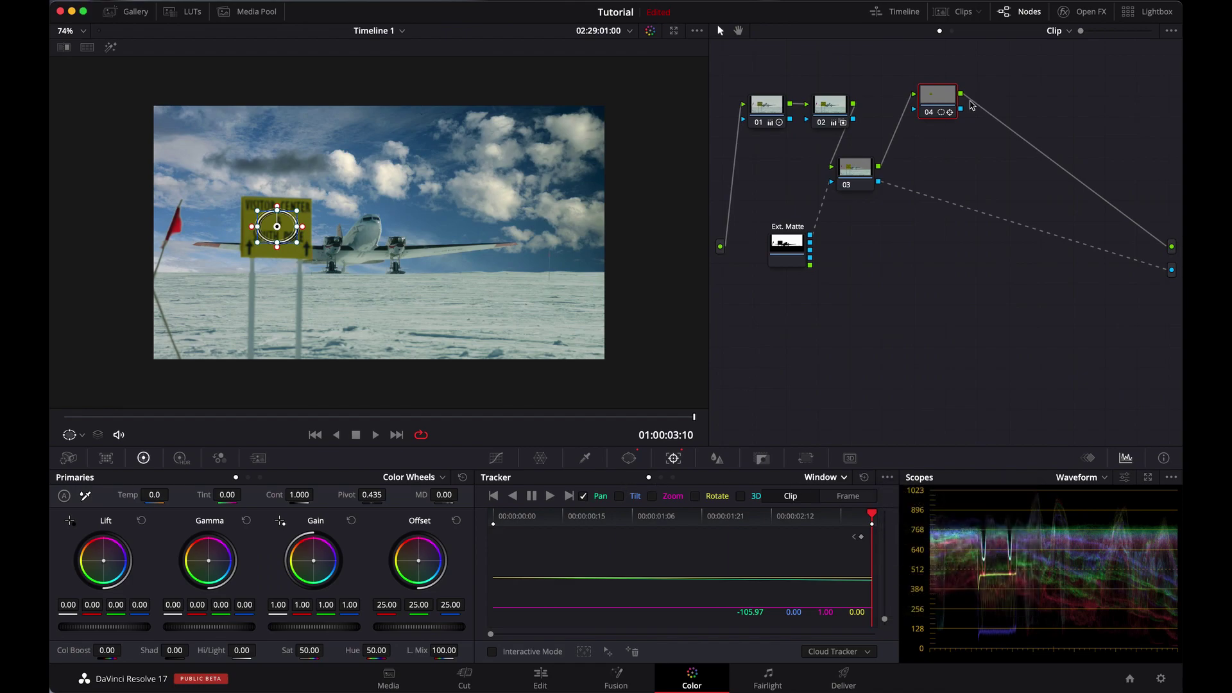
pyautogui.press('Delete')
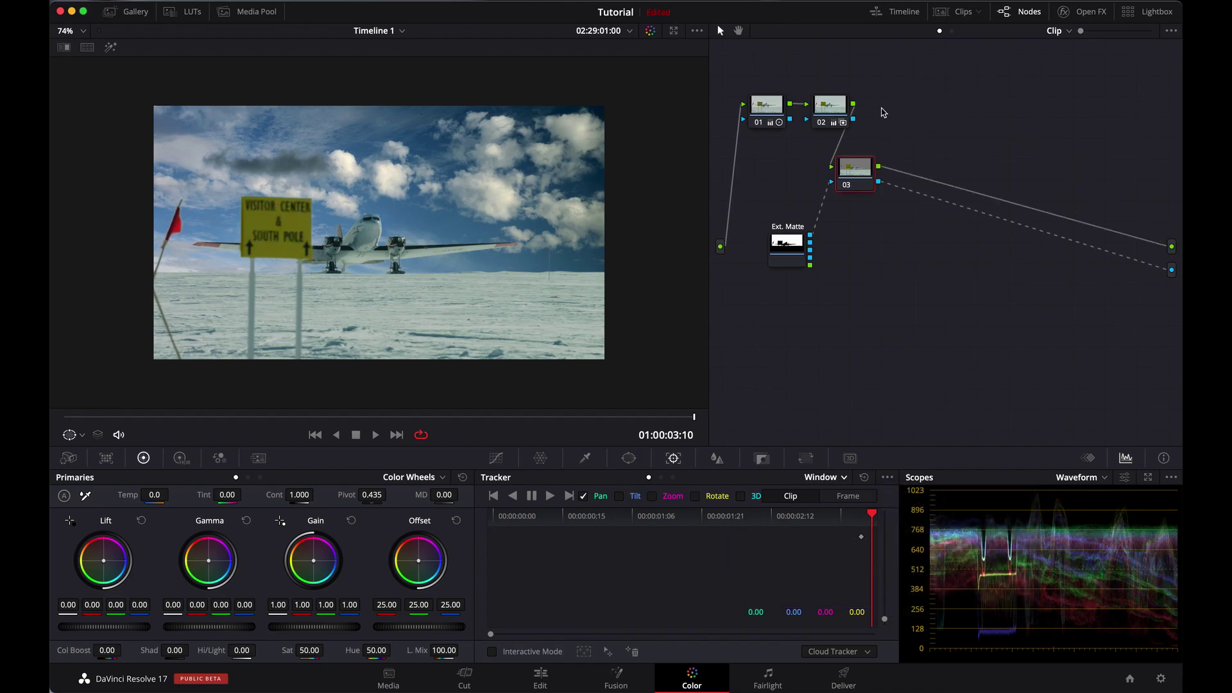
# Step: Select the Sky_Stock.jpg clip and switch its tracker to Stabilizer mode with Classic Stabilizer enabled
pyautogui.click(937, 16)
pyautogui.click(116, 403)
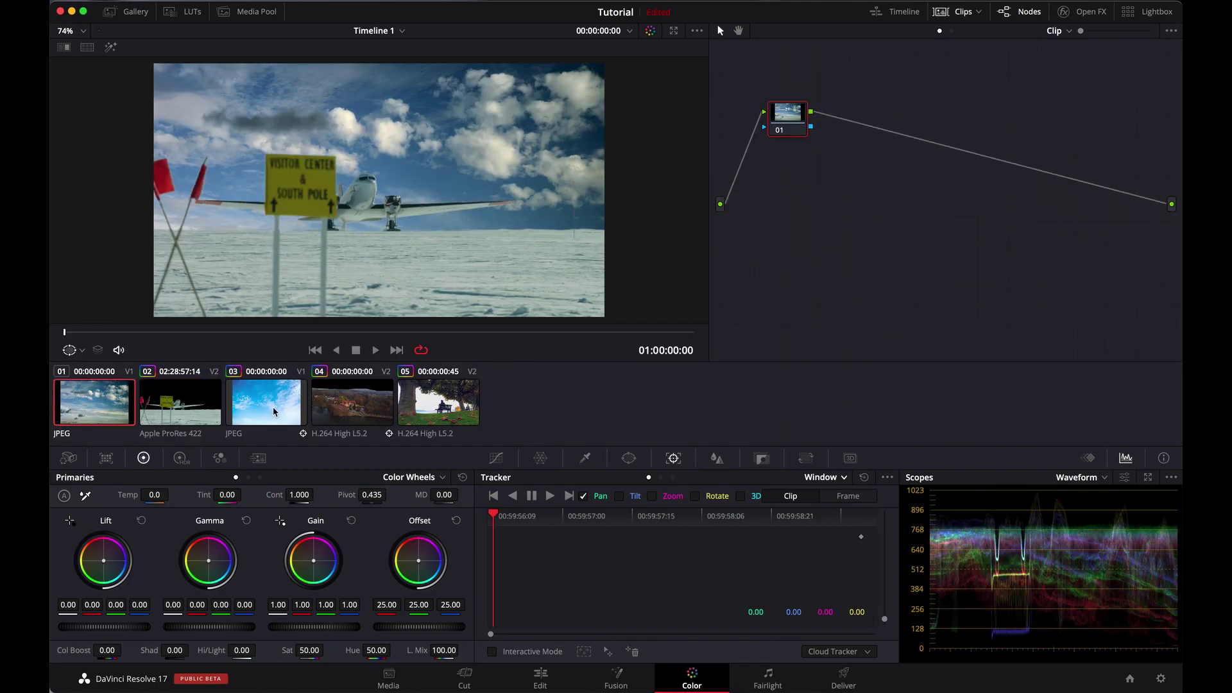
pyautogui.click(834, 479)
pyautogui.click(835, 509)
pyautogui.click(889, 478)
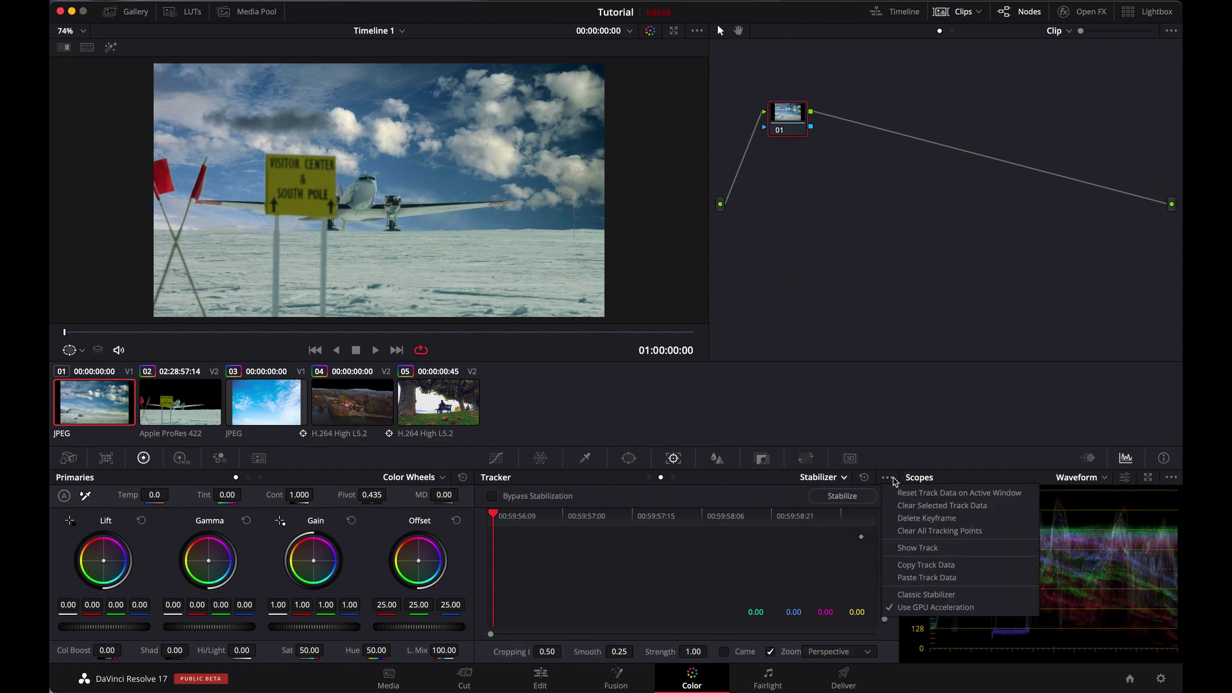
pyautogui.click(907, 597)
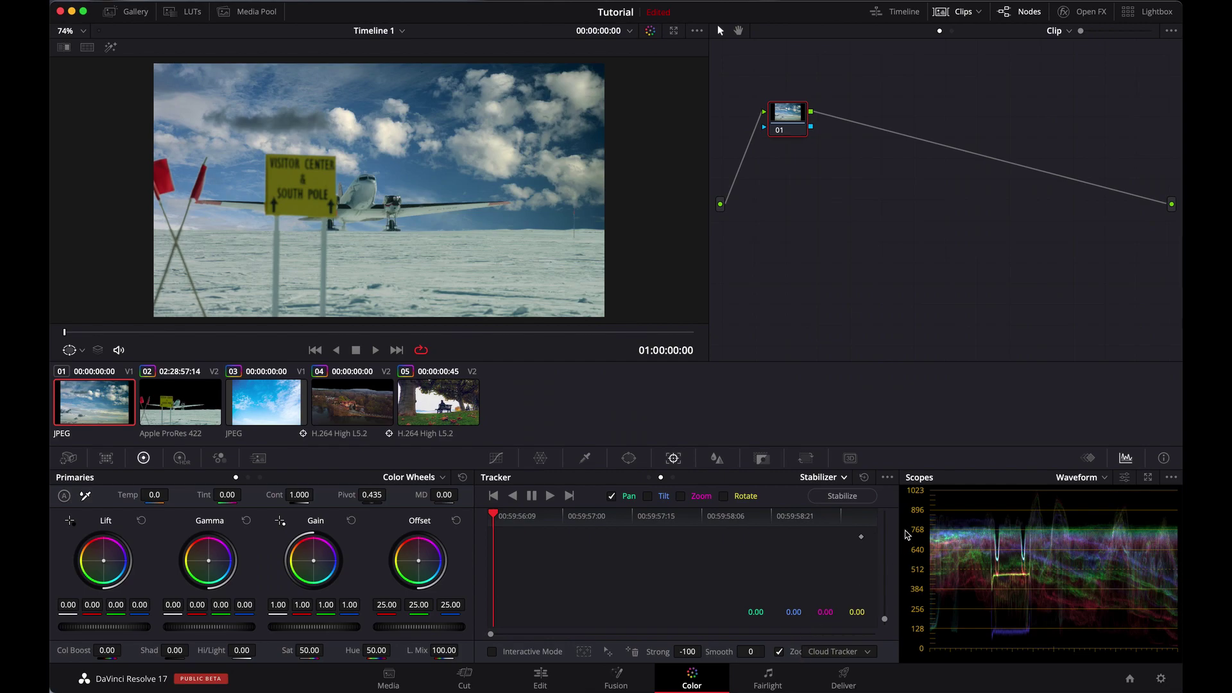
# Step: Paste the track data onto the sky clip, stabilize it with Strong at -100, and play back the composite
pyautogui.click(888, 478)
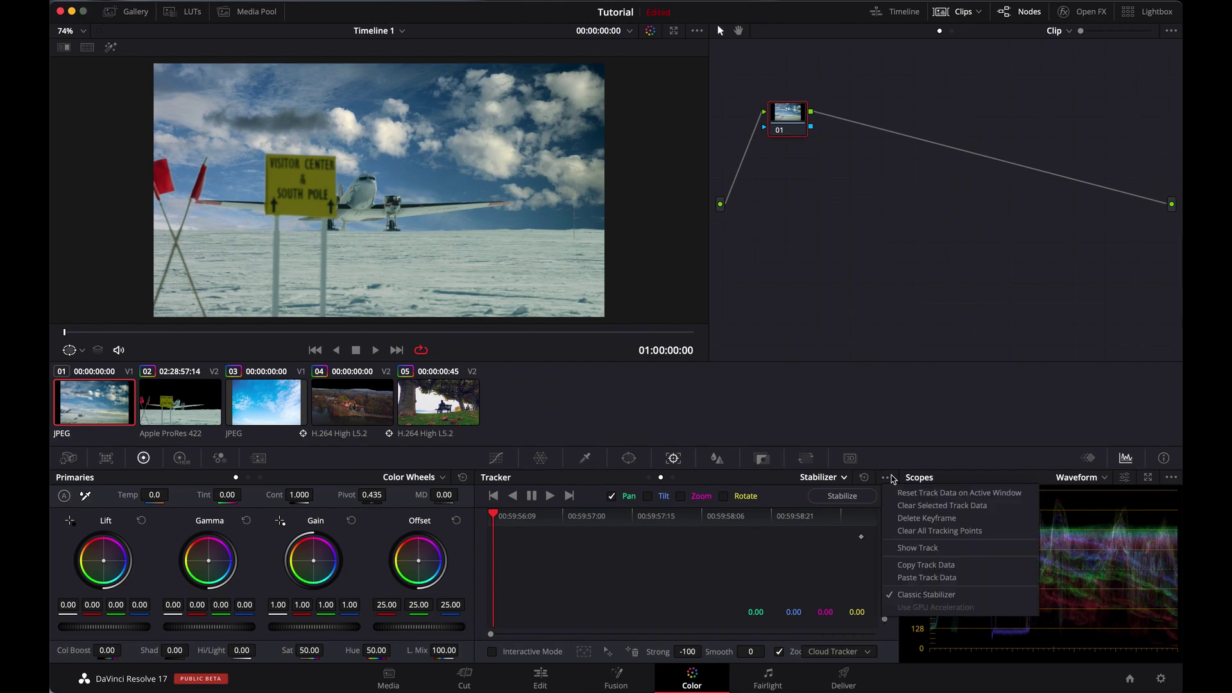
pyautogui.click(921, 578)
pyautogui.click(833, 499)
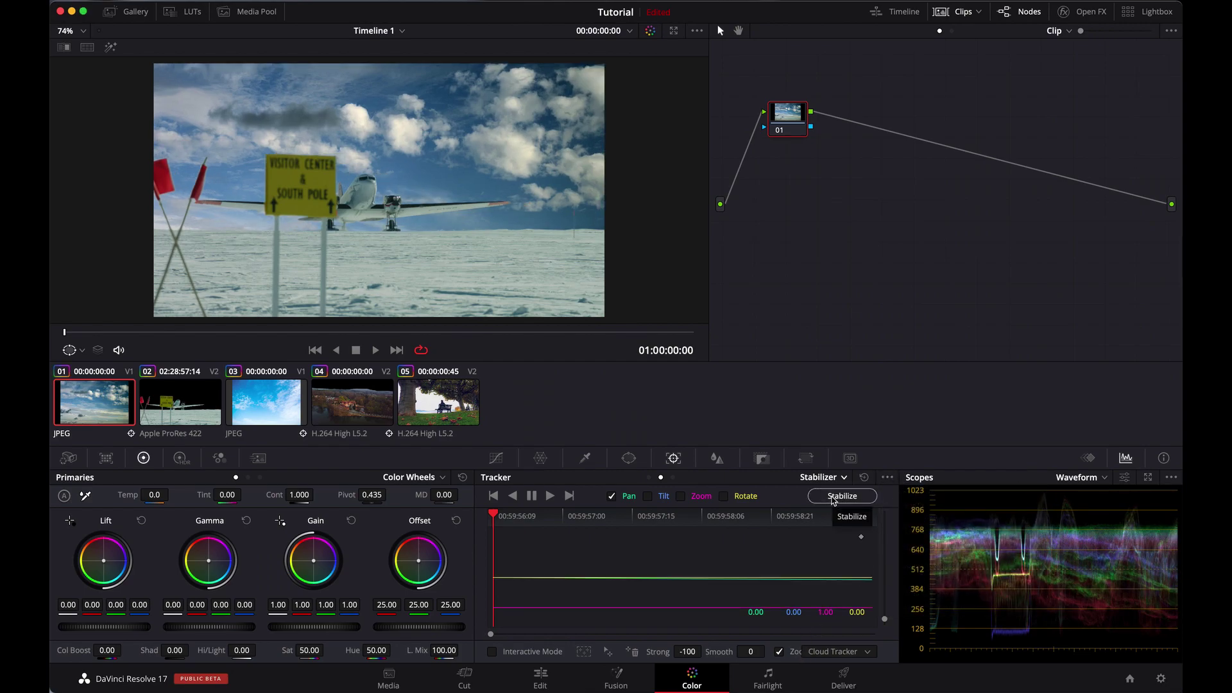
pyautogui.press('space')
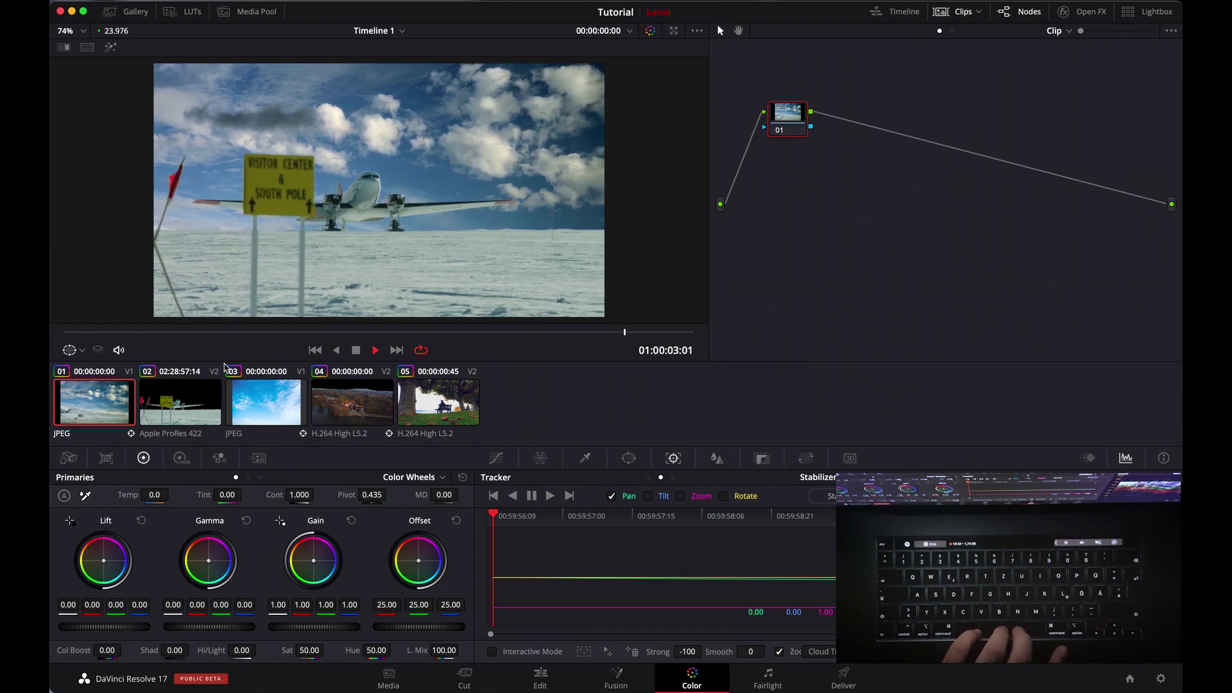
pyautogui.press('space')
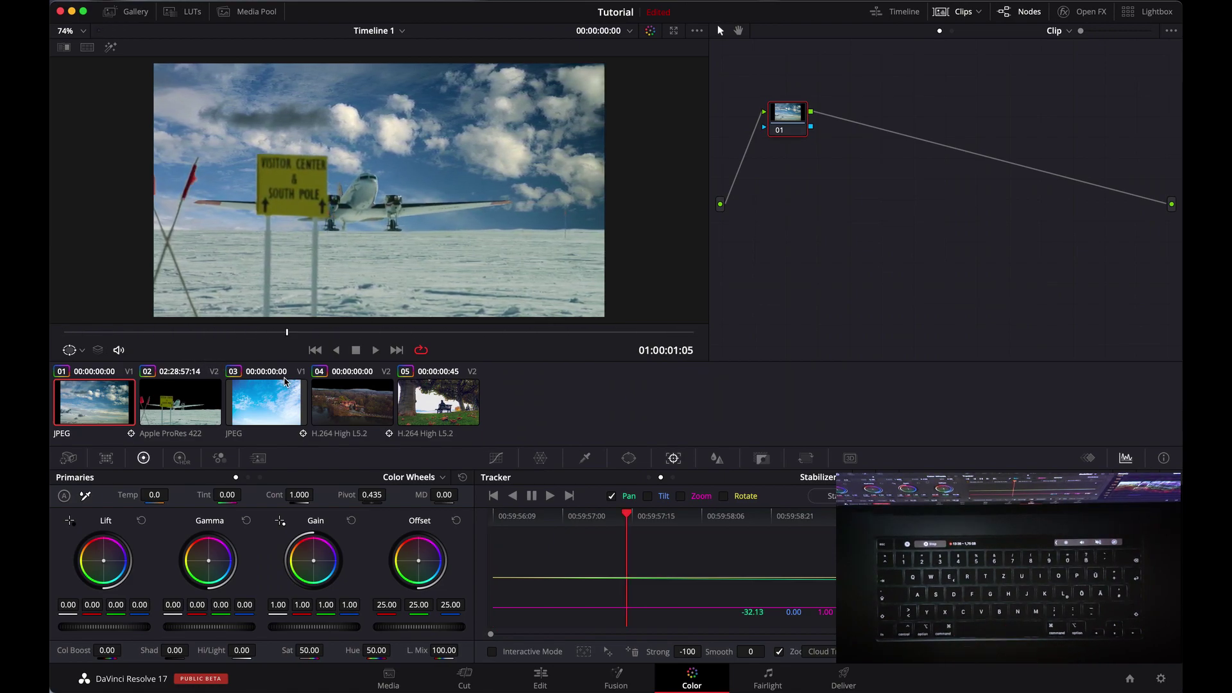
# Step: Select the park bench clip, add serial node 02 after node 01, and place it below node 01
pyautogui.click(436, 387)
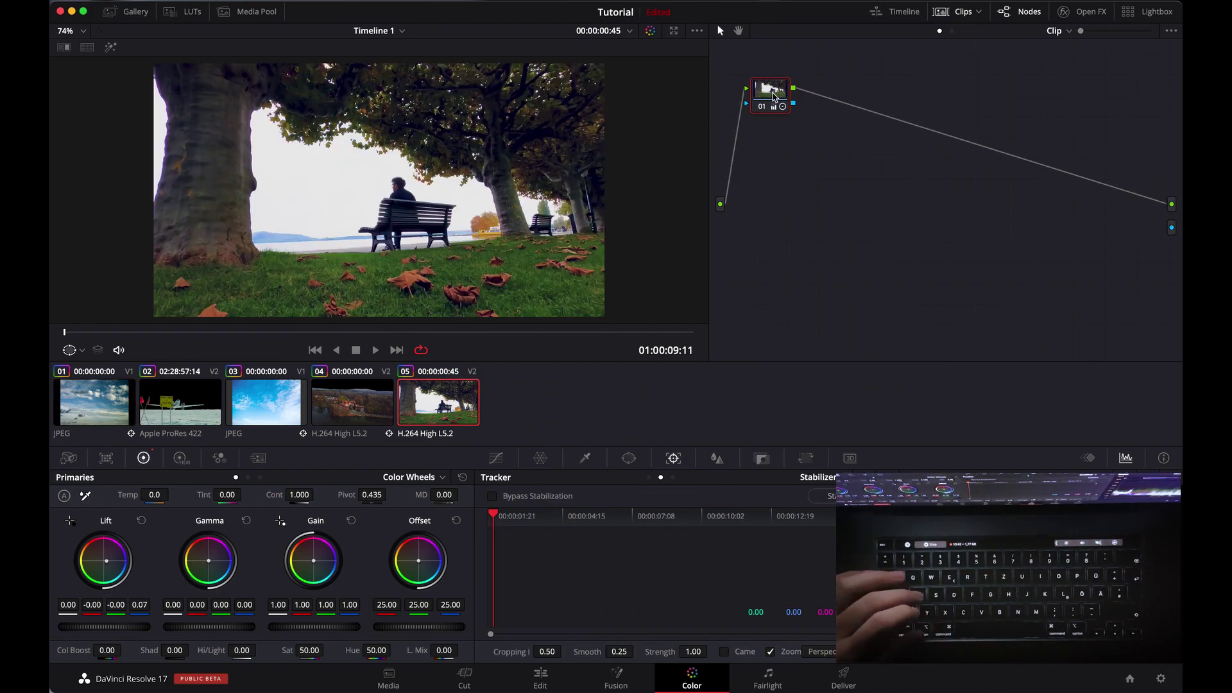
pyautogui.hotkey('alt', 's')
pyautogui.moveTo(832, 93); pyautogui.dragTo(812, 165)
# Step: Isolate the bright sky on node 02 with the HSL Qualifier by raising Luminance Low while Highlight is on
pyautogui.click(586, 457)
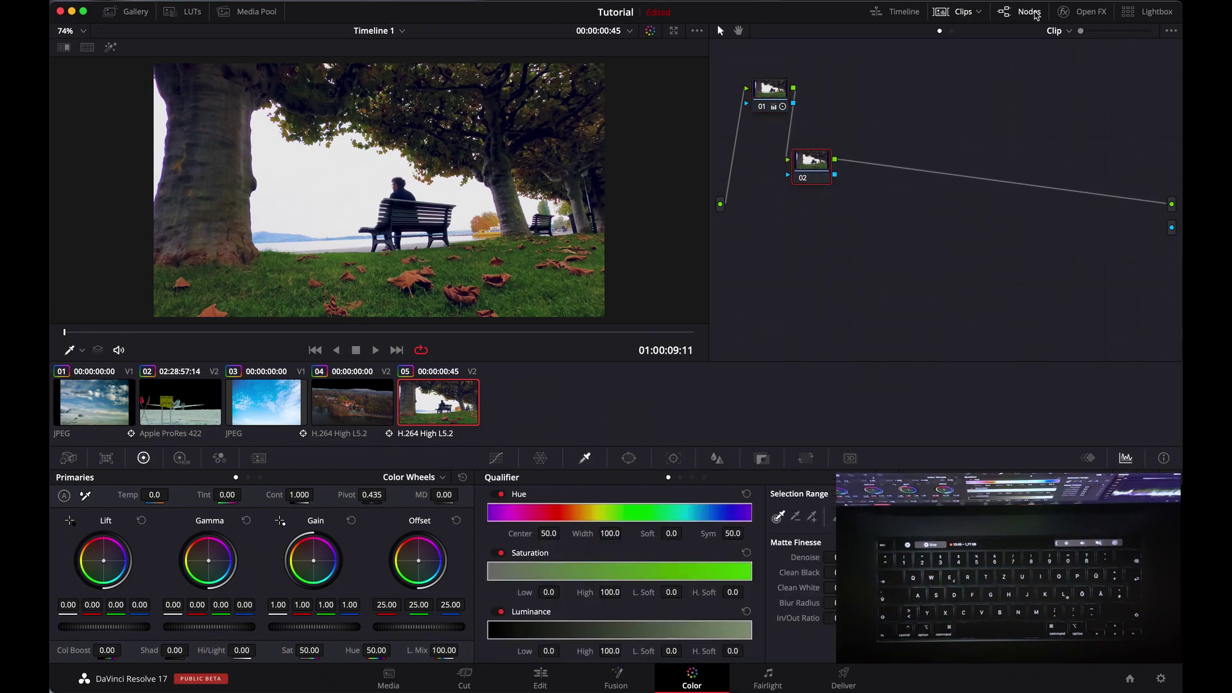
pyautogui.click(941, 12)
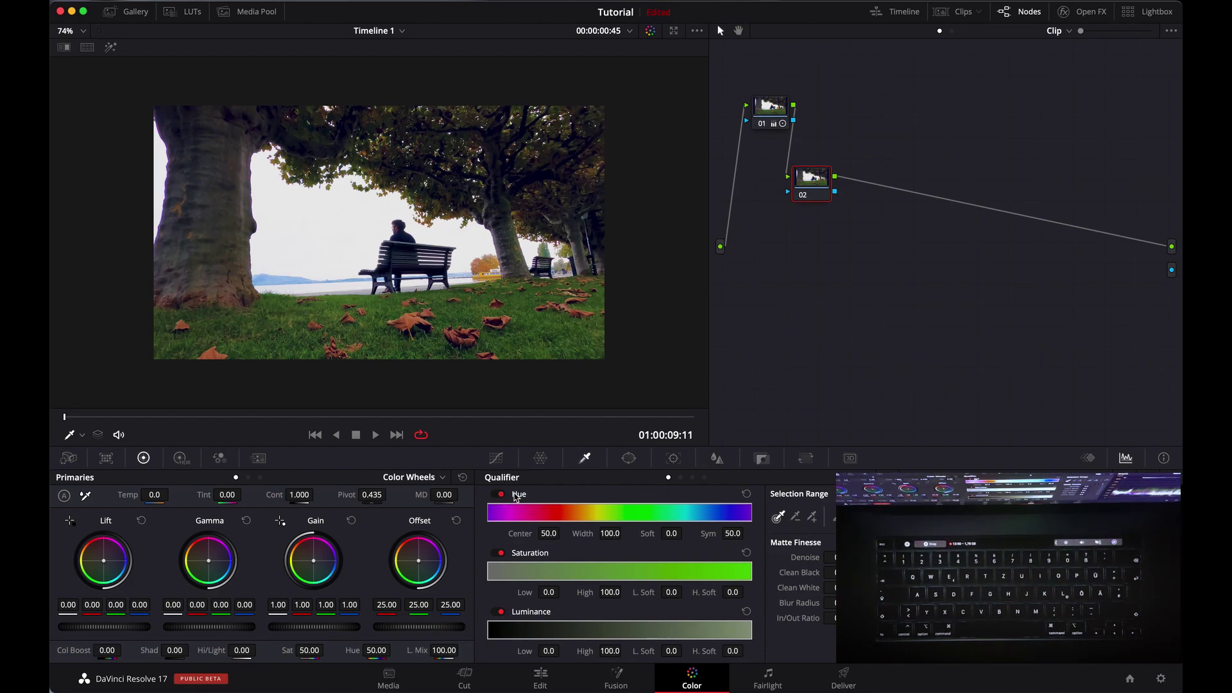
pyautogui.click(549, 650)
pyautogui.click(111, 47)
pyautogui.moveTo(549, 650); pyautogui.dragTo(1004, 659)
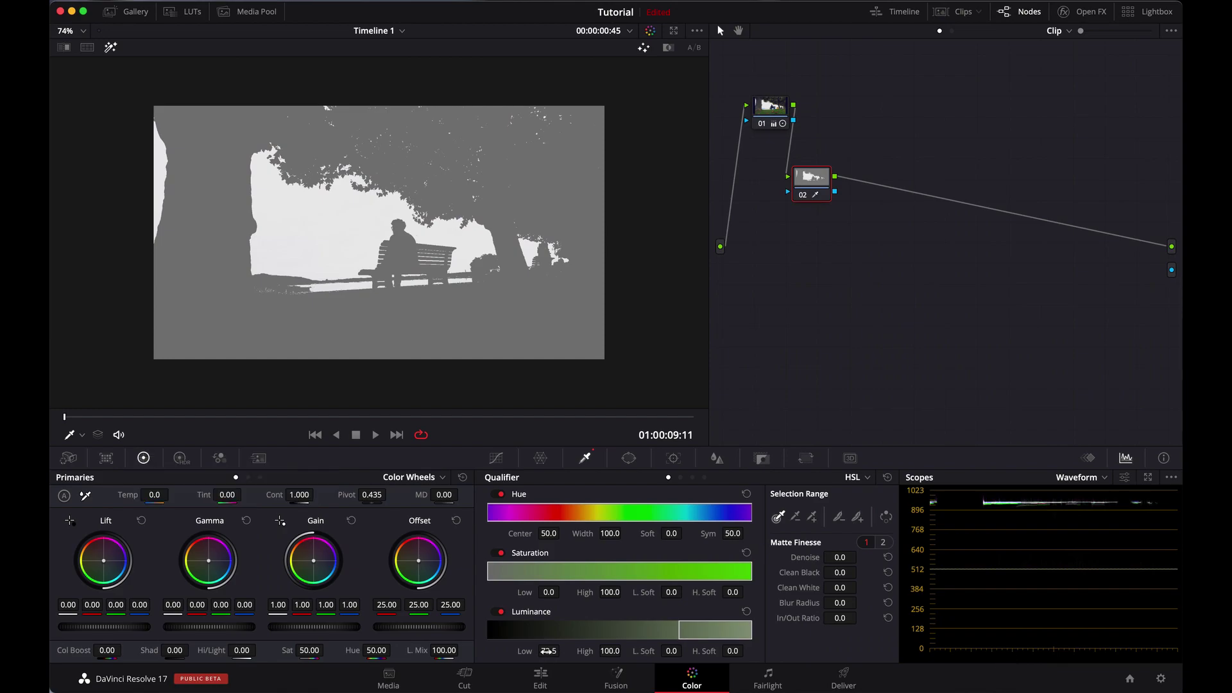
# Step: Draw a closed curve window on node 02 along the shoreline behind the bench and around the outside of the frame, enclosing the sky
pyautogui.click(629, 457)
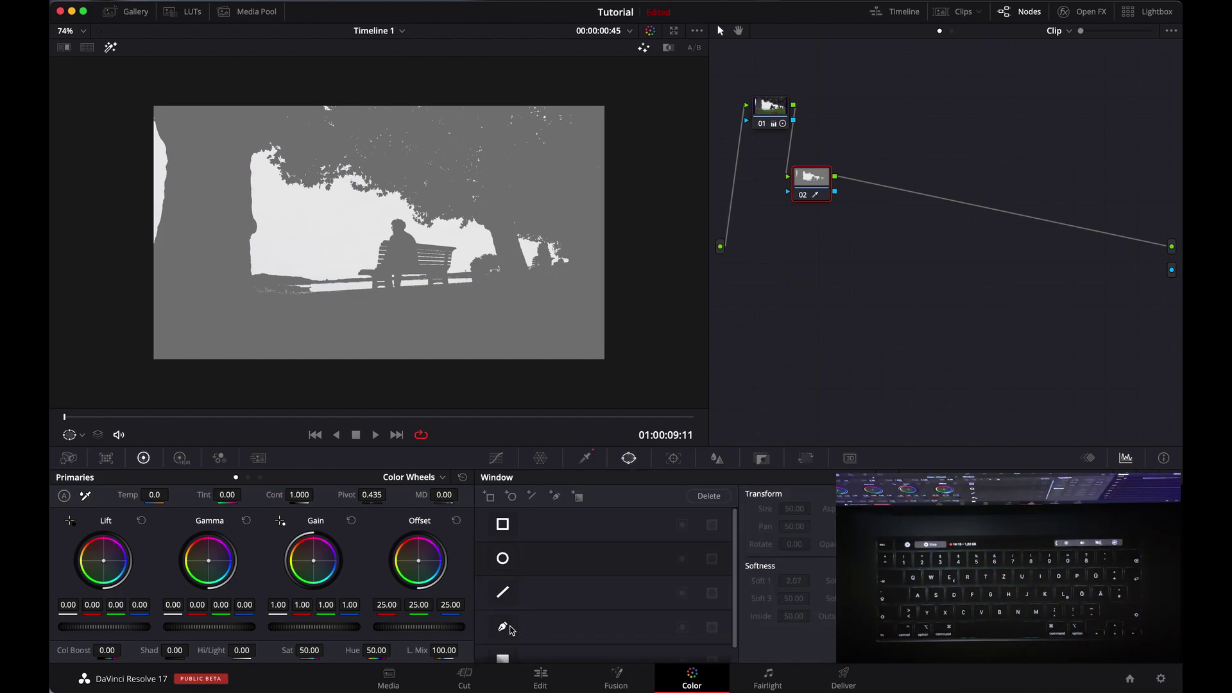
pyautogui.click(503, 627)
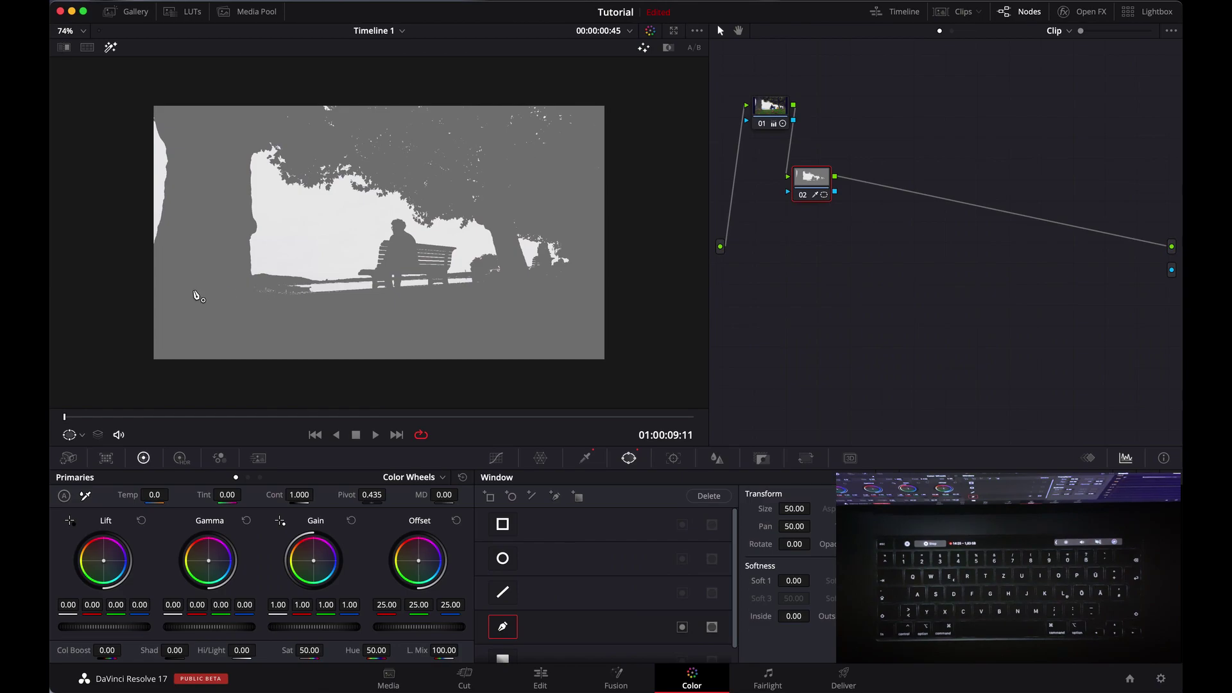
pyautogui.click(172, 288)
pyautogui.click(284, 281)
pyautogui.click(310, 283)
pyautogui.click(336, 282)
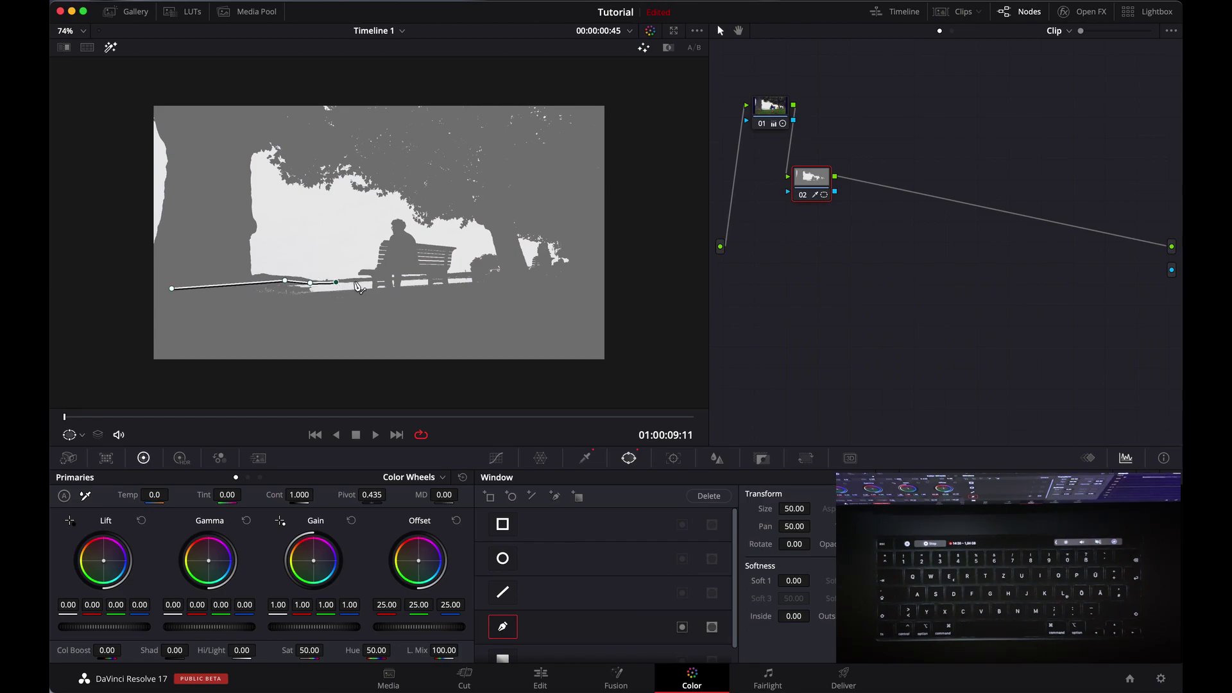
pyautogui.click(360, 280)
pyautogui.click(373, 279)
pyautogui.click(415, 278)
pyautogui.click(460, 275)
pyautogui.click(485, 274)
pyautogui.click(554, 281)
pyautogui.click(588, 269)
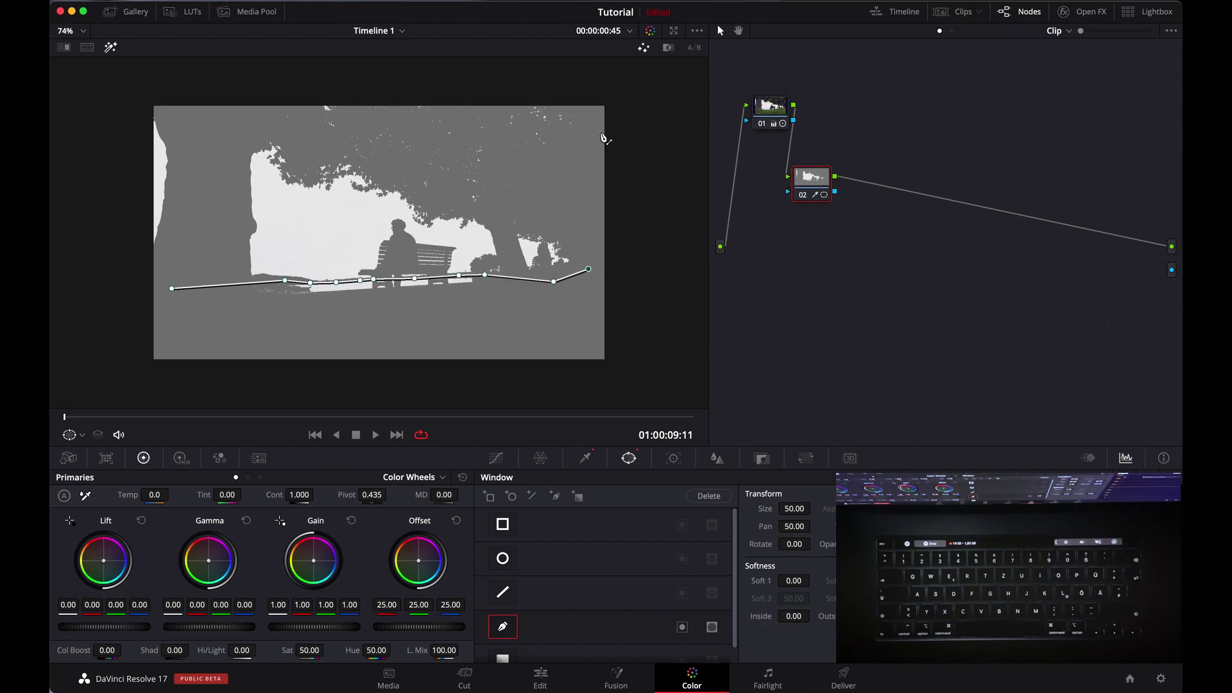
pyautogui.click(650, 239)
pyautogui.click(632, 78)
pyautogui.click(253, 78)
pyautogui.click(104, 87)
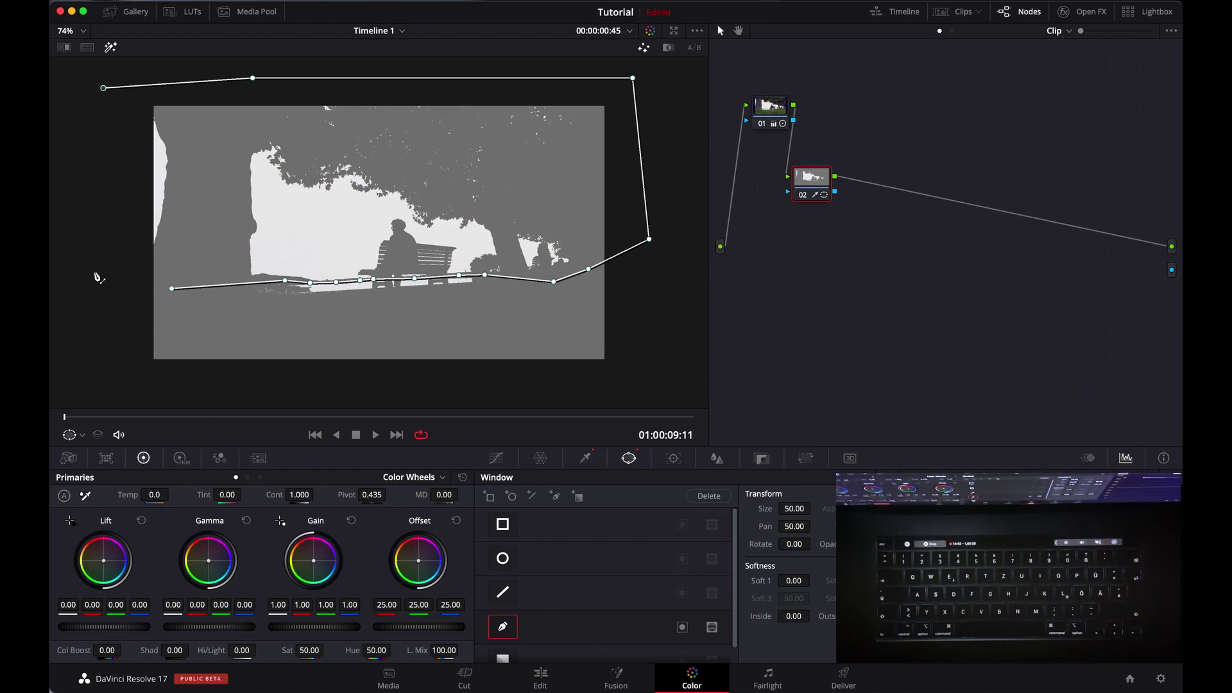
pyautogui.click(89, 301)
pyautogui.click(171, 289)
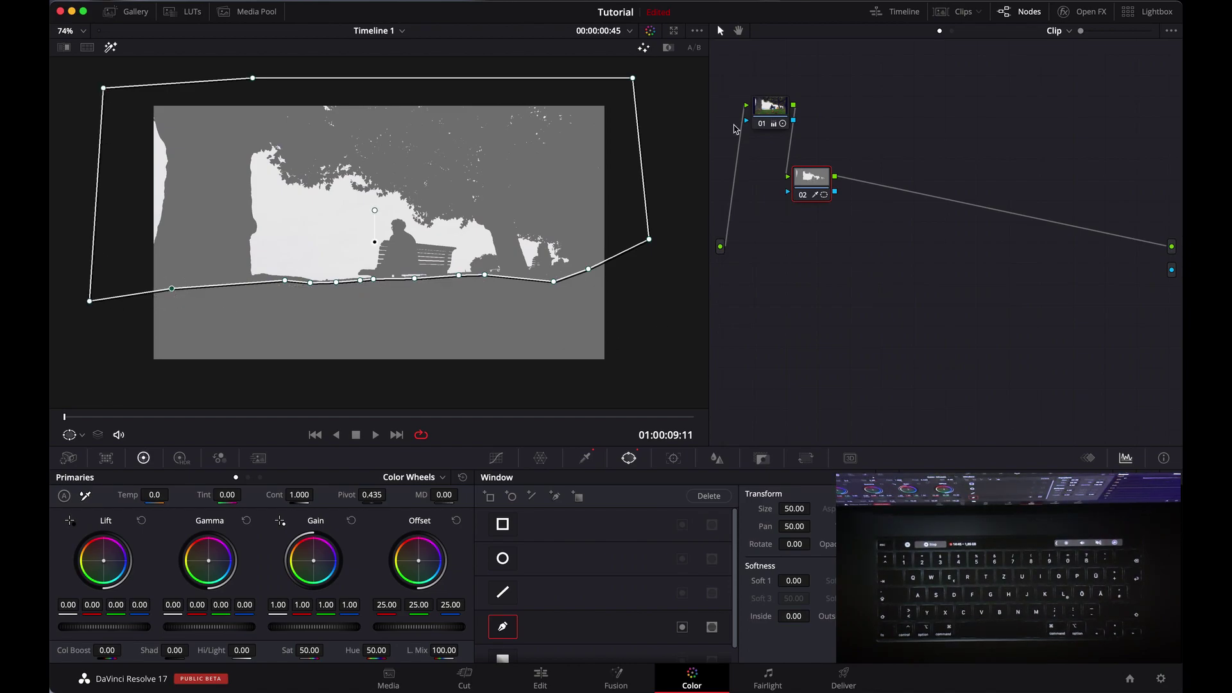
pyautogui.moveTo(812, 187); pyautogui.dragTo(813, 184)
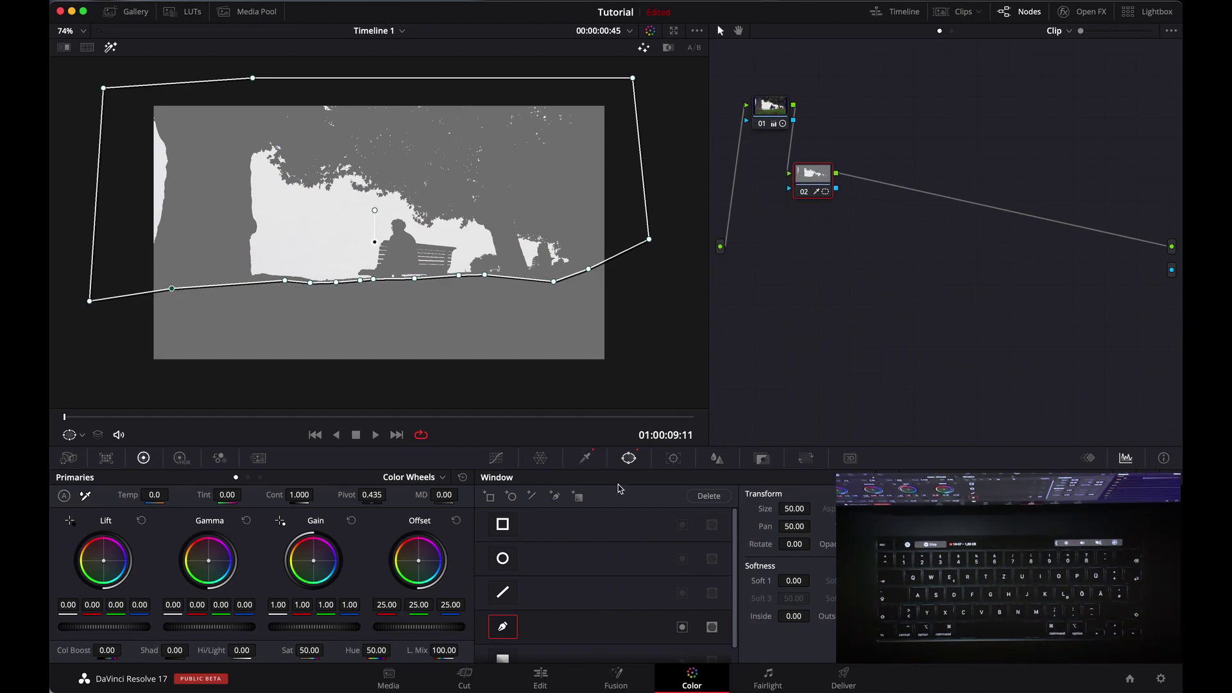
# Step: Track node 02's curve window forward through the bench clip using only Pan, and turn off Highlight
pyautogui.click(674, 458)
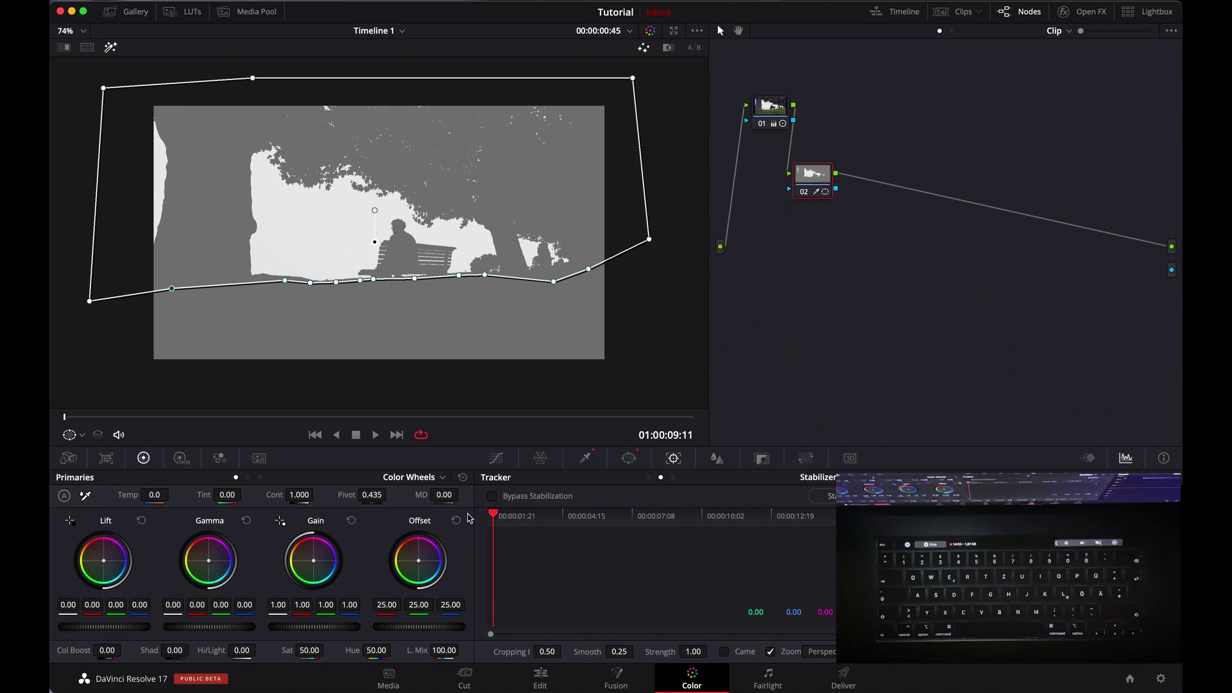
pyautogui.click(829, 478)
pyautogui.click(828, 496)
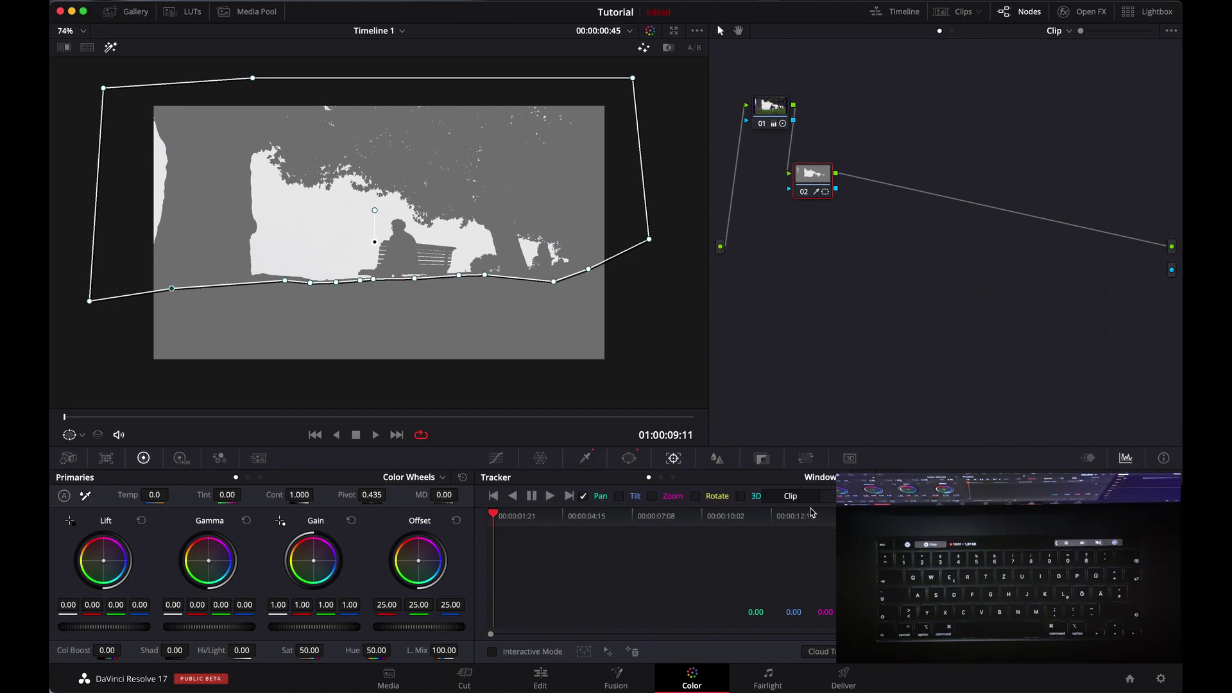
pyautogui.press('super+t')
pyautogui.hotkey('shift', 'h')
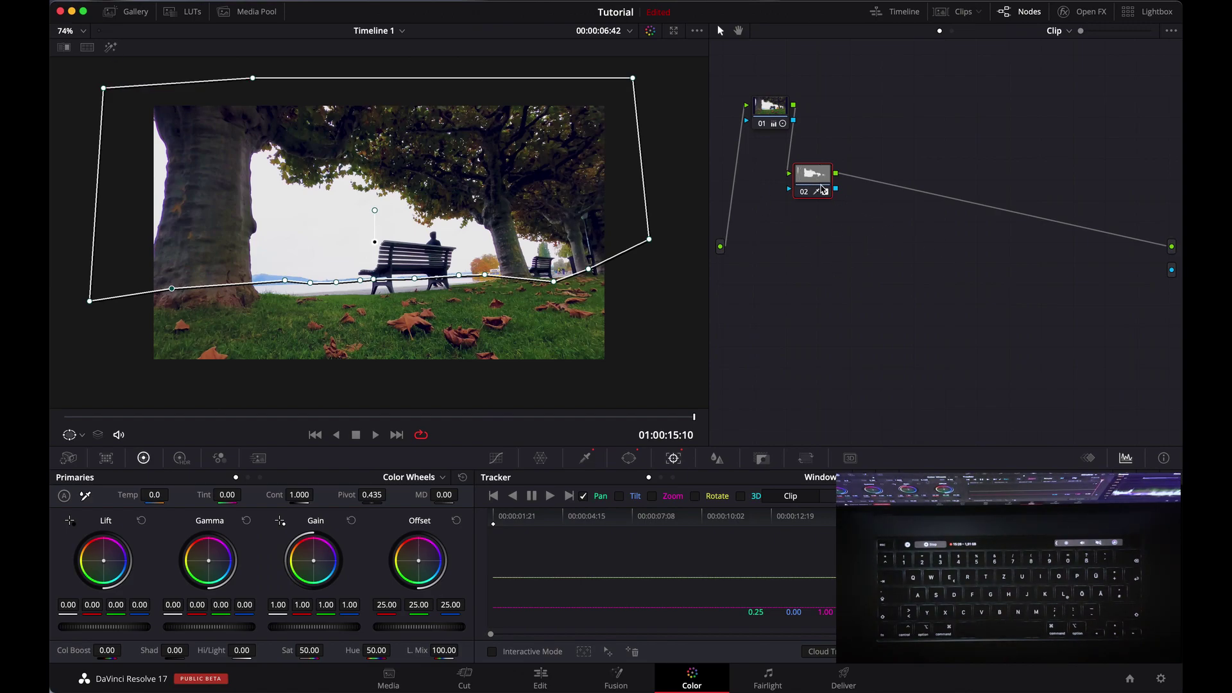
# Step: Add serial node 03 after node 02 and connect its key output to the node graph's alpha output
pyautogui.hotkey('alt', 's')
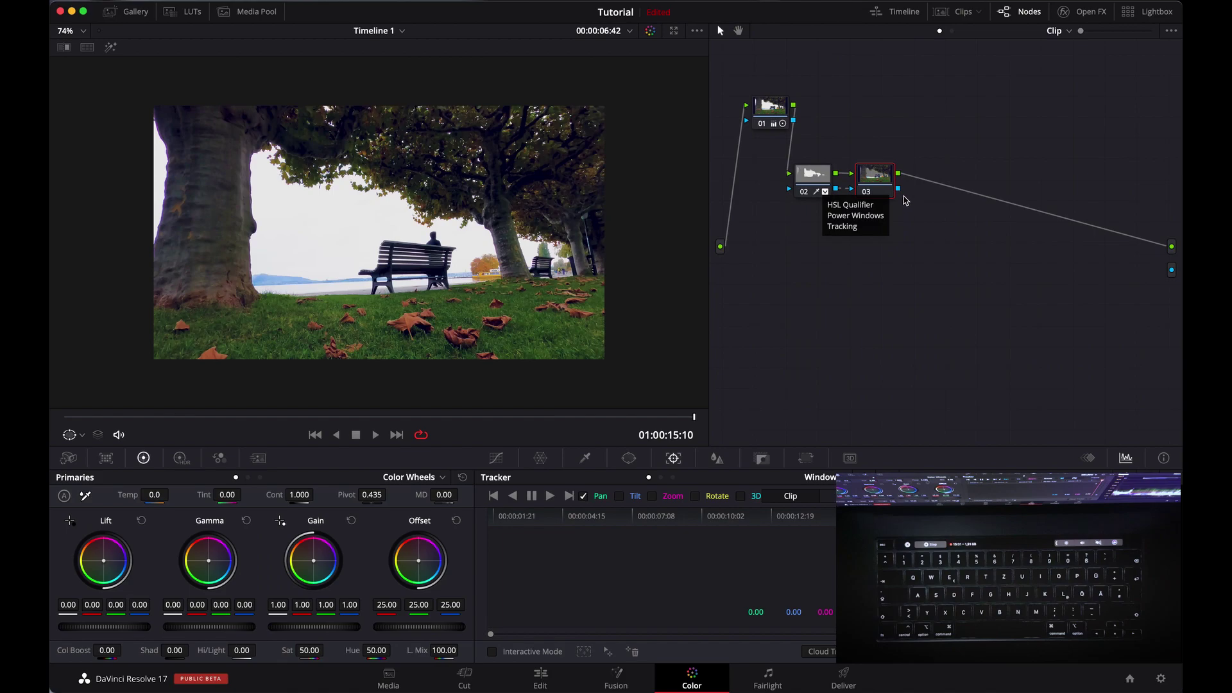
pyautogui.moveTo(899, 189); pyautogui.dragTo(1172, 269)
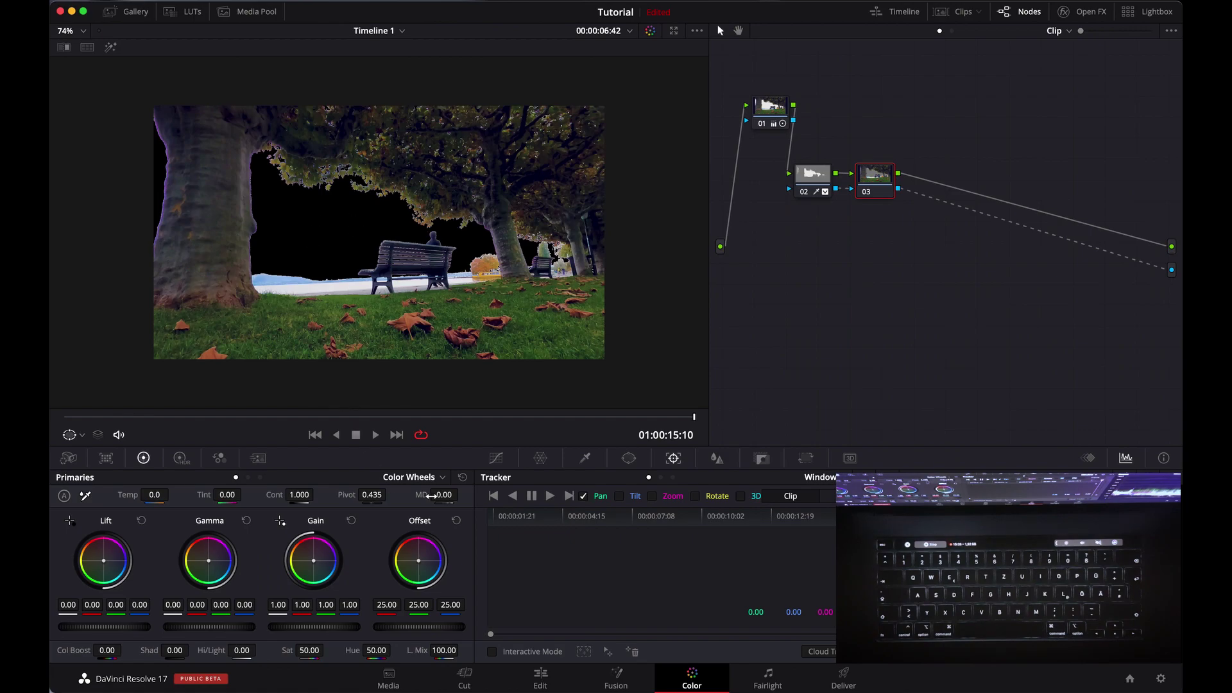
# Step: Place the pink cloud sky image on Video 1 beneath the park bench clip and extend it to that clip's end
pyautogui.click(539, 680)
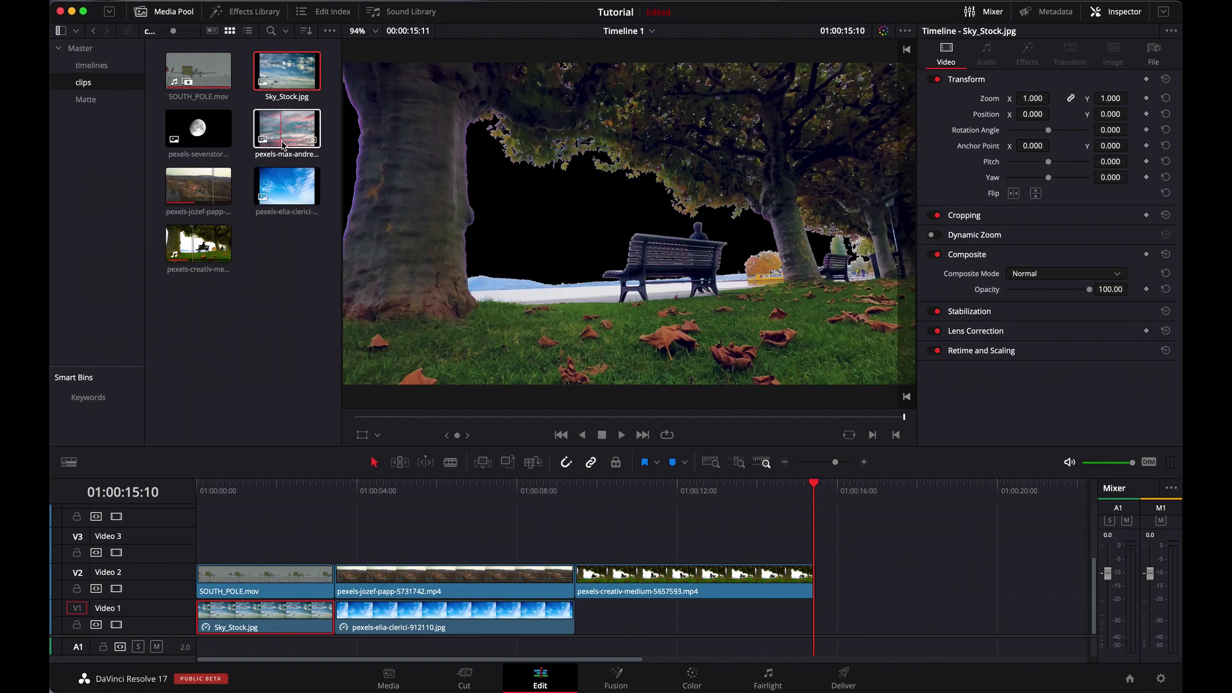
pyautogui.moveTo(285, 131); pyautogui.dragTo(584, 625)
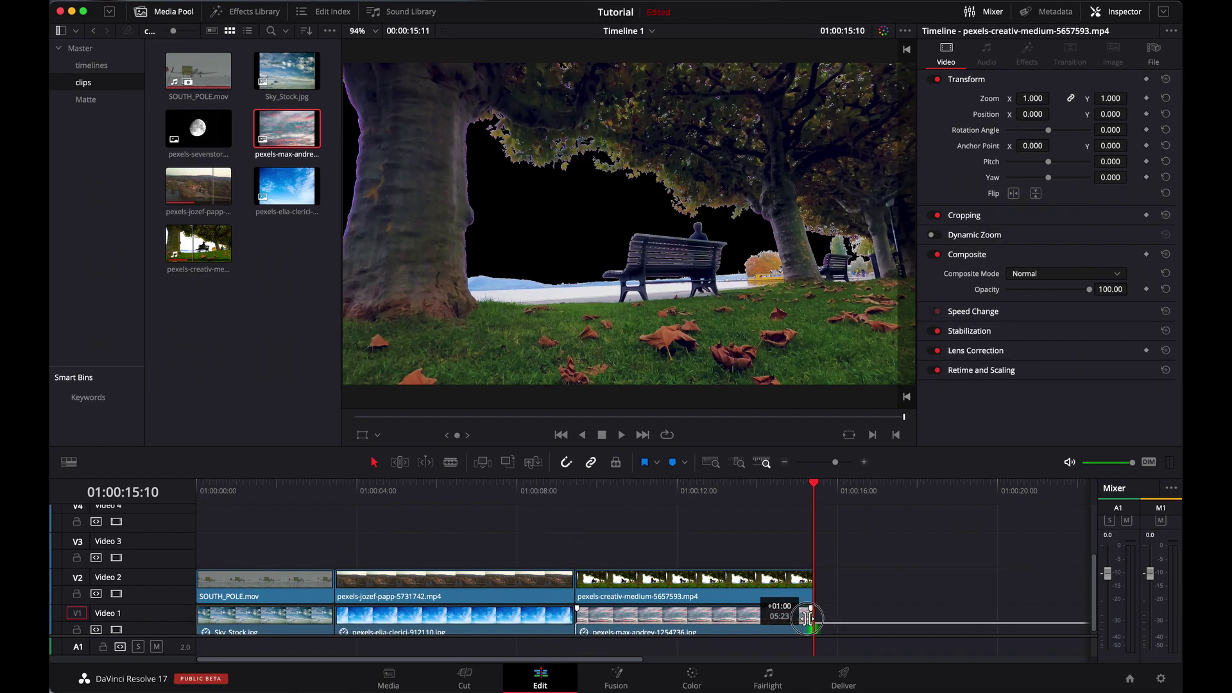
pyautogui.click(619, 485)
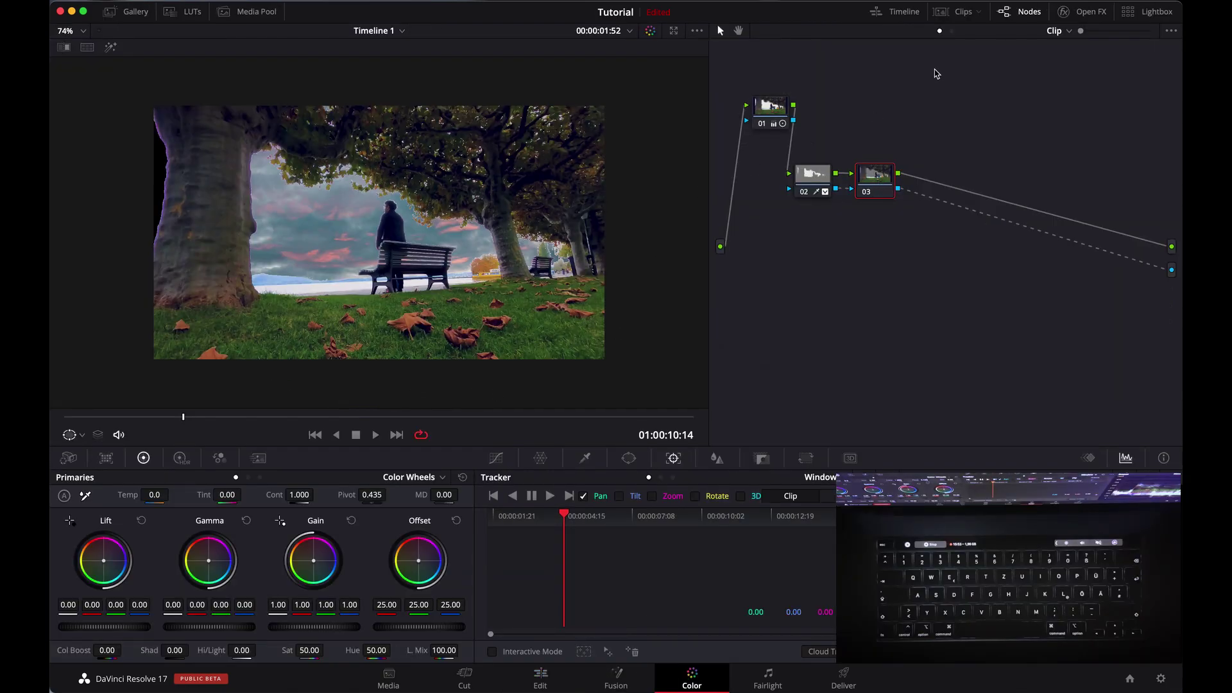
# Step: Select the pink cloud sky clip for grading and set its Input Sizing Zoom to 1.218
pyautogui.click(940, 11)
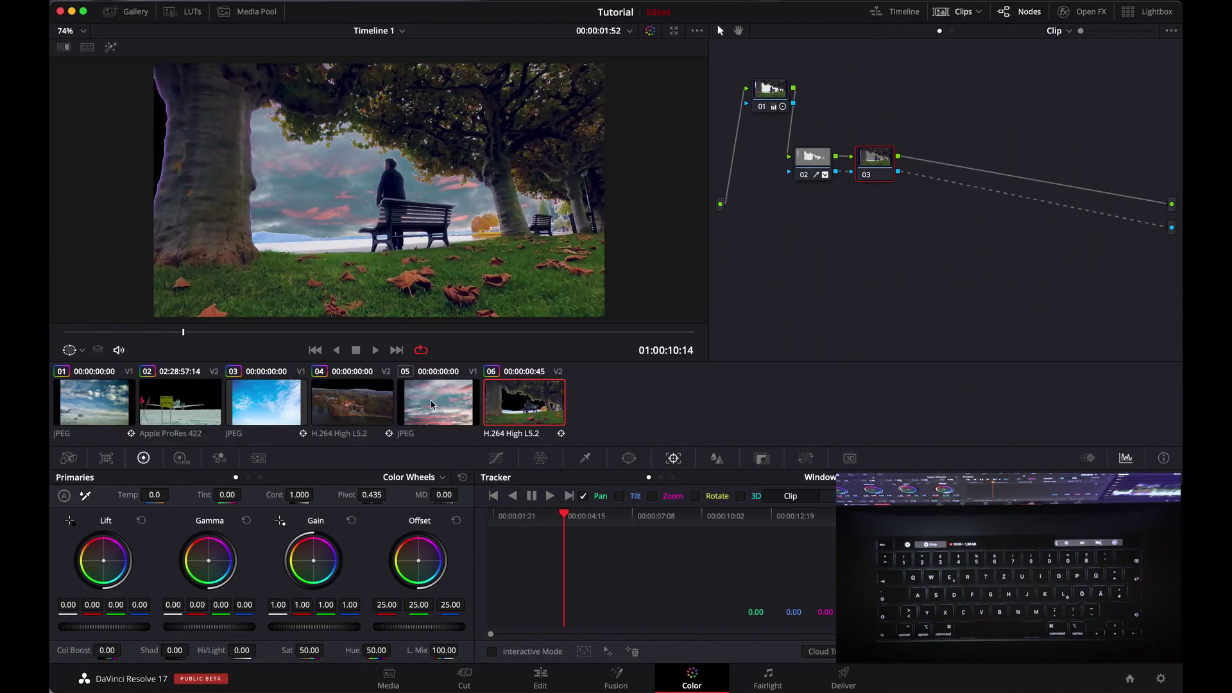
pyautogui.press('Up')
pyautogui.click(956, 12)
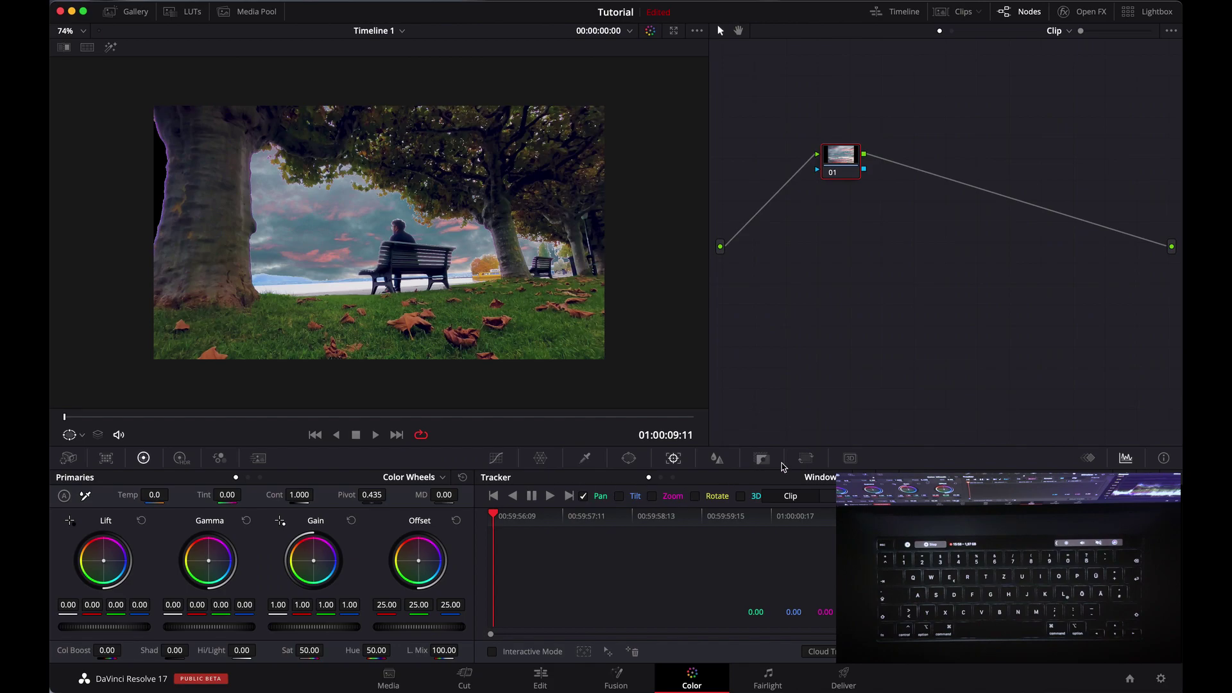
pyautogui.click(806, 457)
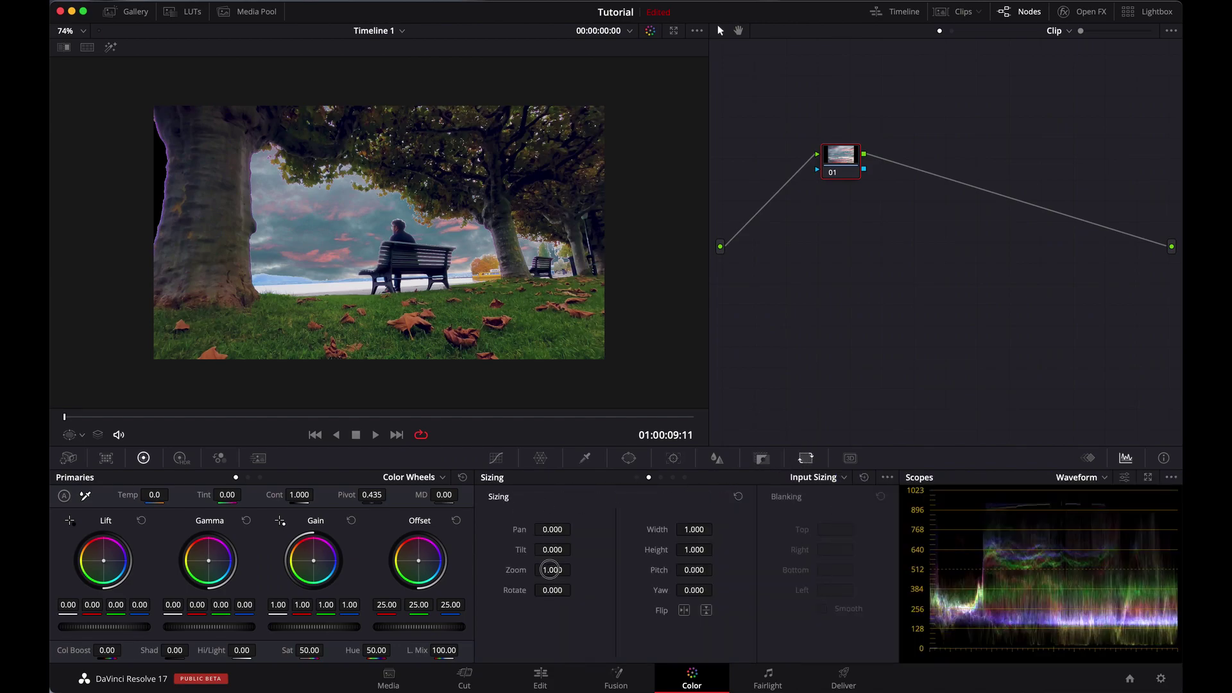
pyautogui.moveTo(550, 569); pyautogui.dragTo(612, 579)
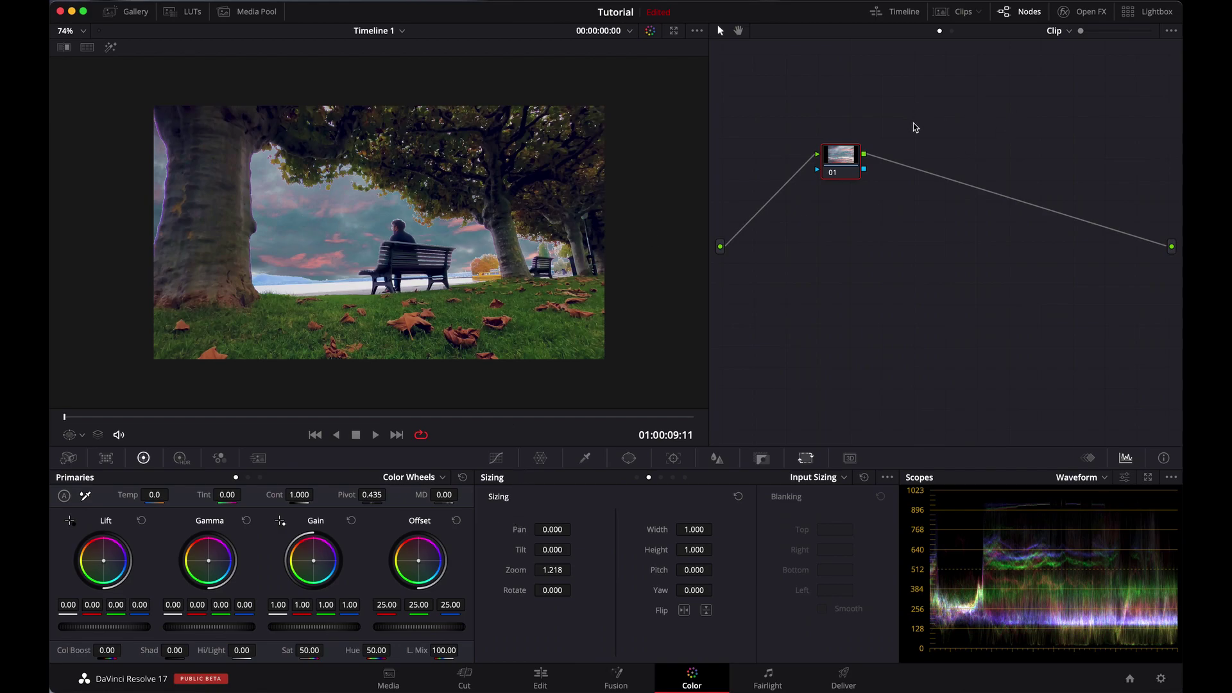
# Step: Brighten the pink cloud sky on node 01 by setting Shadows to 100 and Highlights to 100
pyautogui.moveTo(829, 161); pyautogui.dragTo(769, 105)
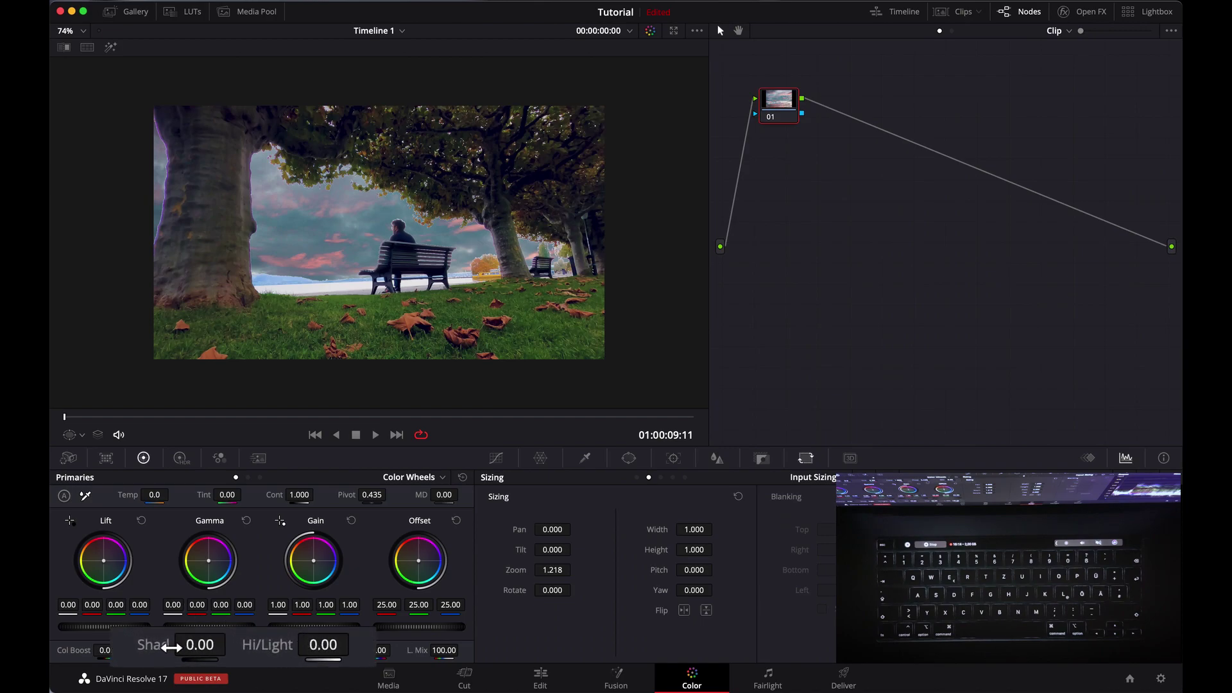
pyautogui.moveTo(195, 648); pyautogui.dragTo(411, 641)
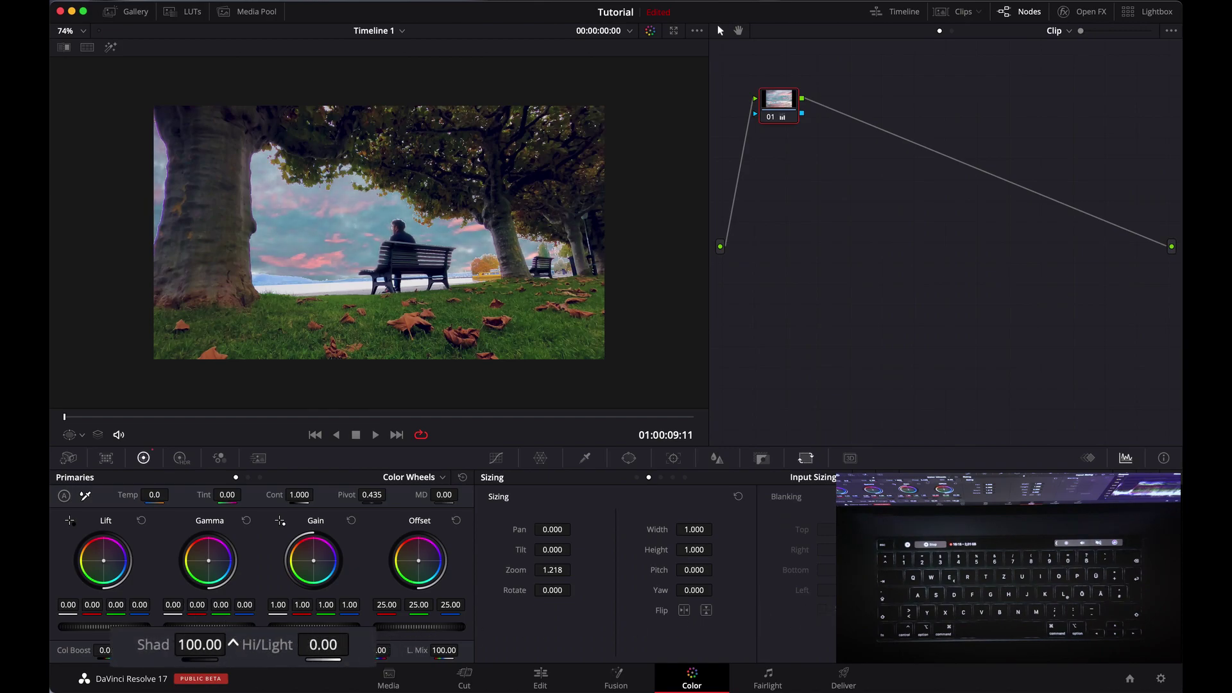
pyautogui.moveTo(325, 645); pyautogui.dragTo(356, 643)
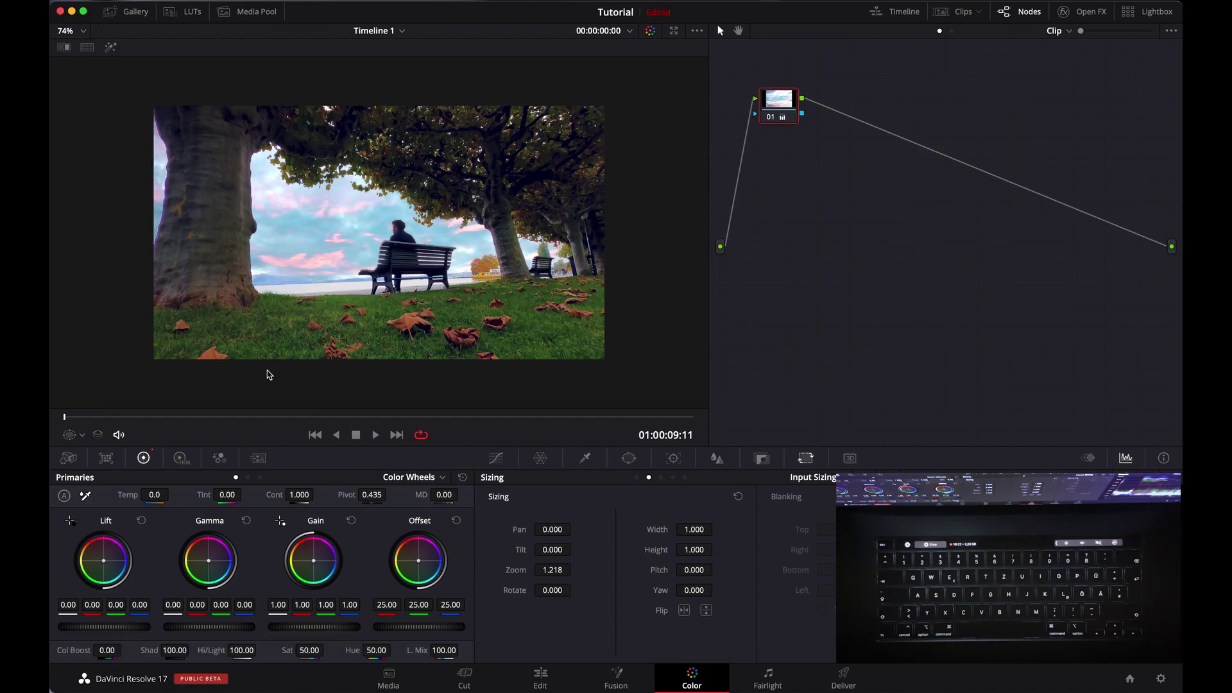
# Step: Play back the park bench clip and check the sky replacement against the foreground
pyautogui.click(673, 458)
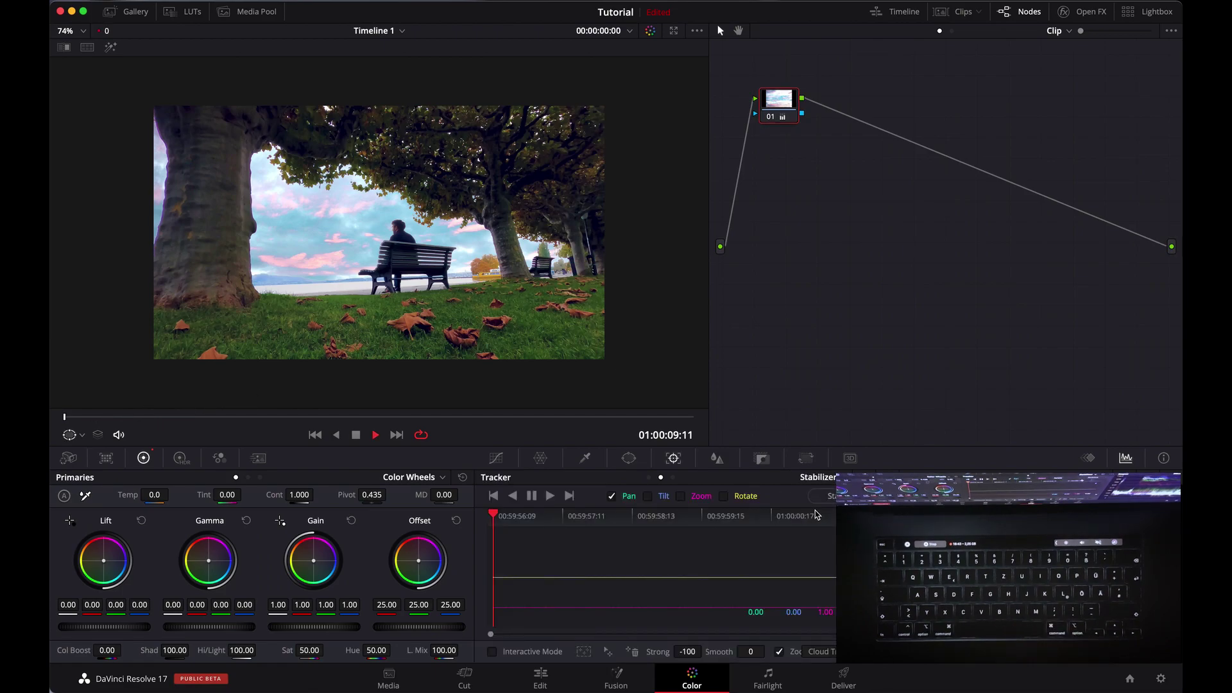
pyautogui.press('space')
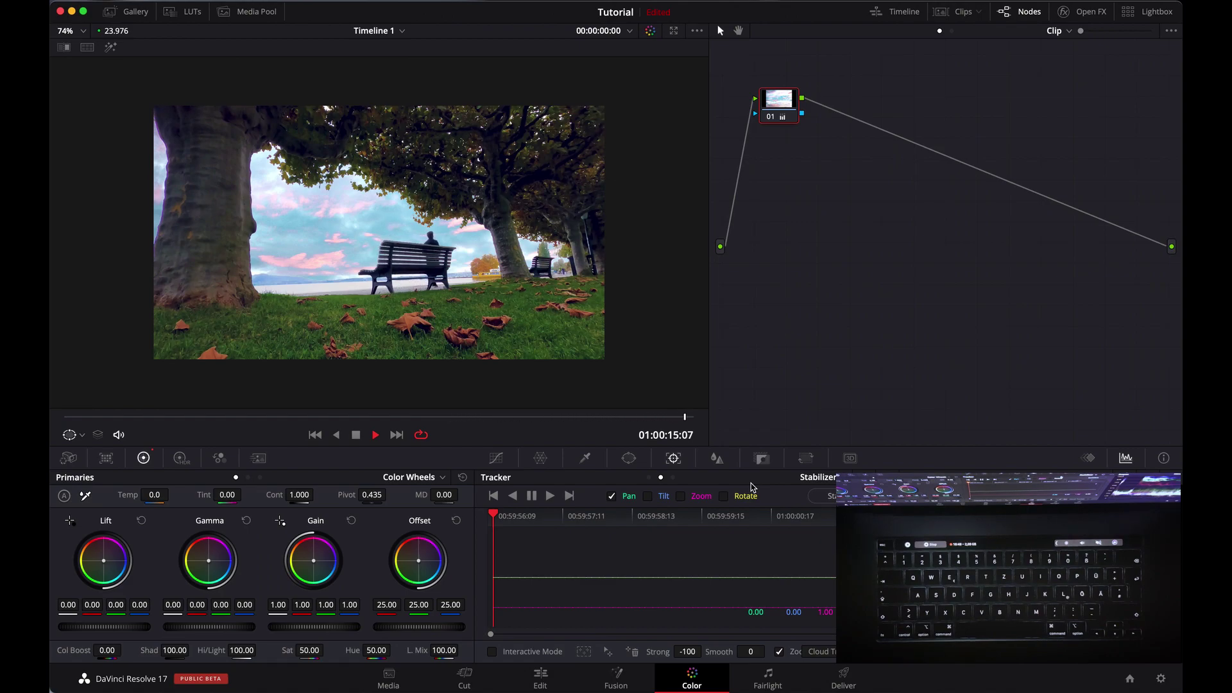
pyautogui.click(745, 515)
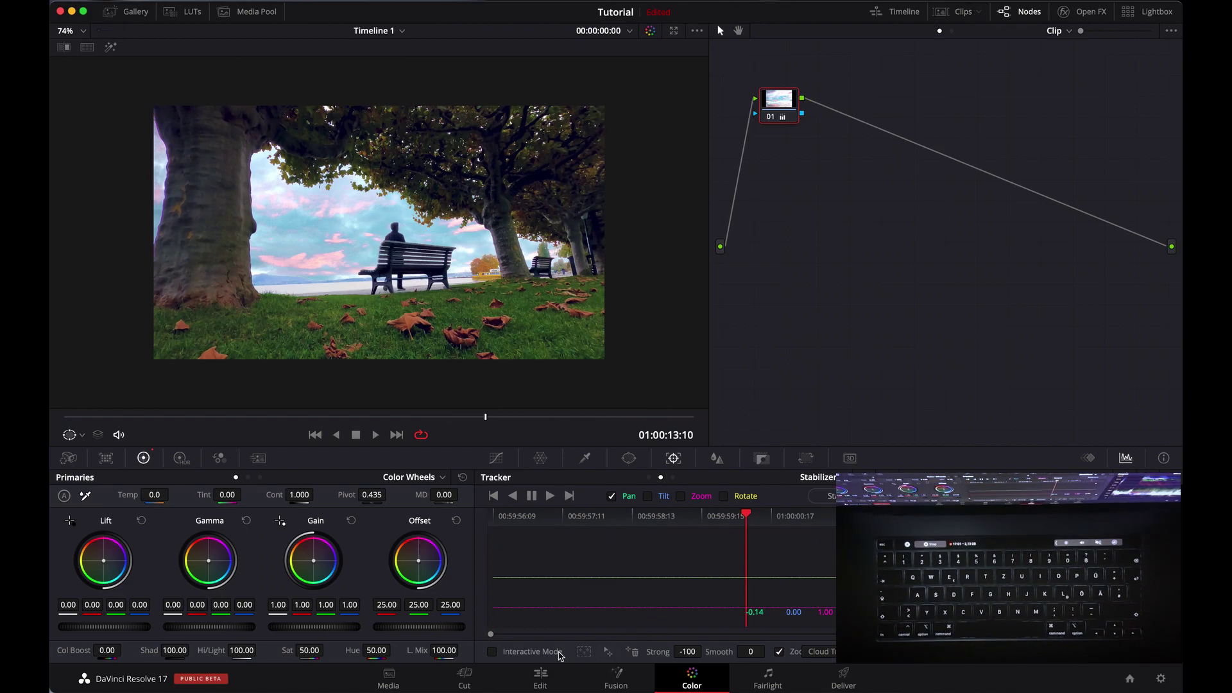
pyautogui.click(315, 435)
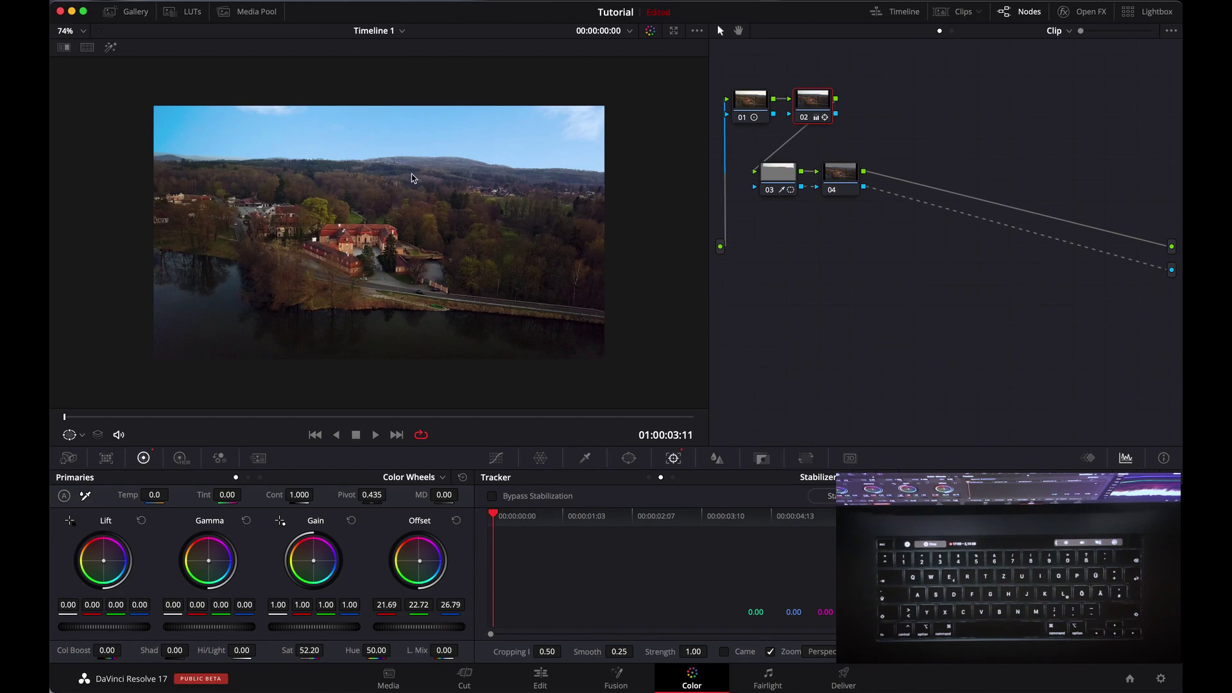
# Step: Combine the aerial village clip on Video 2 and the blue sky image beneath it into Compound Clip 1
pyautogui.scroll(-1, 412, 179)
pyautogui.scroll(3, 414, 186)
pyautogui.scroll(1, 415, 191)
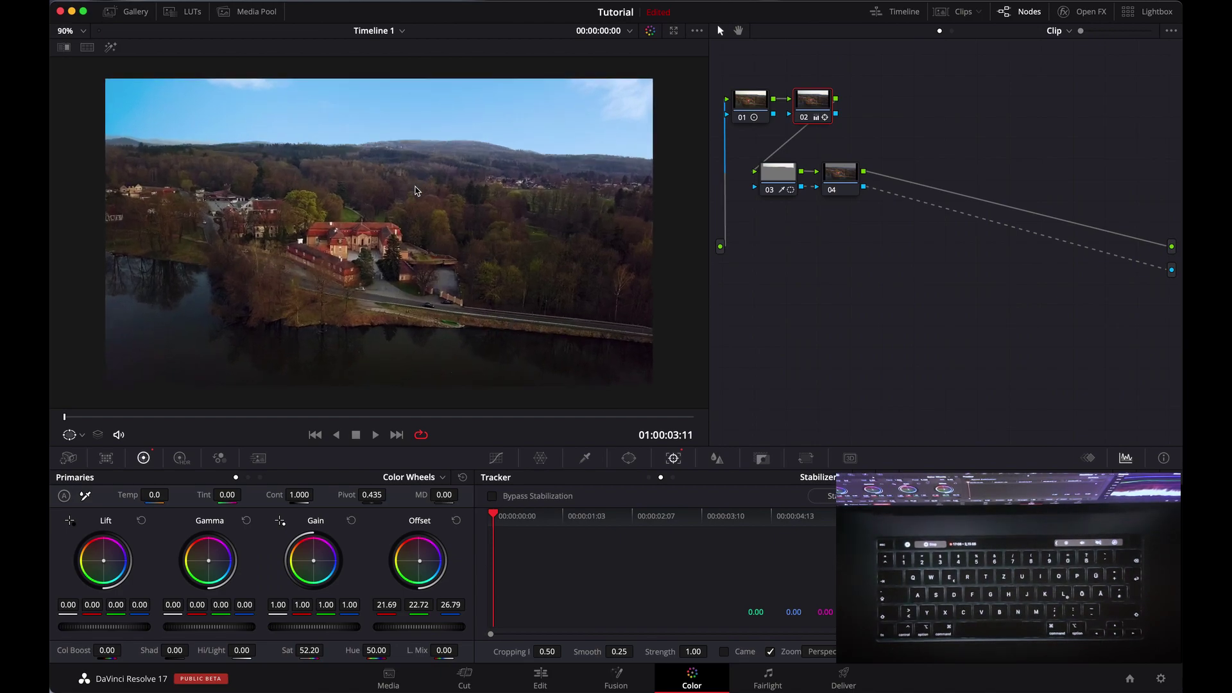
pyautogui.scroll(-1, 416, 196)
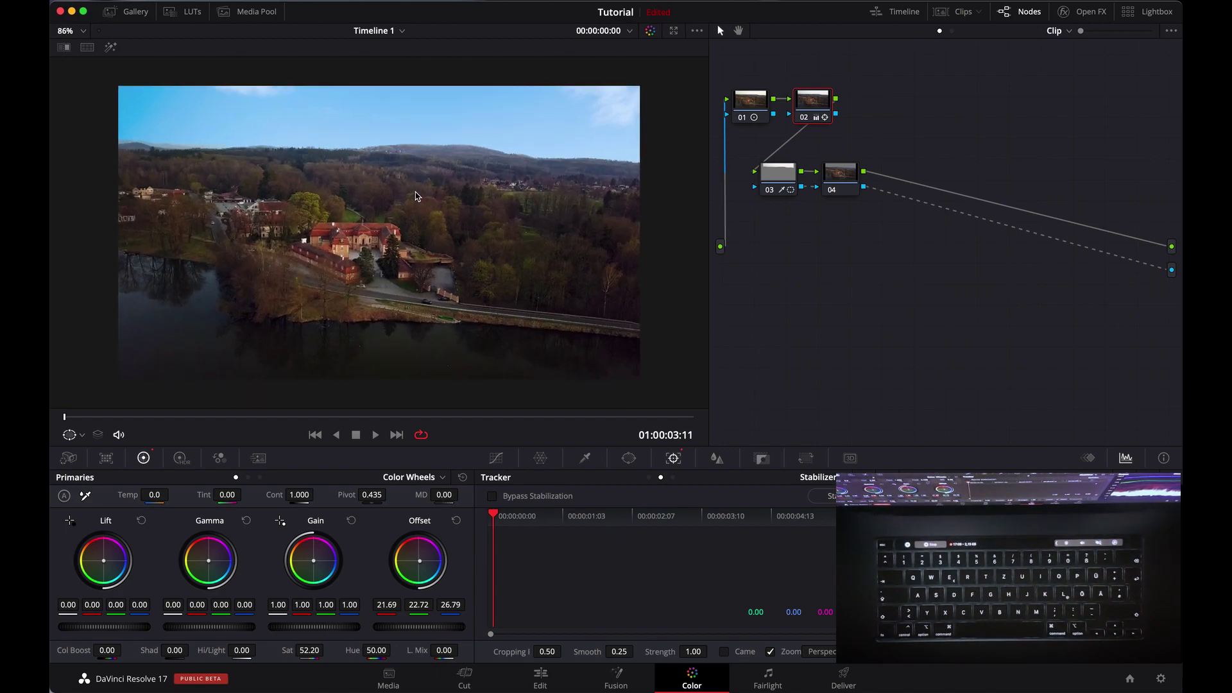
pyautogui.click(541, 677)
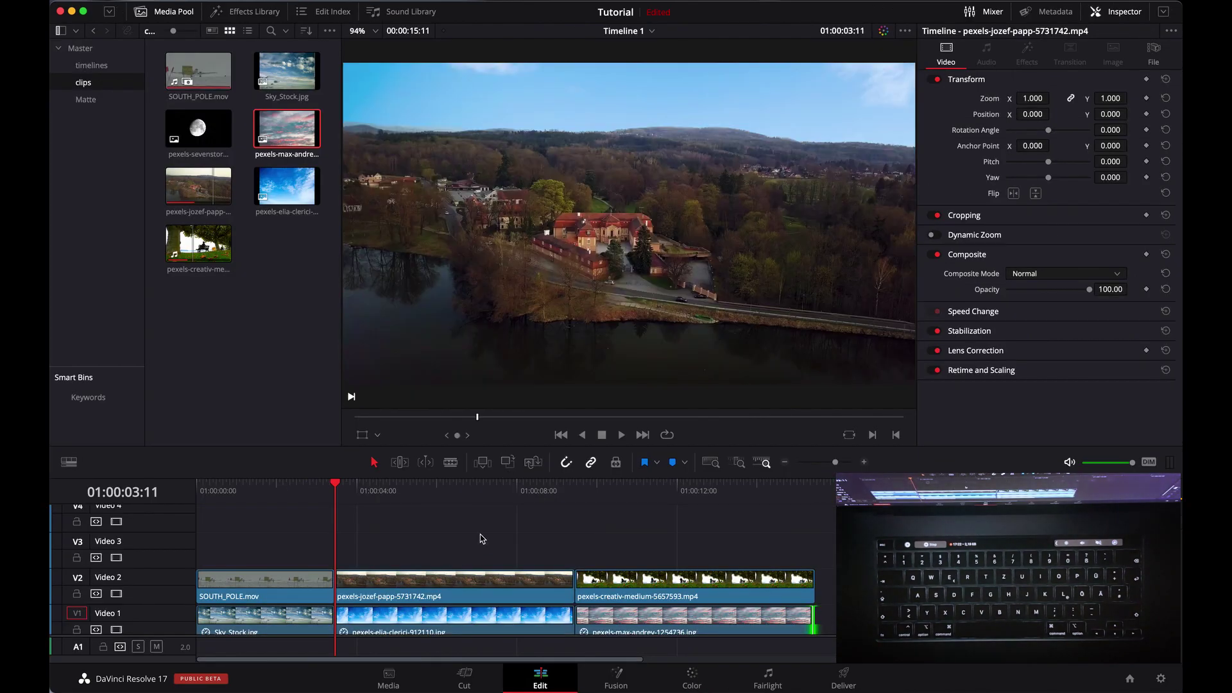
pyautogui.moveTo(392, 540); pyautogui.dragTo(511, 630)
pyautogui.scroll(-1, 445, 590)
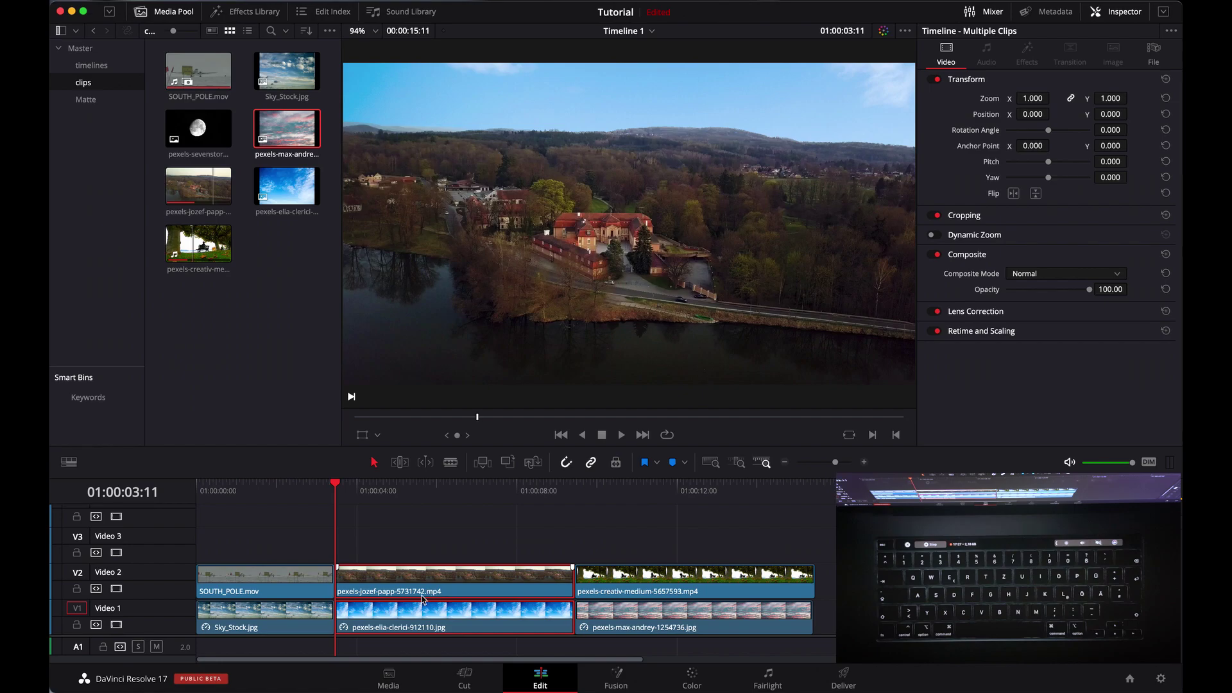
pyautogui.rightClick(422, 585)
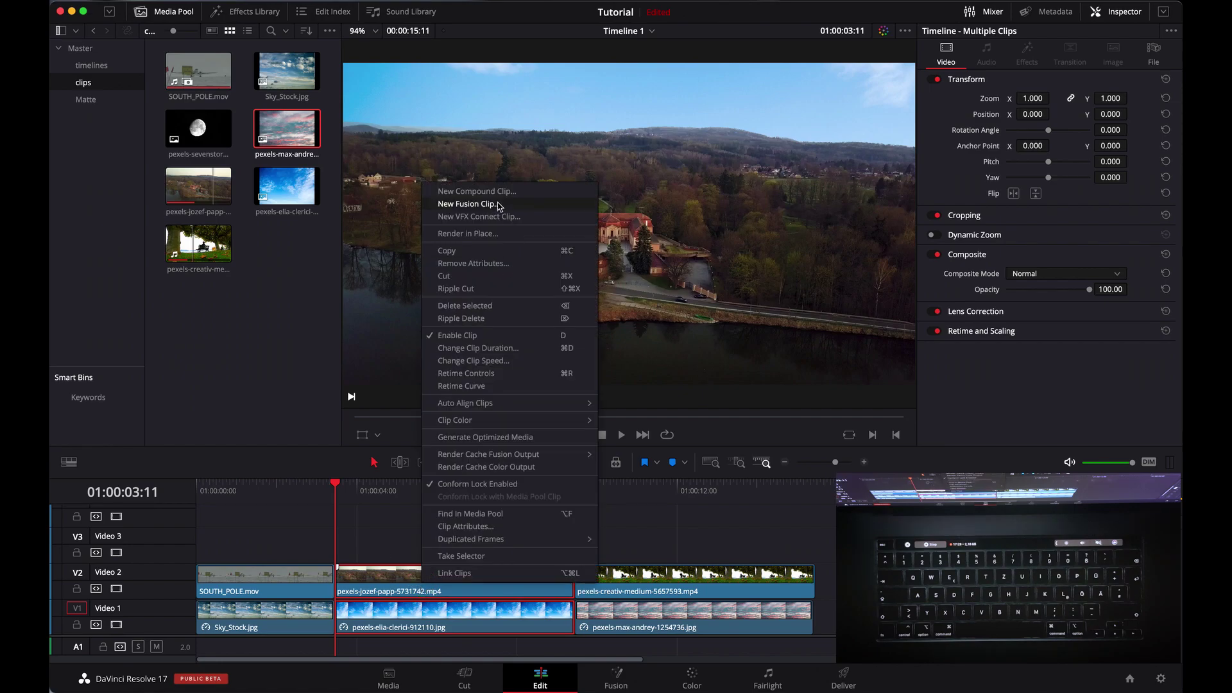
pyautogui.click(474, 191)
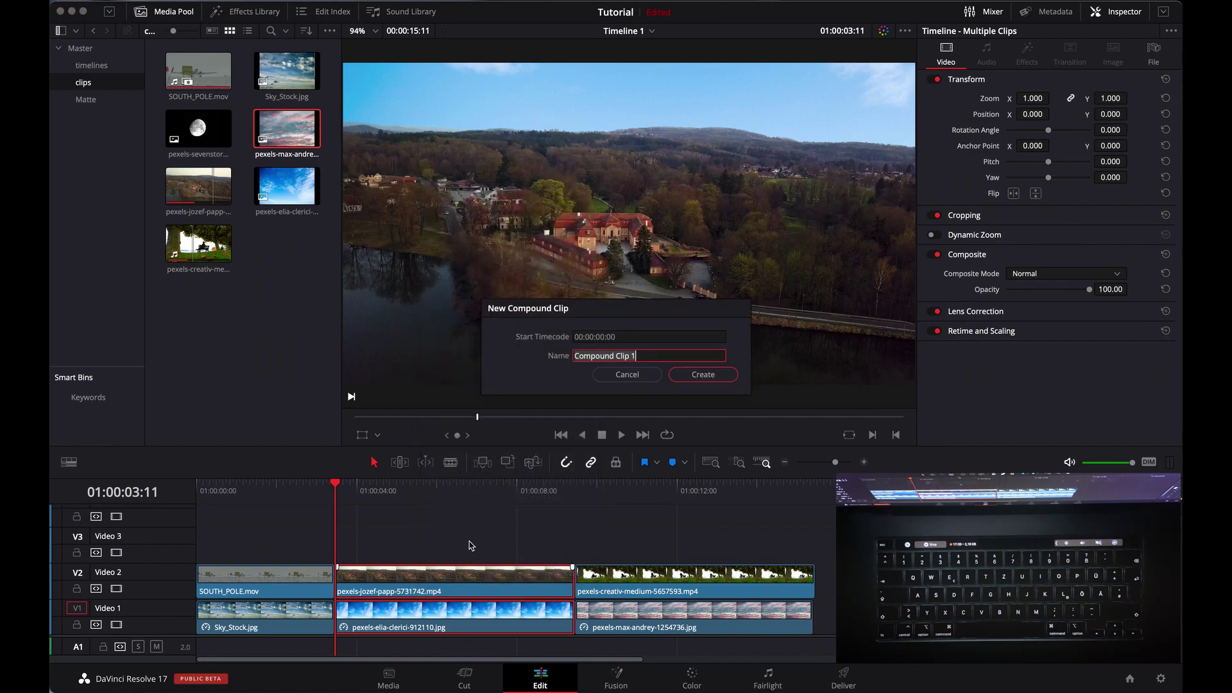
pyautogui.click(705, 375)
# Step: Go to 01:00:06:06 in Compound Clip 1 and warm its grade on node 01 by setting Temp to 1600
pyautogui.click(417, 489)
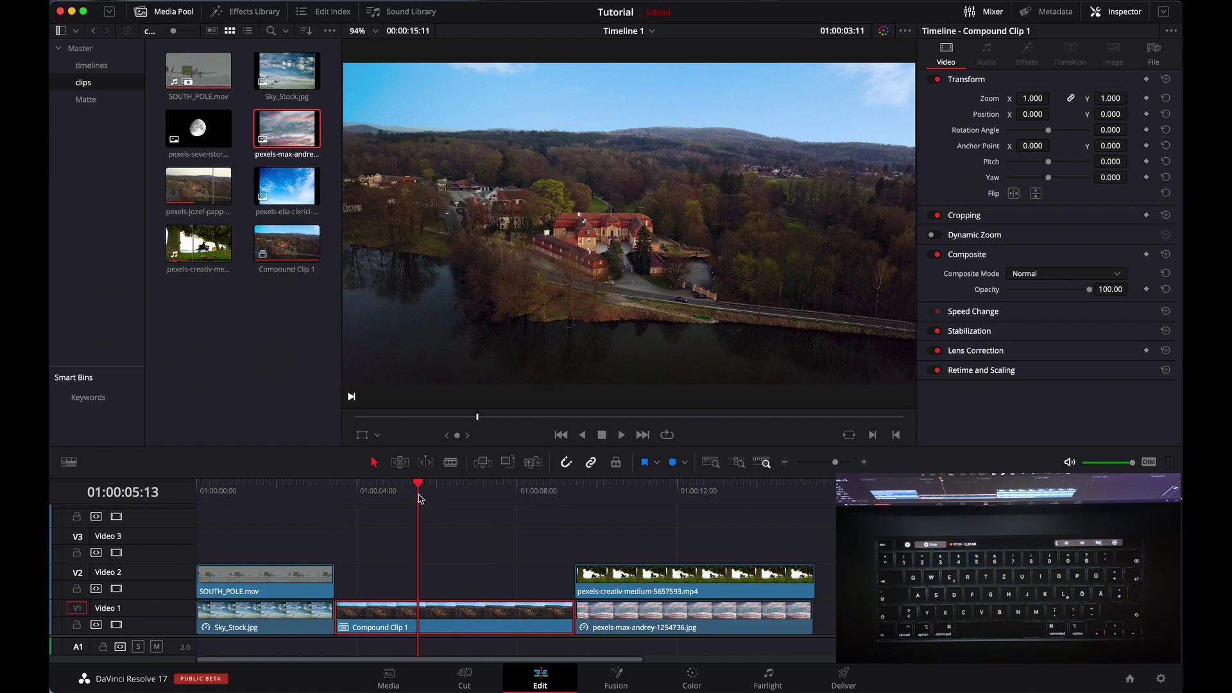
pyautogui.click(442, 603)
pyautogui.moveTo(417, 481); pyautogui.dragTo(446, 490)
pyautogui.click(682, 677)
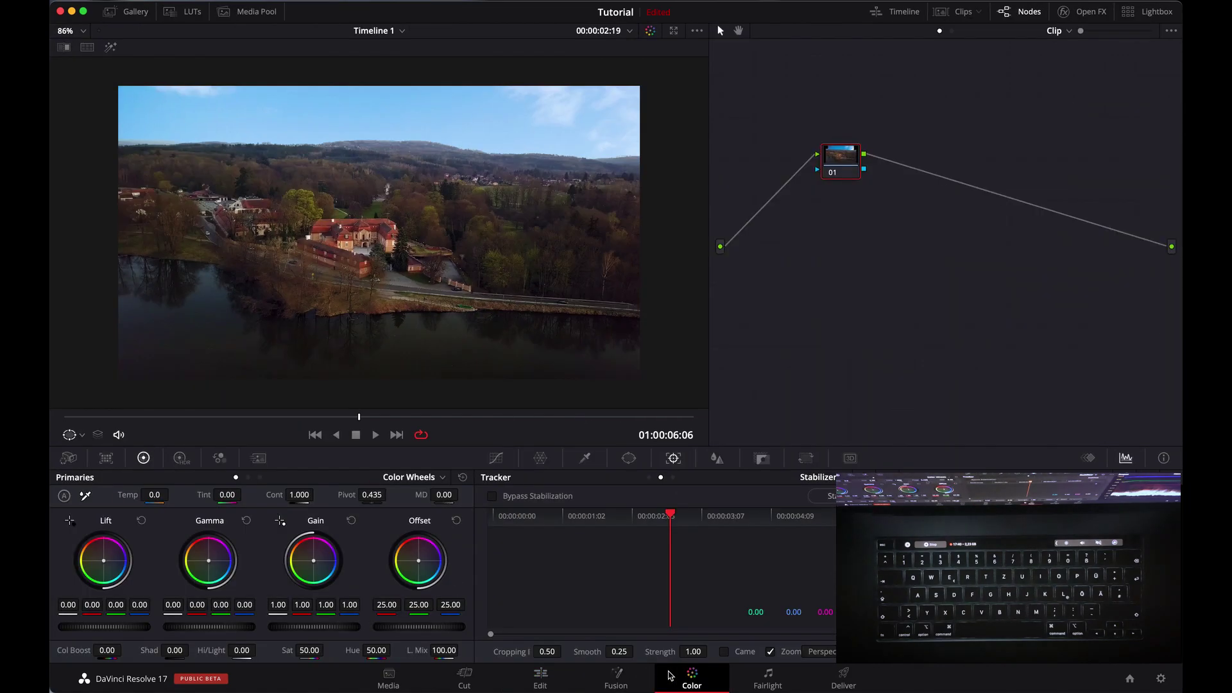
pyautogui.moveTo(851, 157); pyautogui.dragTo(778, 117)
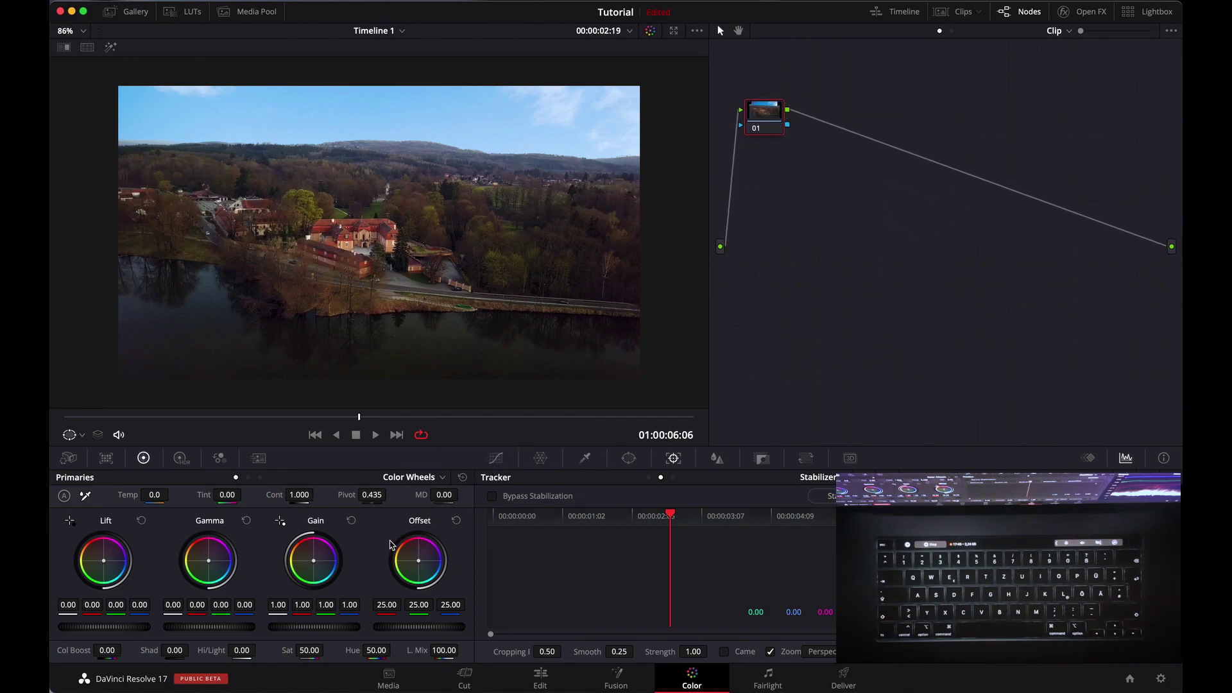
pyautogui.moveTo(153, 496); pyautogui.dragTo(1001, 347)
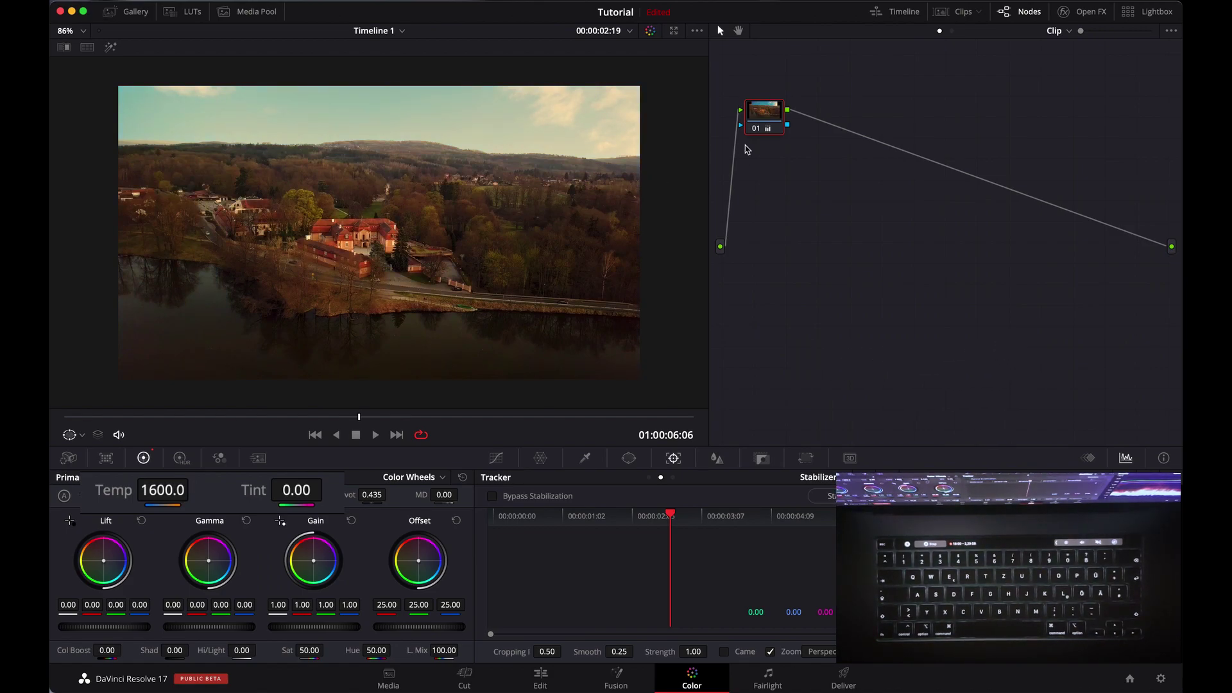
# Step: Add serial node 02 with a circular window, widen it into an ellipse around the red-roofed buildings, and set Soft 1 to 38.95
pyautogui.hotkey('alt', 's')
pyautogui.moveTo(826, 126); pyautogui.dragTo(814, 172)
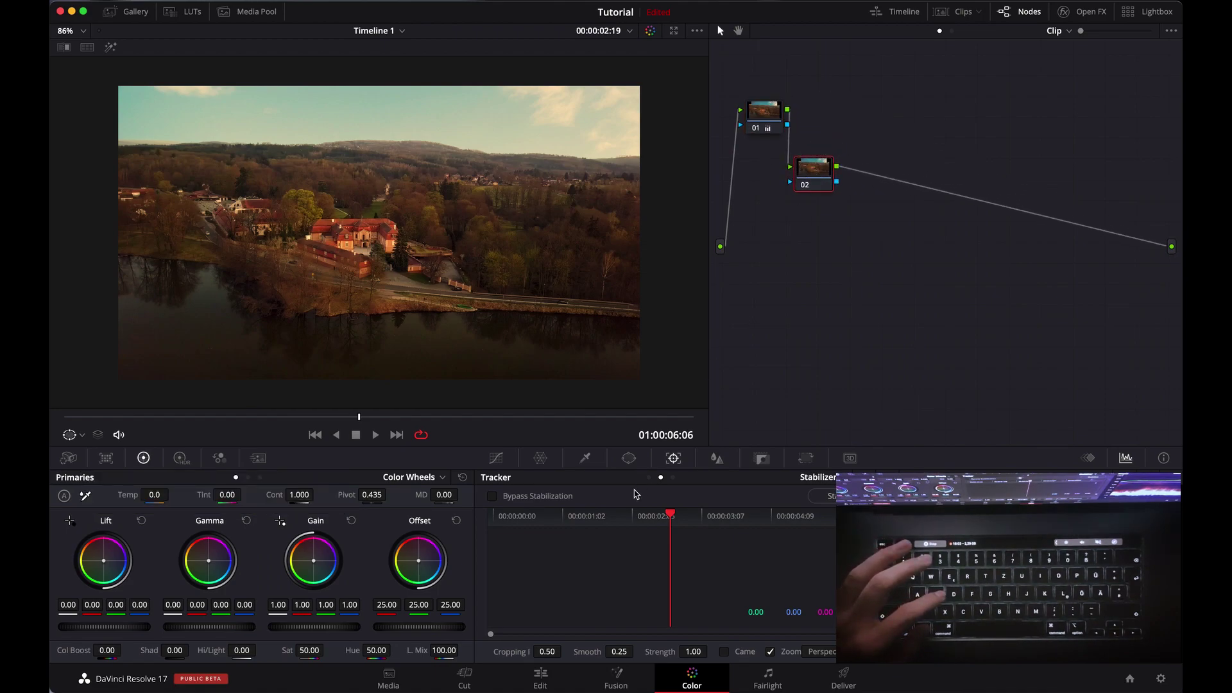
pyautogui.click(631, 458)
pyautogui.click(503, 558)
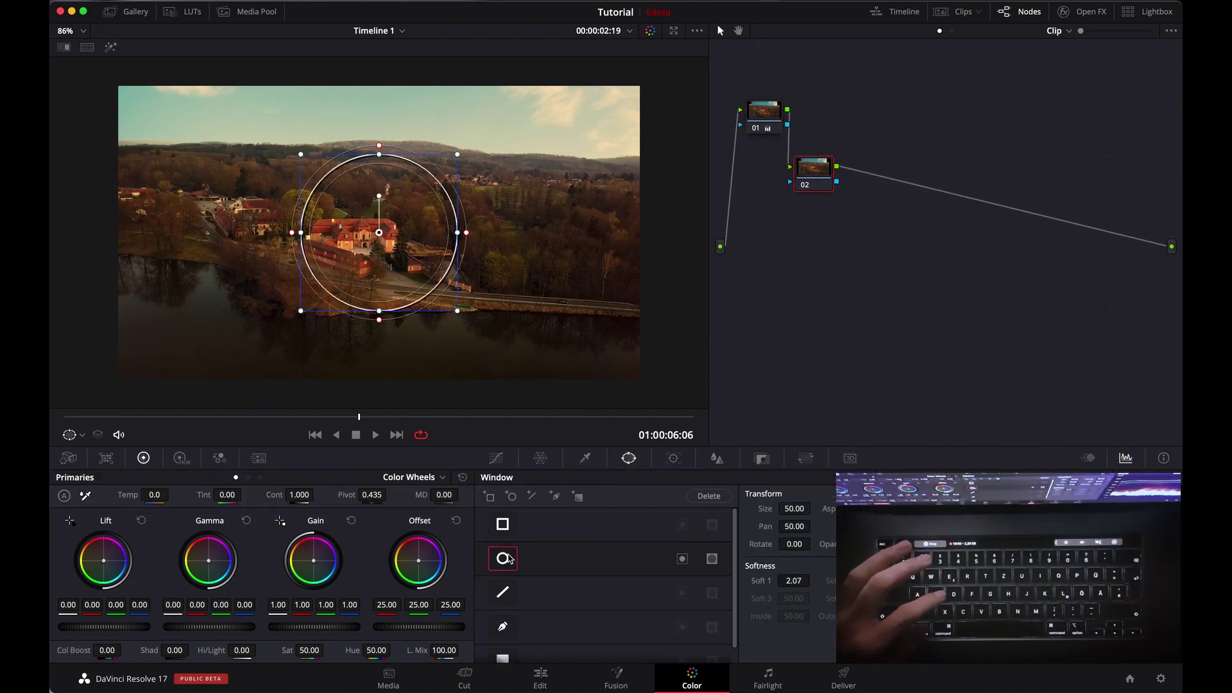
pyautogui.moveTo(453, 237); pyautogui.dragTo(505, 234)
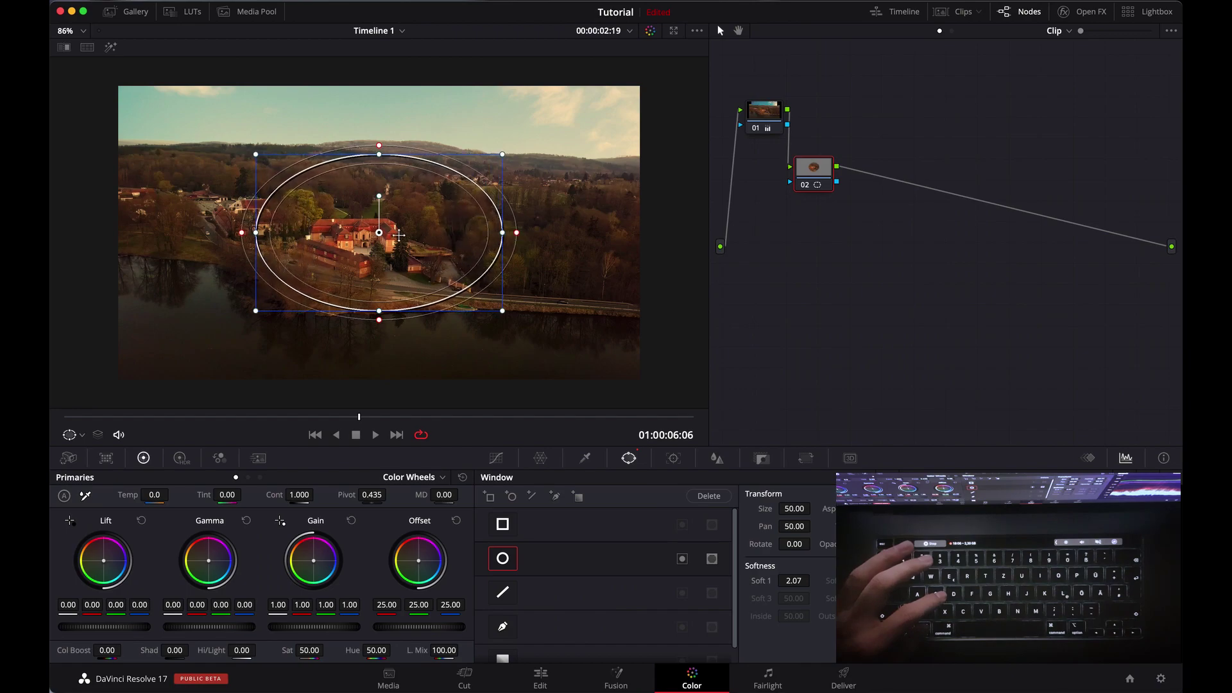
pyautogui.moveTo(379, 232); pyautogui.dragTo(364, 250)
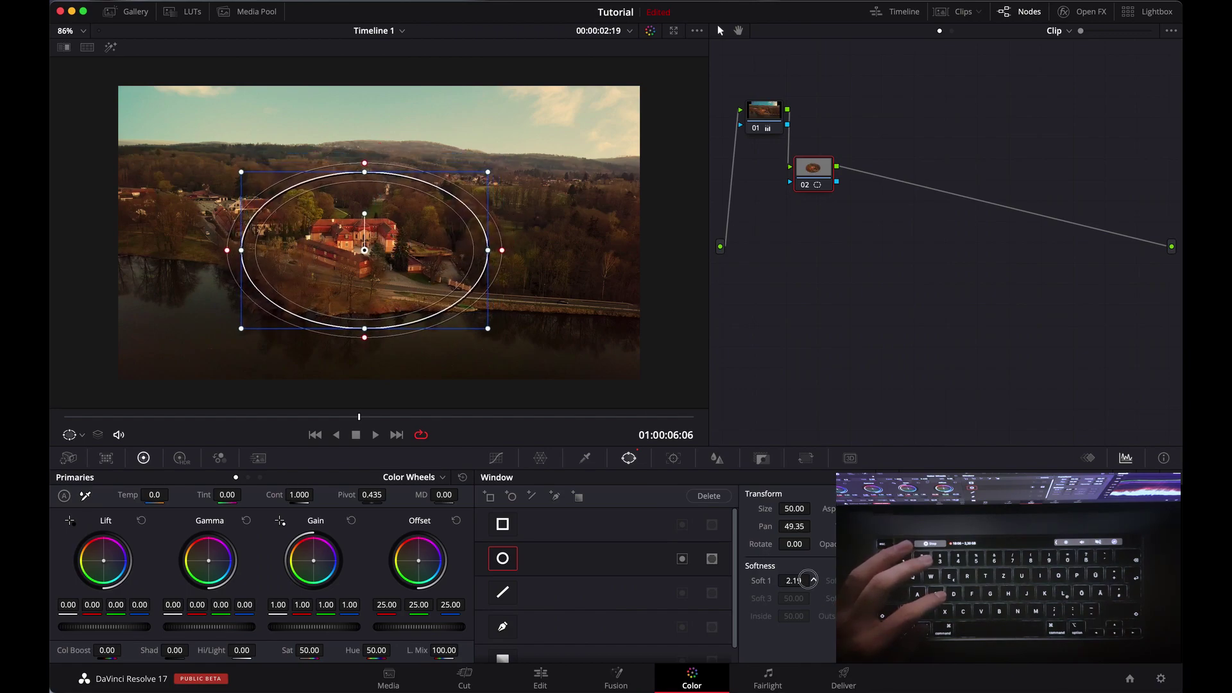
pyautogui.moveTo(808, 580); pyautogui.dragTo(821, 345)
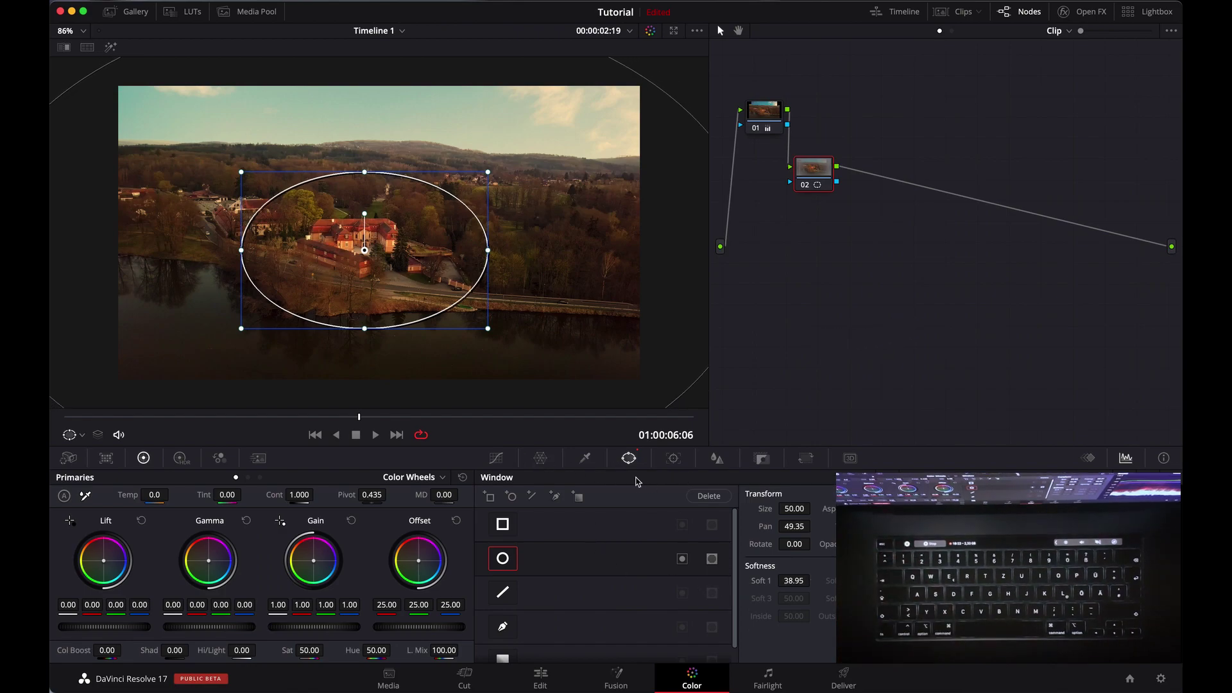
# Step: Pull the middle of node 02's custom curve down to darken the vignette, and play back the compound clip
pyautogui.click(496, 457)
pyautogui.moveTo(611, 572)
pyautogui.mouseDown()
pyautogui.moveTo(648, 591)
pyautogui.moveTo(632, 576)
pyautogui.mouseUp()
pyautogui.press('space')
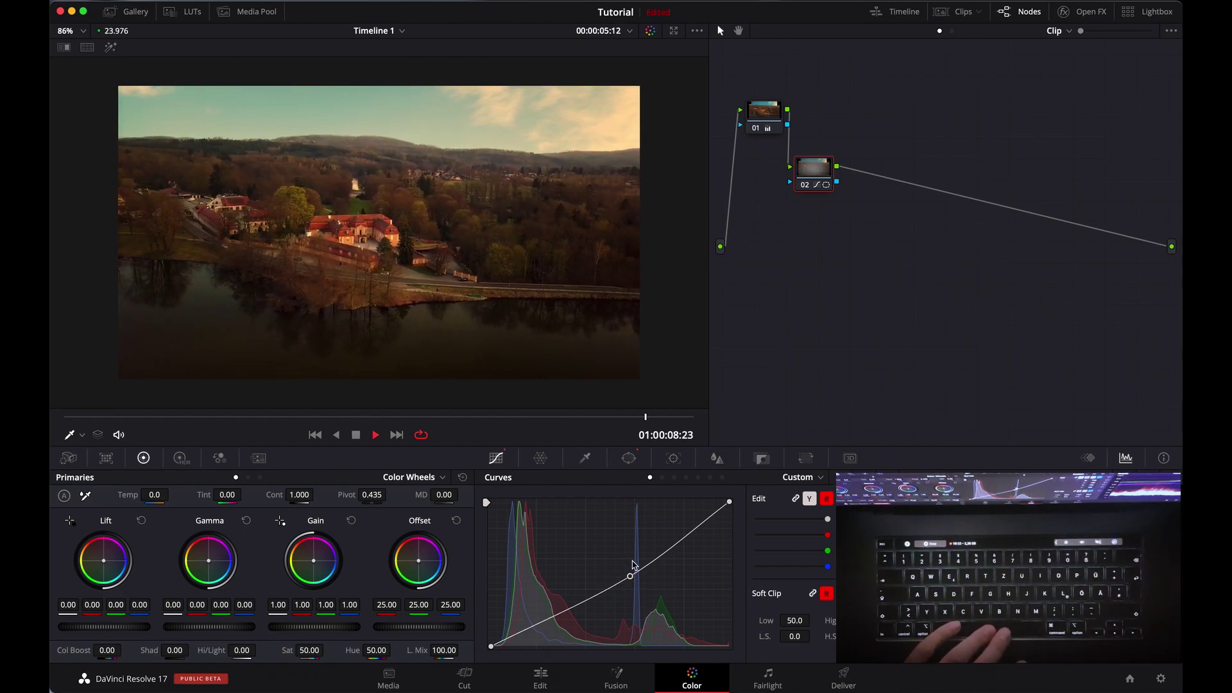
pyautogui.press('space')
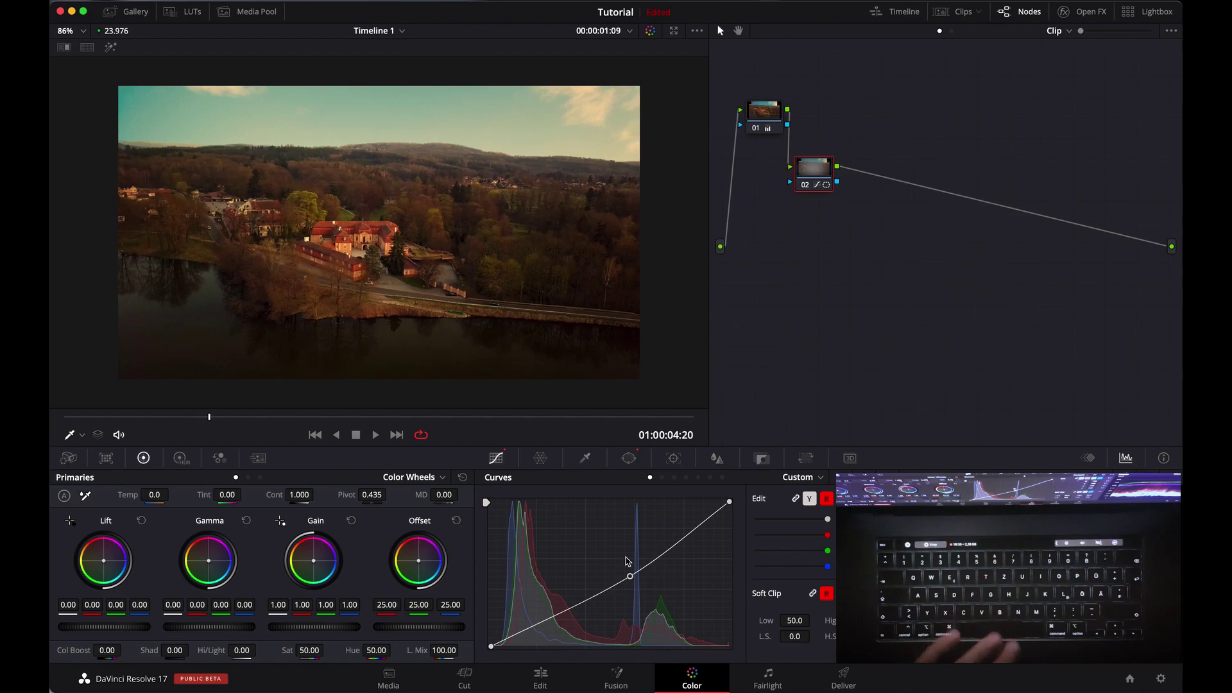